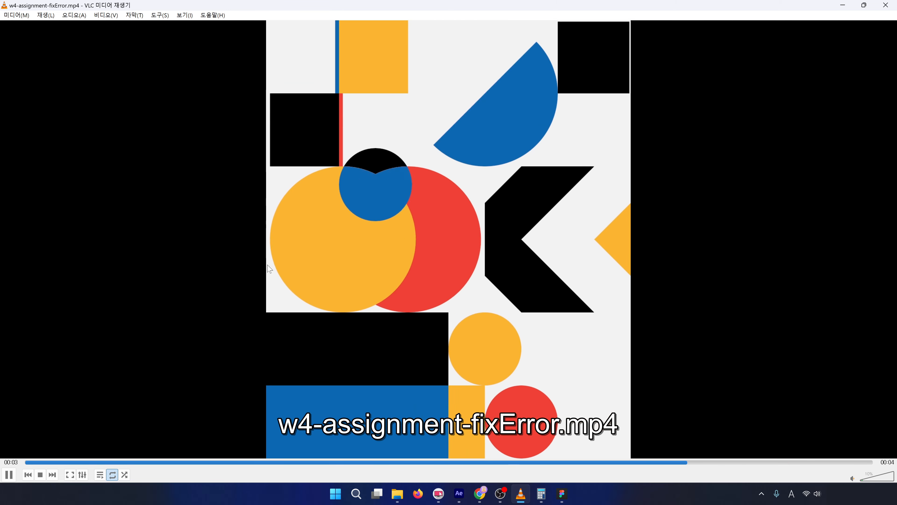
Pause the reference video w4-assignment-fixError.mp4 and switch to After Effects.
key("space")
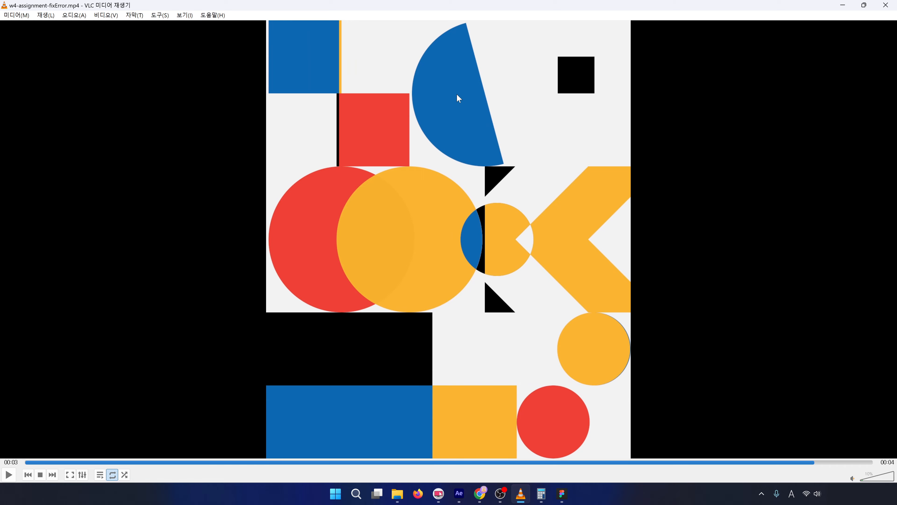
left_click(843, 5)
key("Delete")
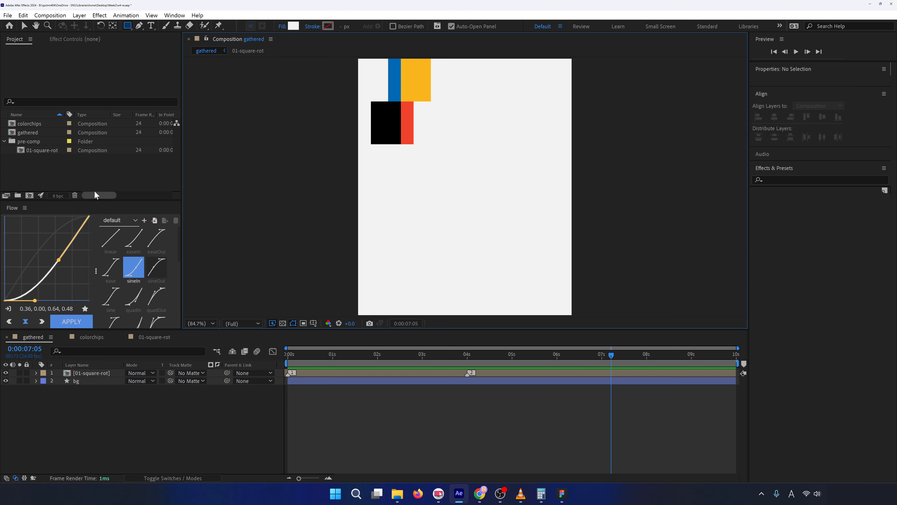
Create a composition named 02-half-circle-rot and move it into the pre-comp folder.
right_click(41, 173)
right_click(29, 142)
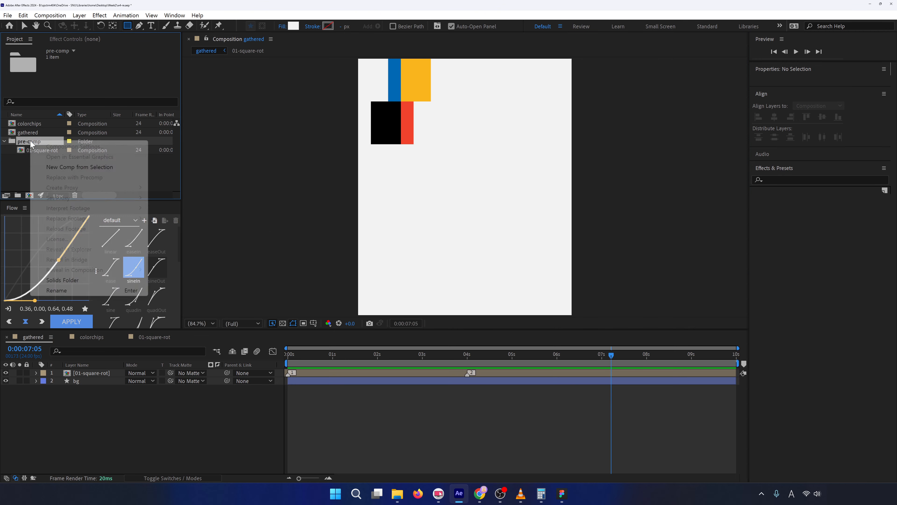
left_click(10, 167)
right_click(32, 162)
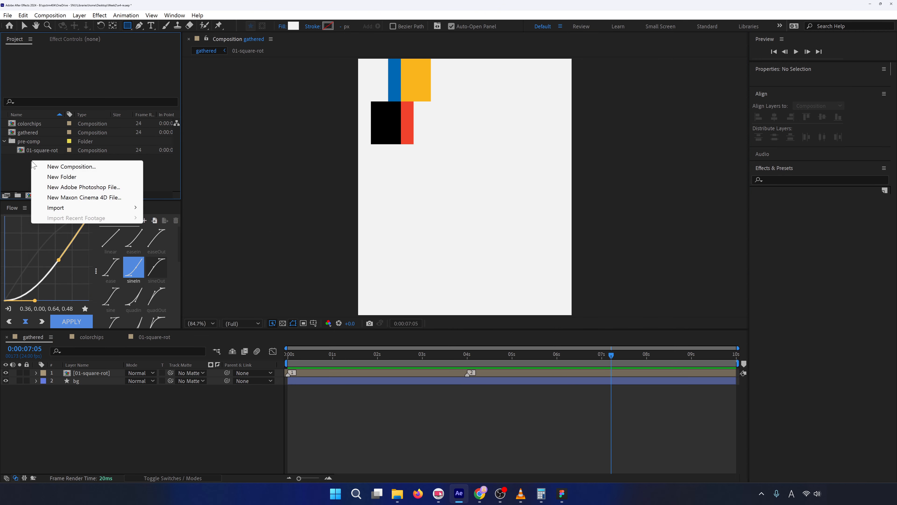
left_click(106, 165)
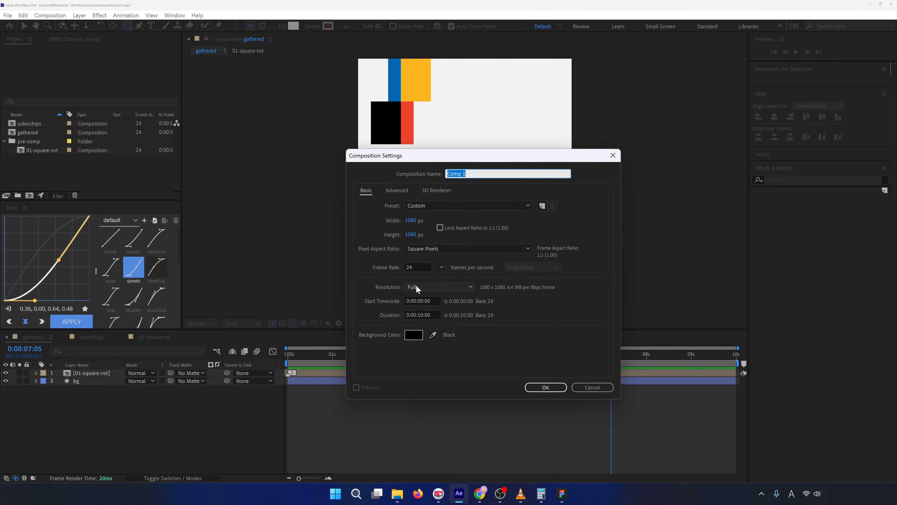
type("02-rotate")
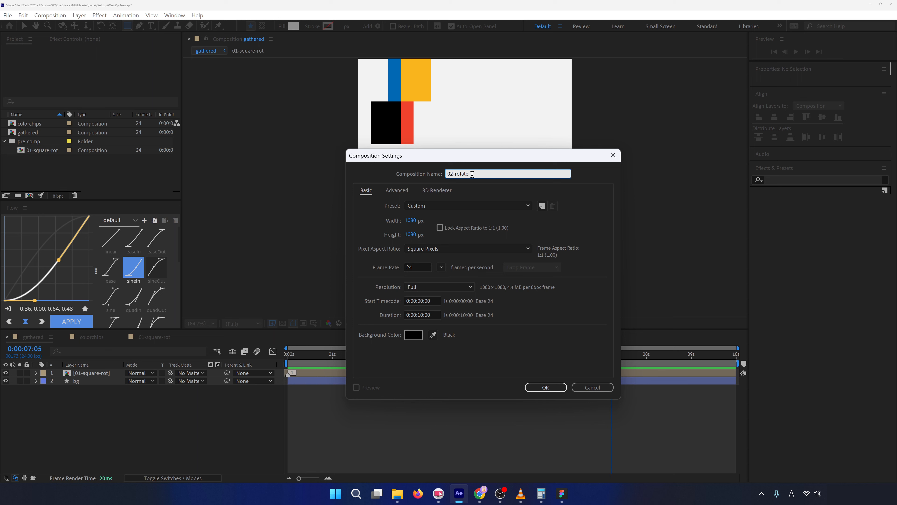
left_click_drag(455, 174, 472, 174)
type("half-circle")
left_click(546, 387)
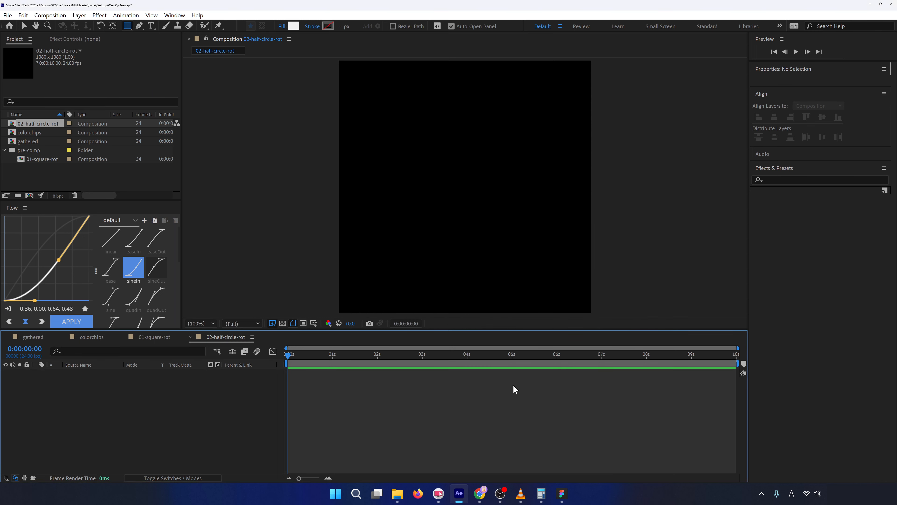
left_click_drag(37, 127, 39, 150)
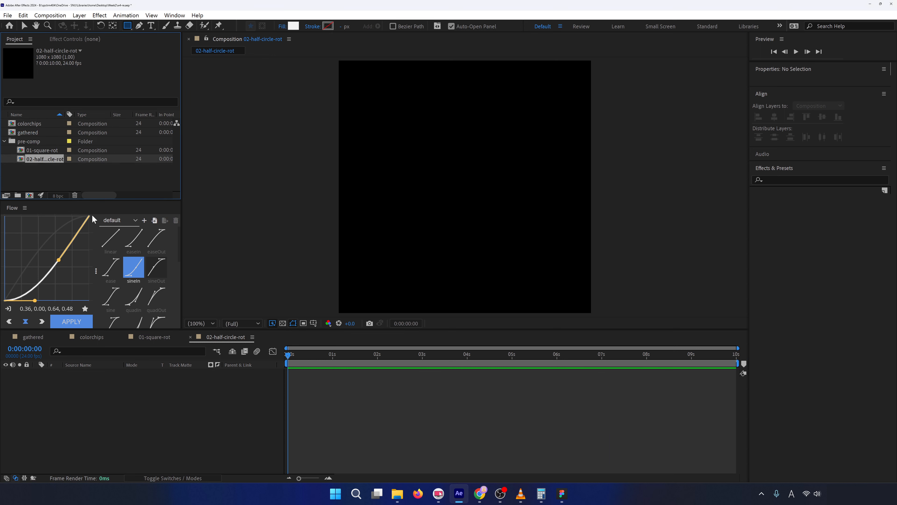
right_click(120, 415)
left_click(257, 428)
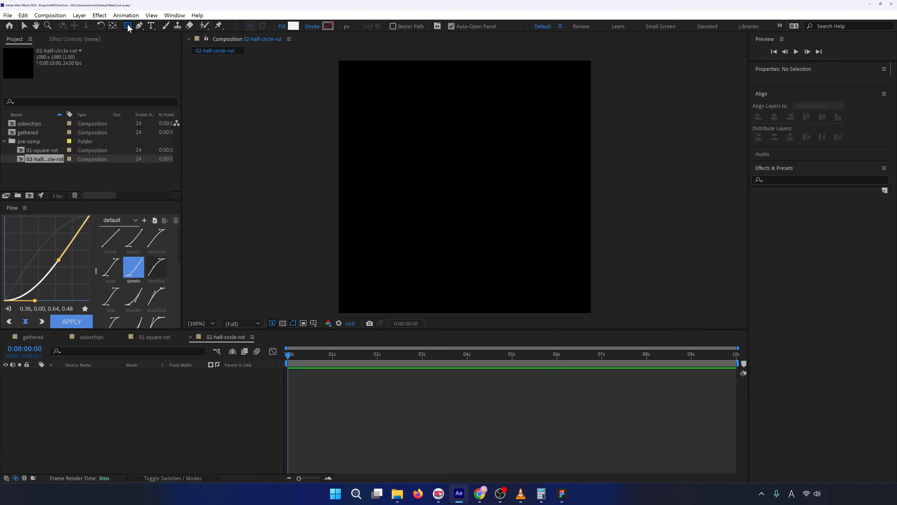
left_click_drag(128, 28, 174, 43)
left_click(358, 90)
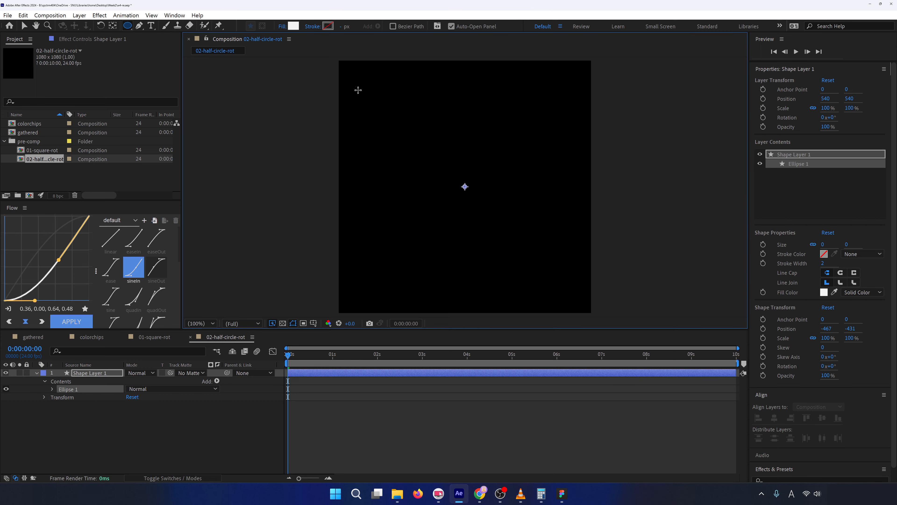
left_click_drag(358, 89, 576, 305)
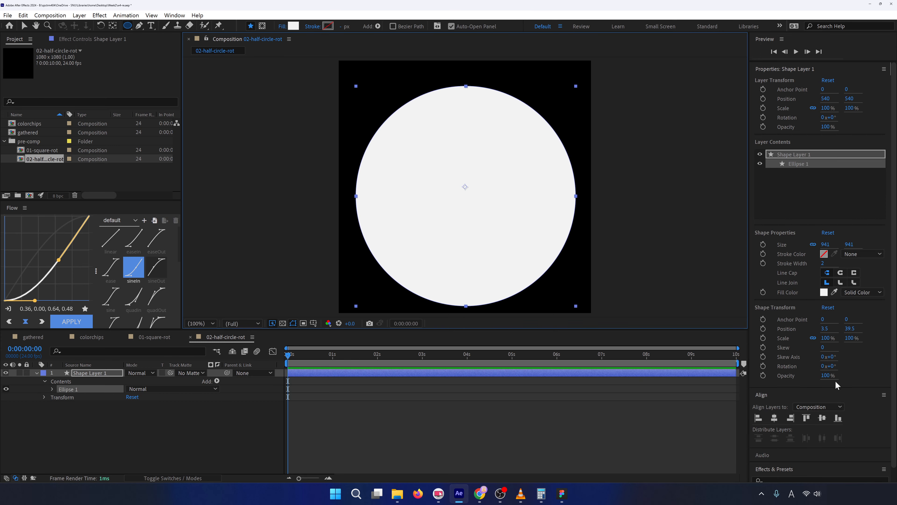
key("ctrl+z")
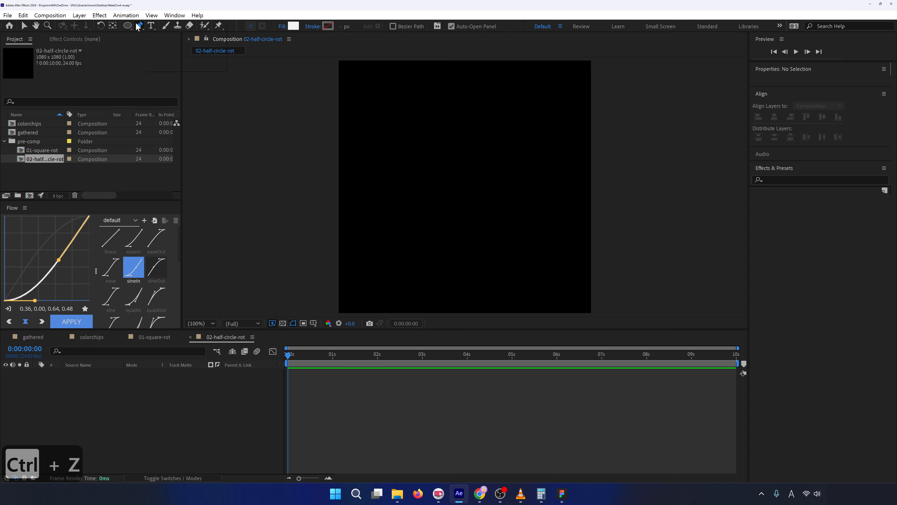
Draw a 1080 by 1080 px square on a new shape layer, centred in the composition by resetting its shape transform.
left_click_drag(130, 27, 170, 27)
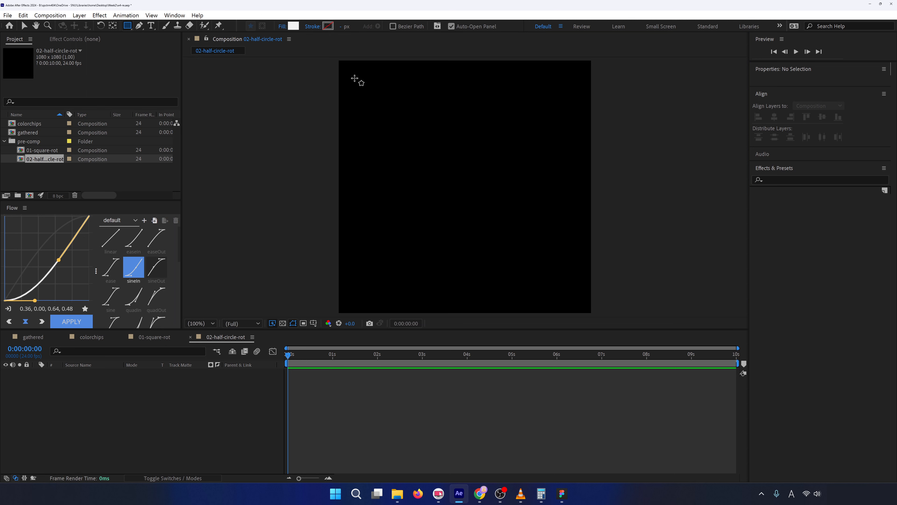
left_click_drag(350, 76, 563, 298)
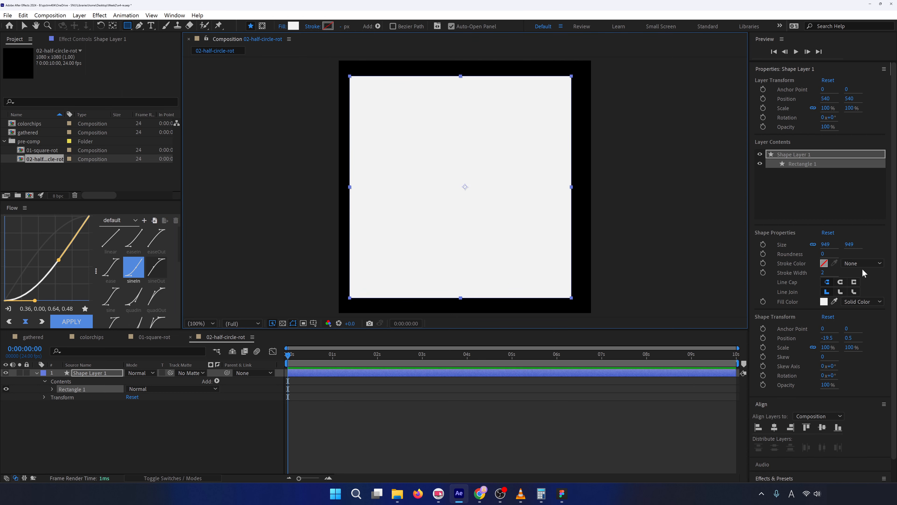
left_click(813, 244)
left_click(825, 244)
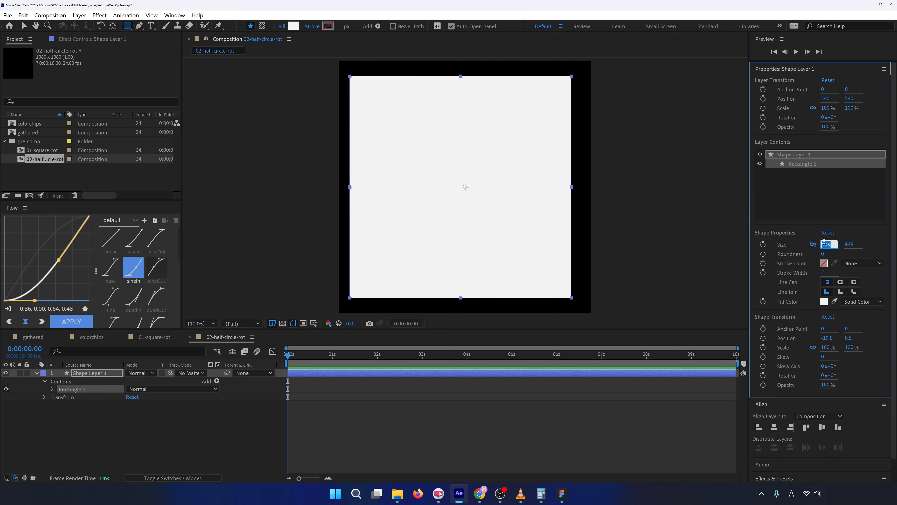
left_click(813, 245)
left_click(824, 245)
type("1080")
key("Return")
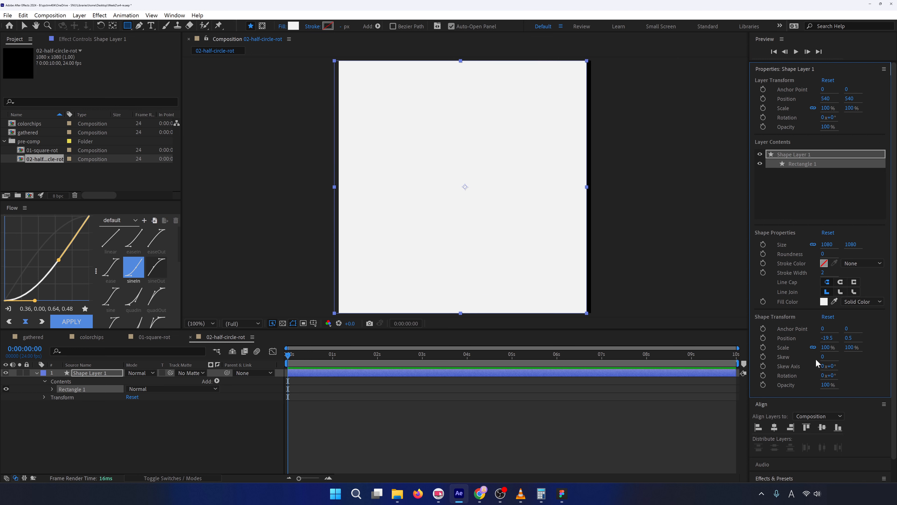
left_click(828, 317)
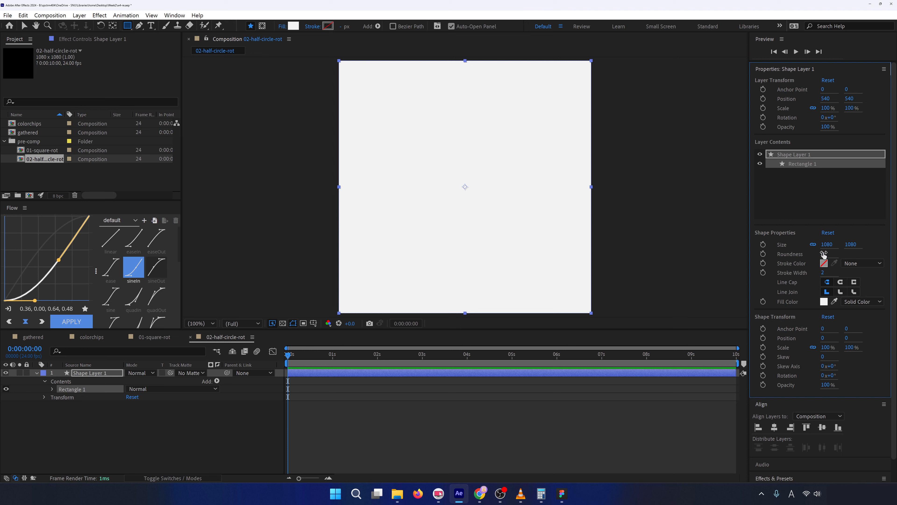
Set the square's roundness to 540 so that it forms a full circle.
left_click_drag(825, 253, 860, 253)
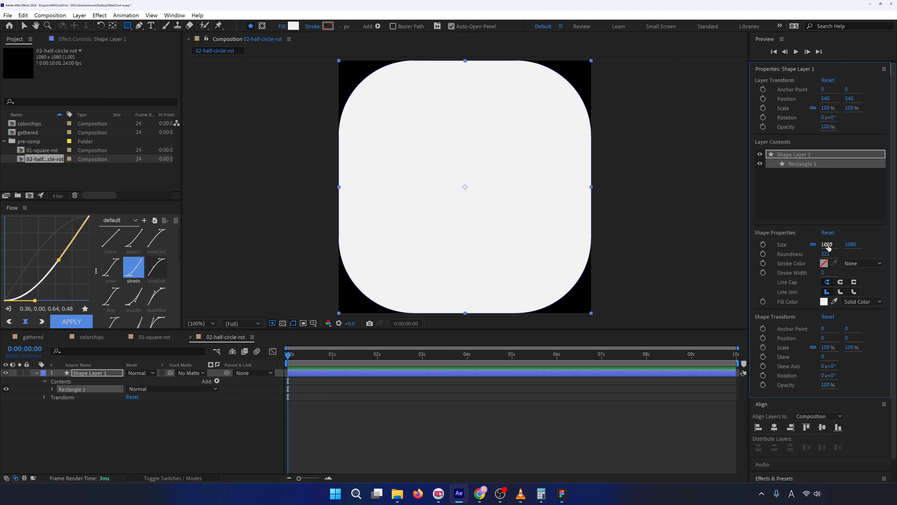
left_click(833, 254)
type("18")
type("80")
key("Return")
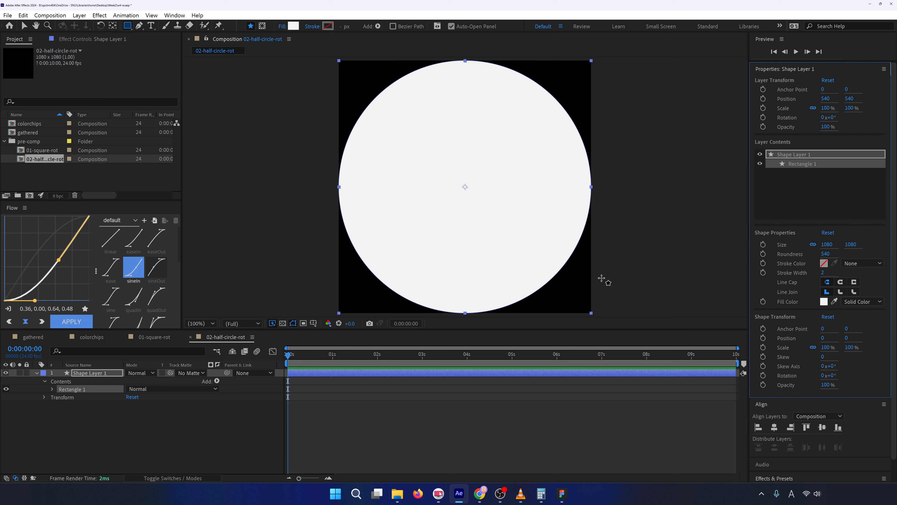
left_click(133, 430)
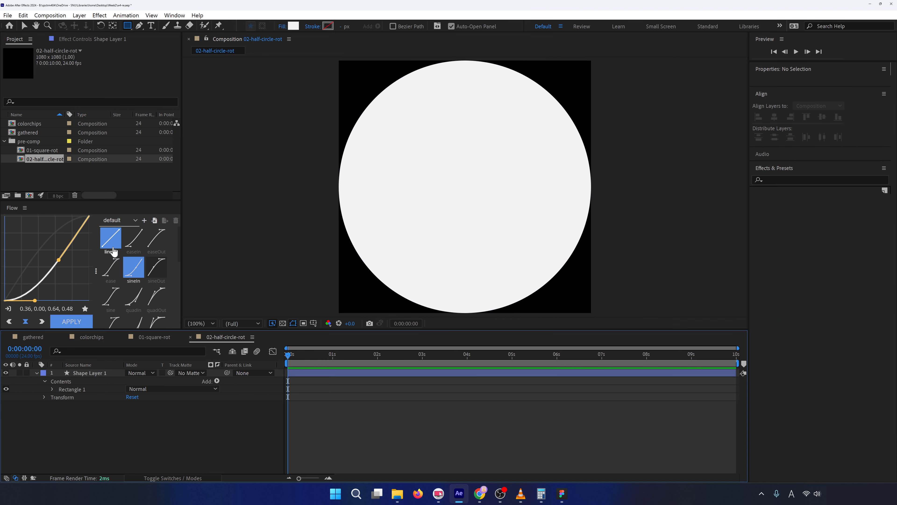
Fill the circle with the blue sampled from a temporarily placed colorchips composition, and delete the colorchips layer.
left_click_drag(29, 125, 530, 190)
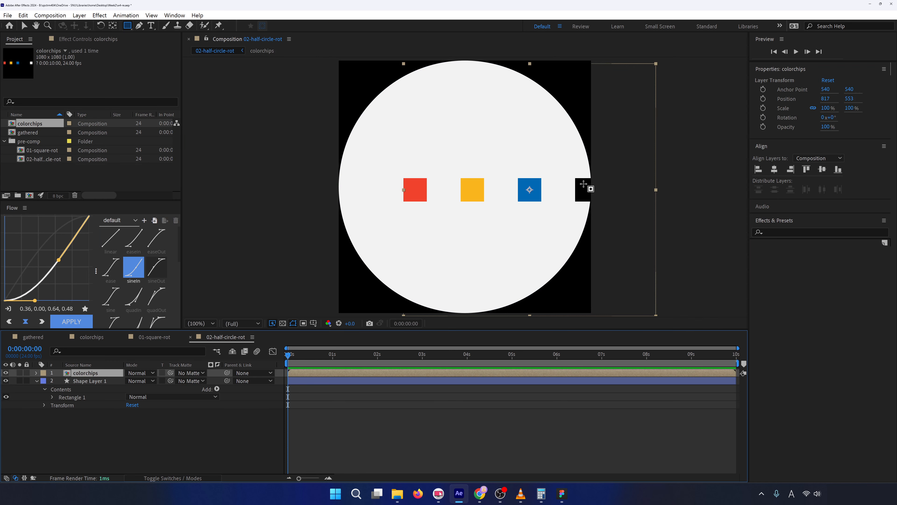
left_click(85, 381)
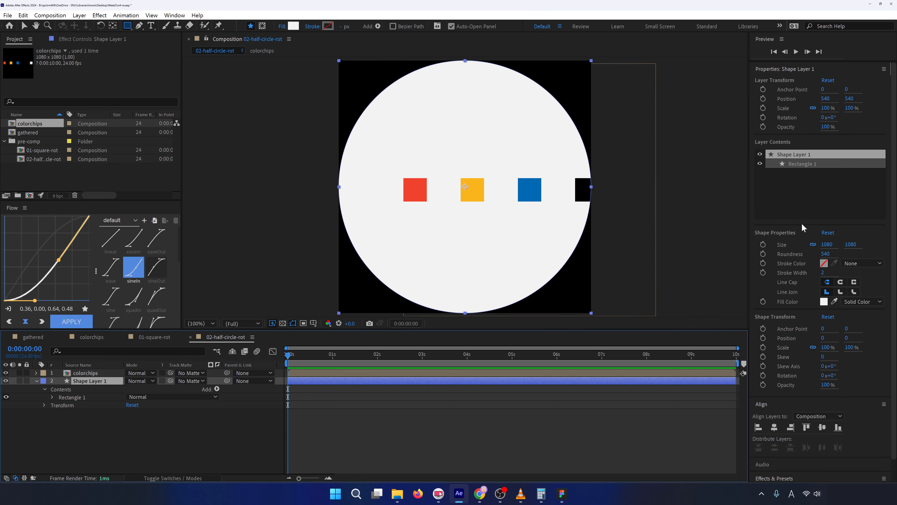
left_click(834, 301)
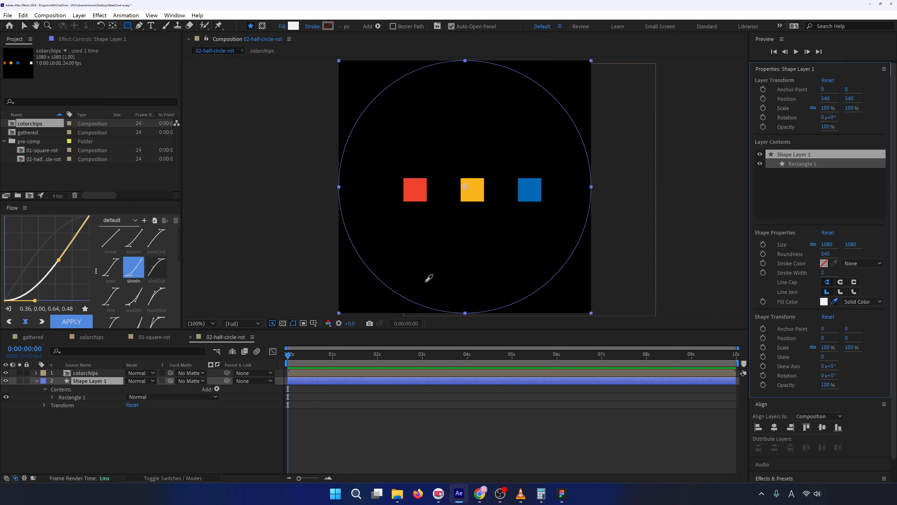
left_click(526, 191)
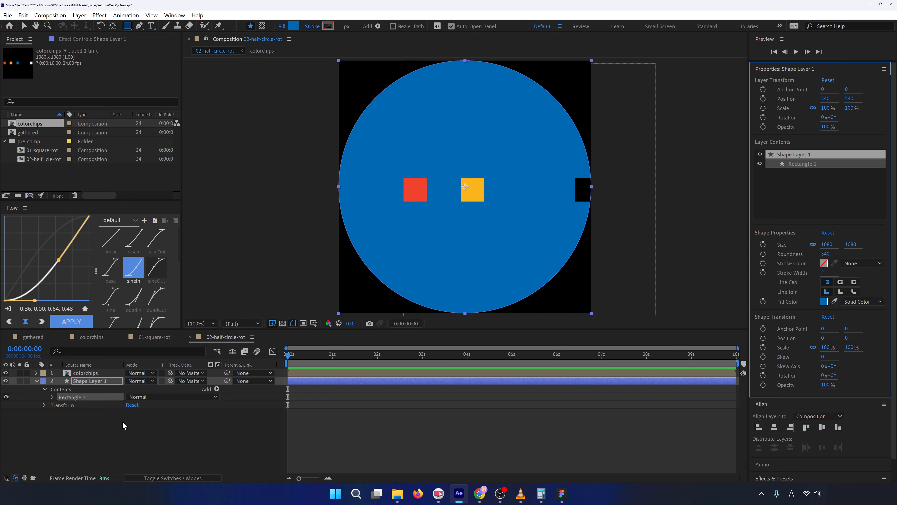
left_click(87, 373)
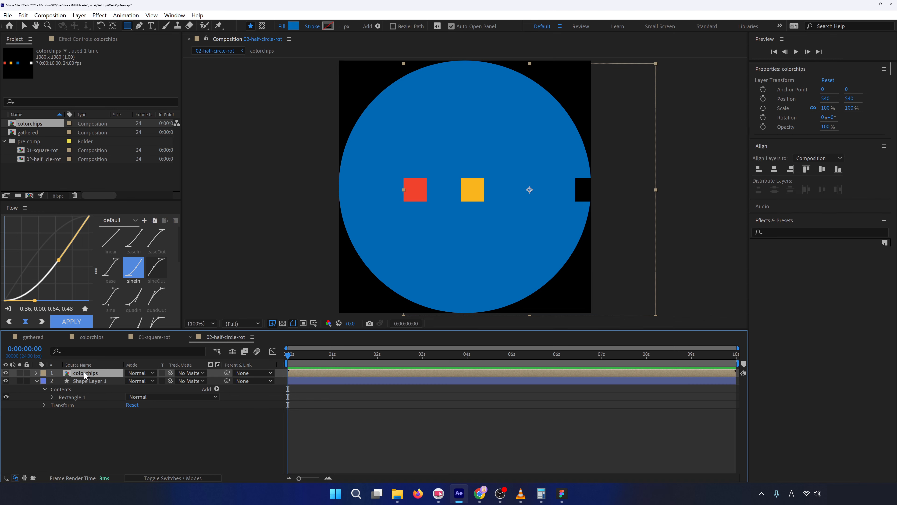
key("Delete")
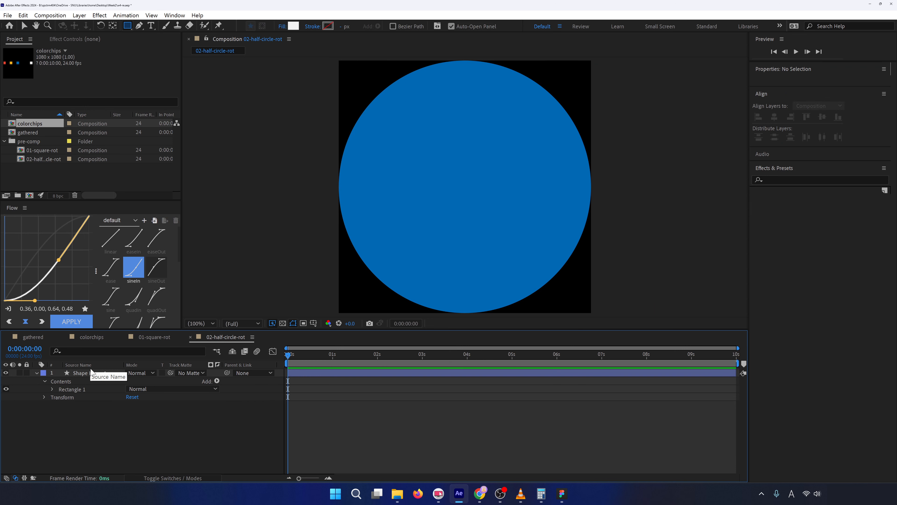
Rename the circle's shape layer to halfCircle and collapse its properties.
left_click(99, 373)
key("Return")
type("halfC")
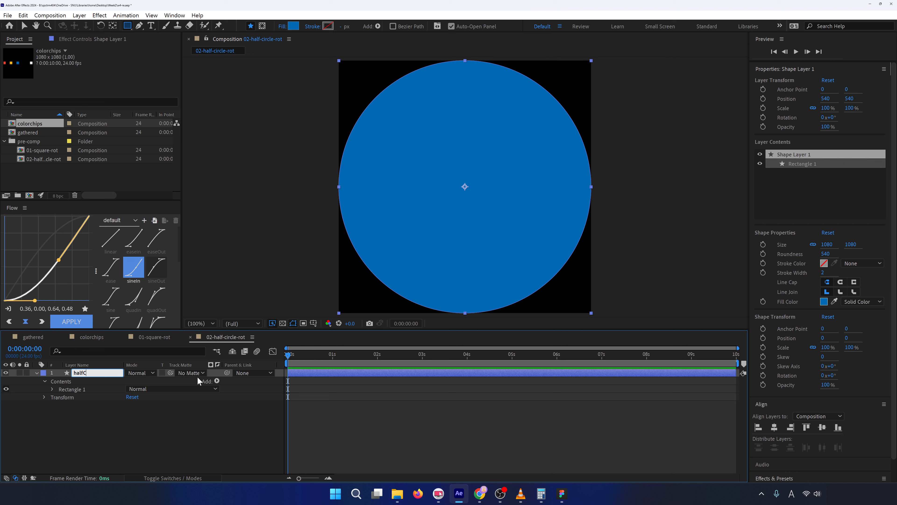
type("ircle")
key("Return")
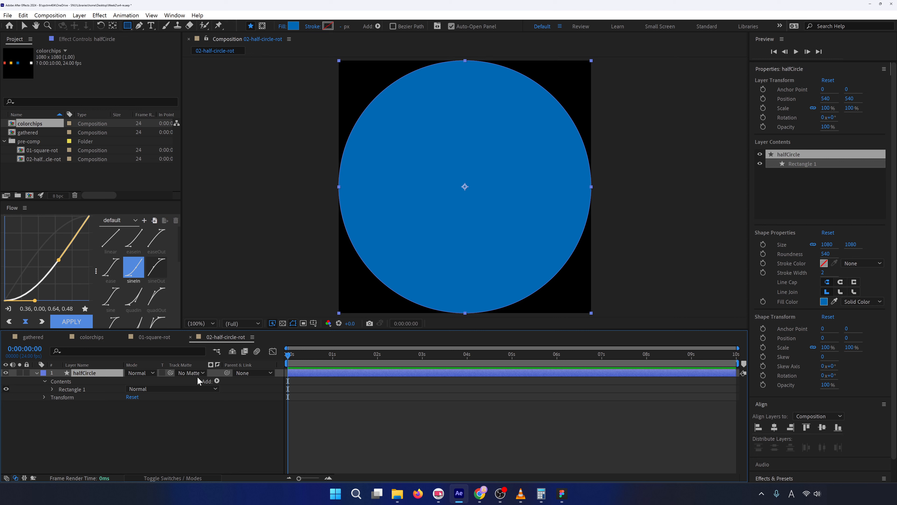
left_click(36, 373)
left_click(62, 380)
left_click(89, 374)
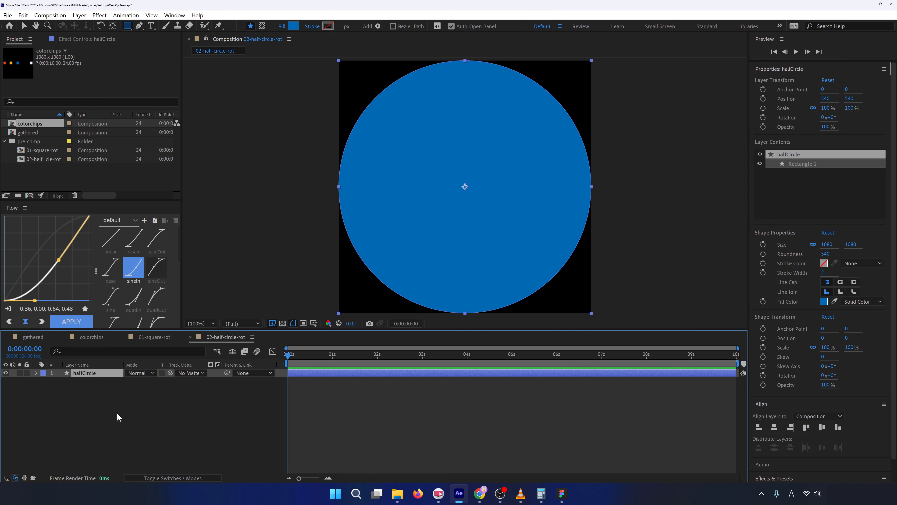
left_click(80, 380)
left_click(82, 375)
left_click(112, 446)
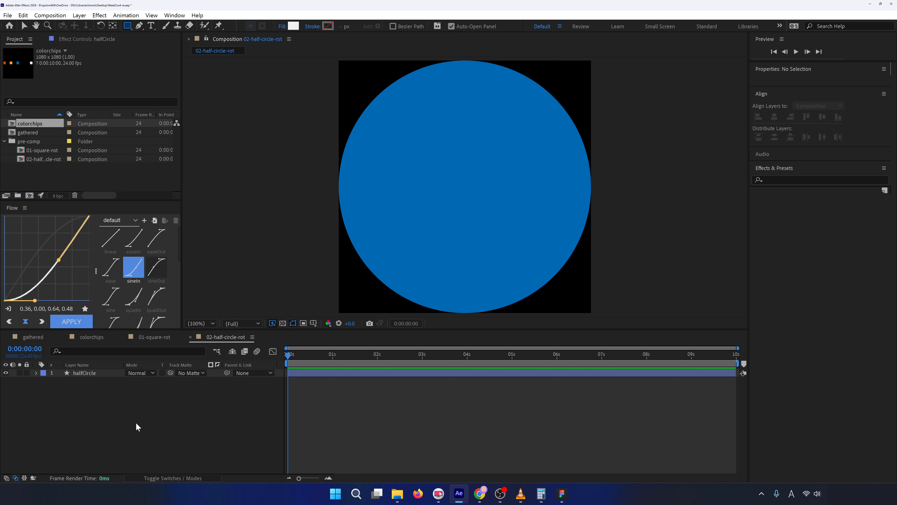
Draw a rectangular mask on the halfCircle layer that covers most of the circle's upper half and extends slightly below its centre.
left_click(96, 372)
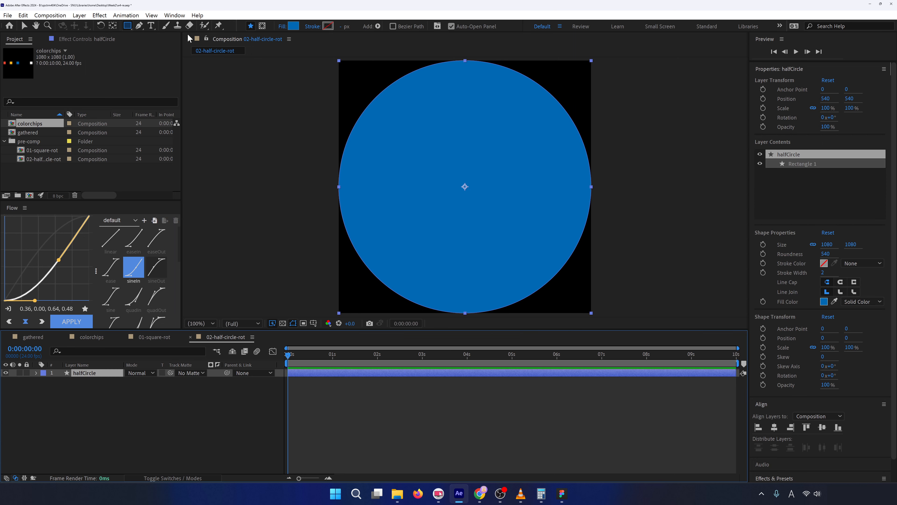
left_click(127, 27)
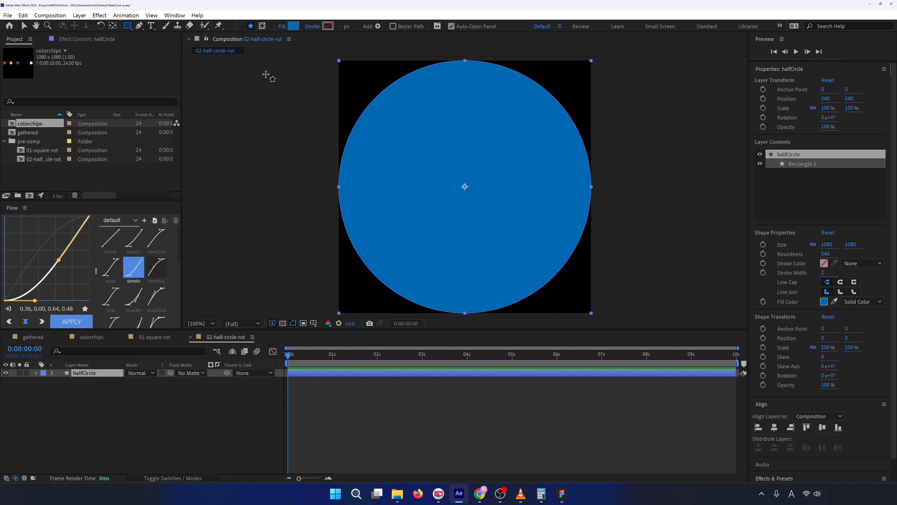
left_click(263, 26)
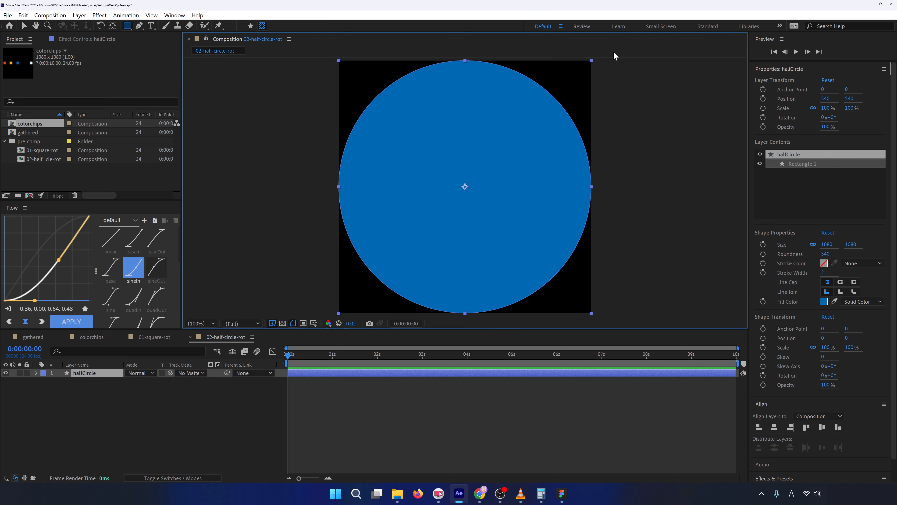
left_click_drag(576, 65, 327, 208)
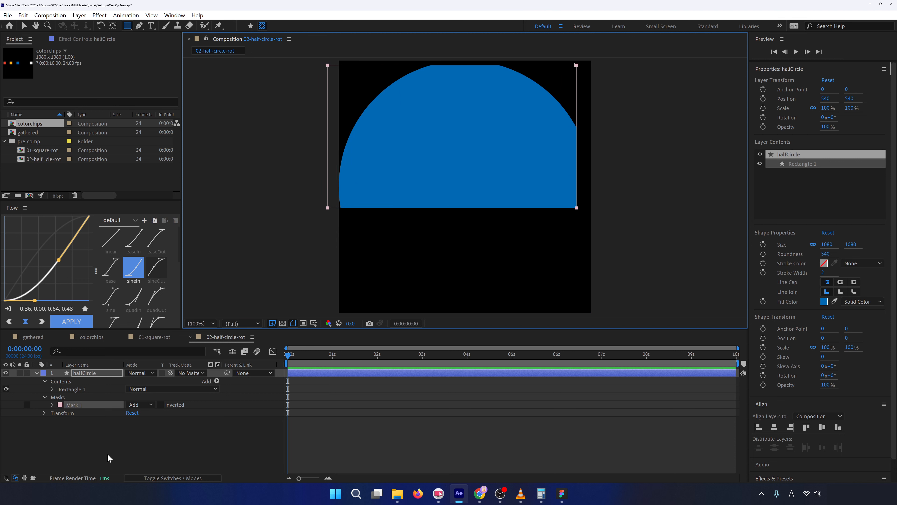
left_click(51, 405)
left_click(53, 404)
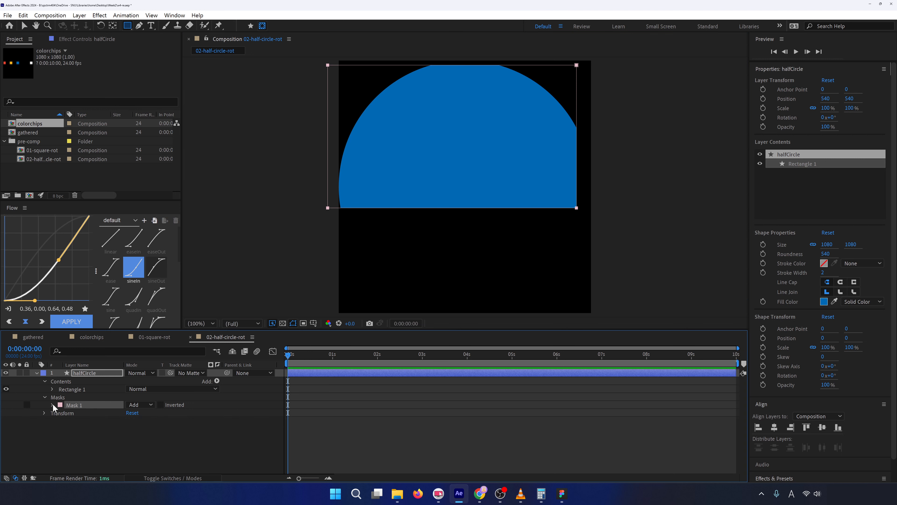
Set the bottom of the halfCircle mask's bounding box to 0 px and its left edge to -540 px.
left_click(52, 404)
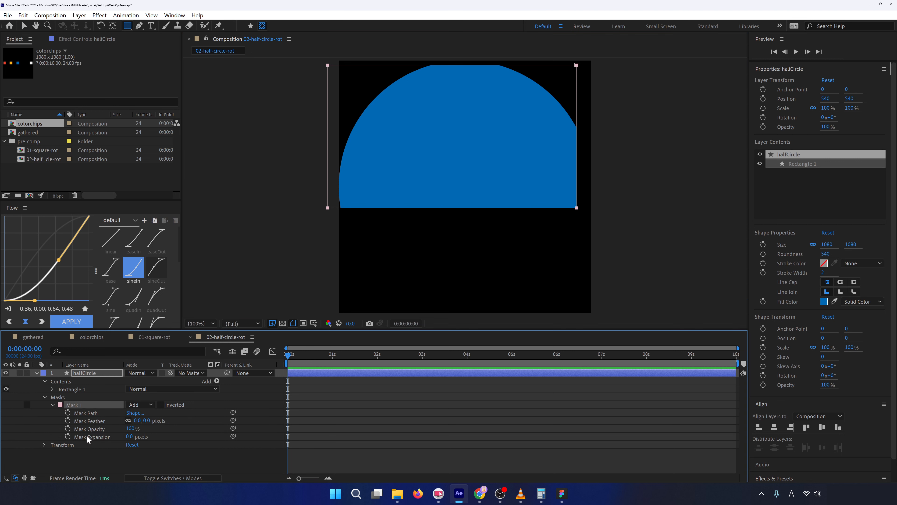
left_click(134, 413)
left_click(311, 245)
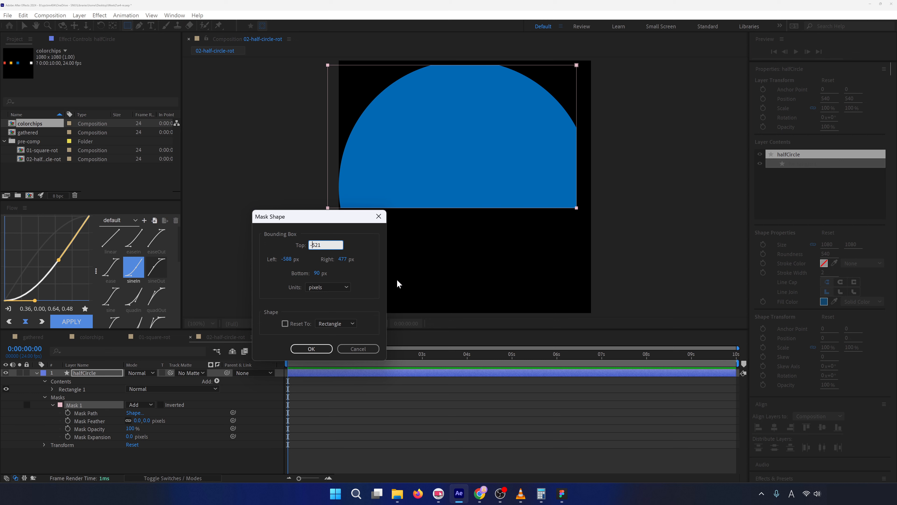
left_click(317, 274)
type("0")
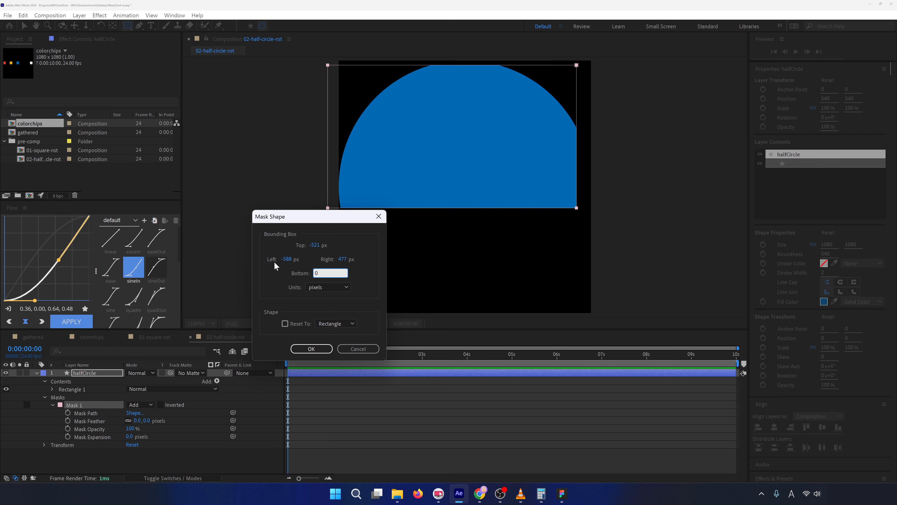
left_click(287, 259)
key("ctrl+a")
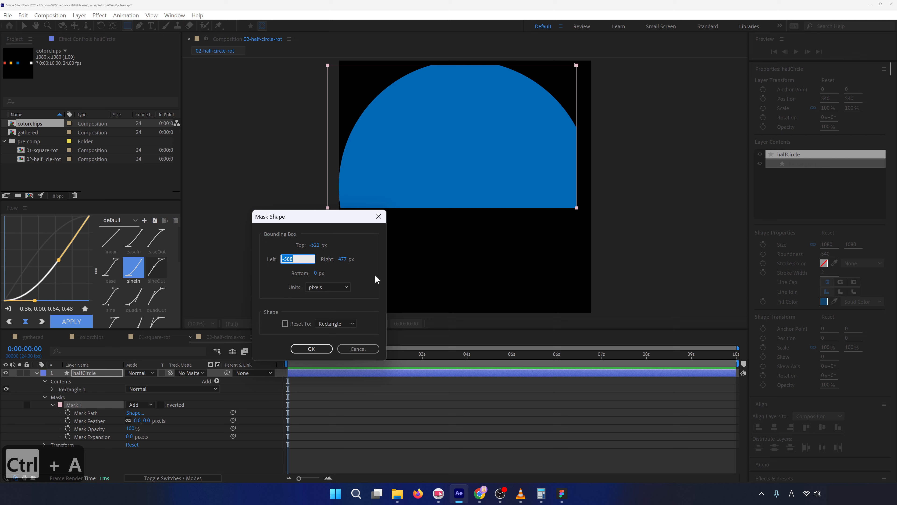
type("-540")
Set the mask's bounding box top to -540 px and right to 540 px, apply the shape, and collapse the layer's properties.
key("shift+Tab")
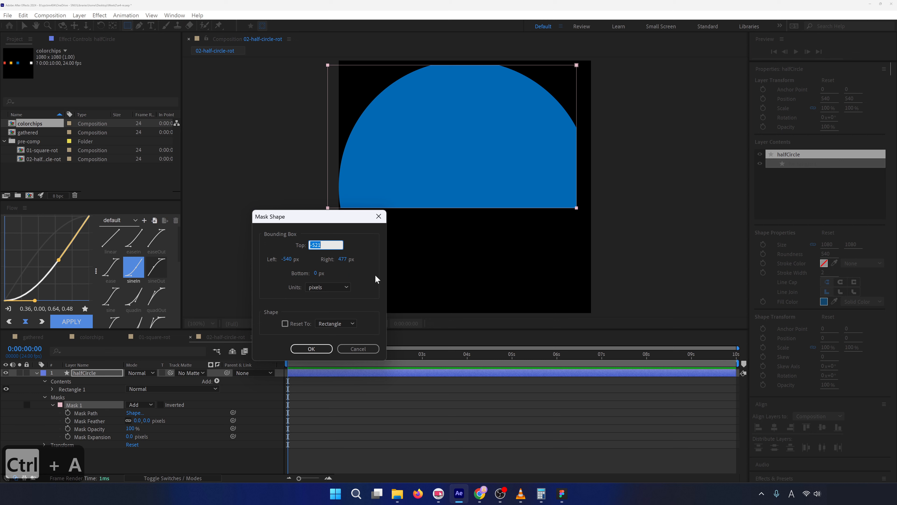
type("-4")
type("540")
key("Tab")
key("Tab")
type("540")
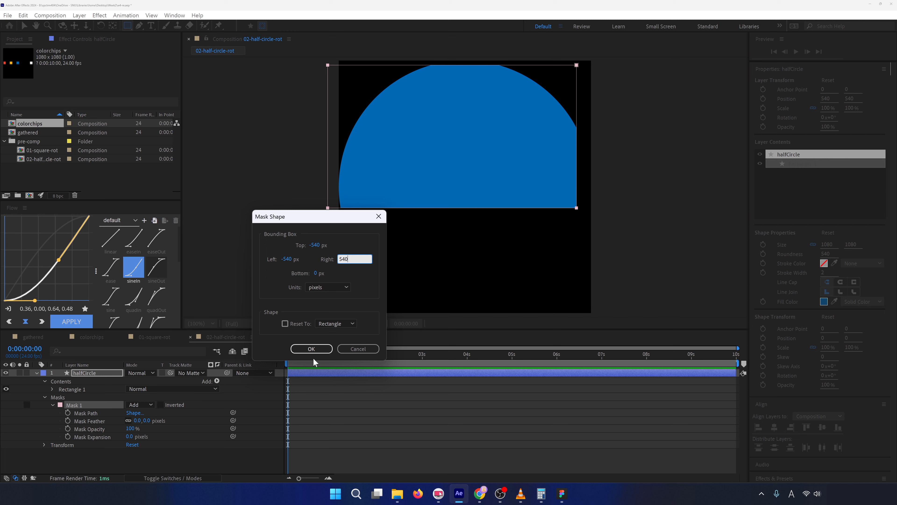
left_click(314, 349)
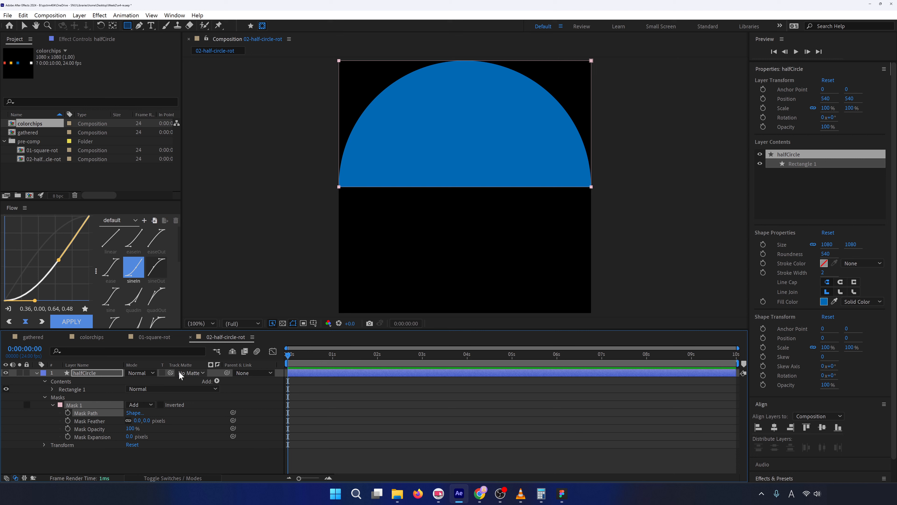
left_click(36, 373)
left_click(149, 445)
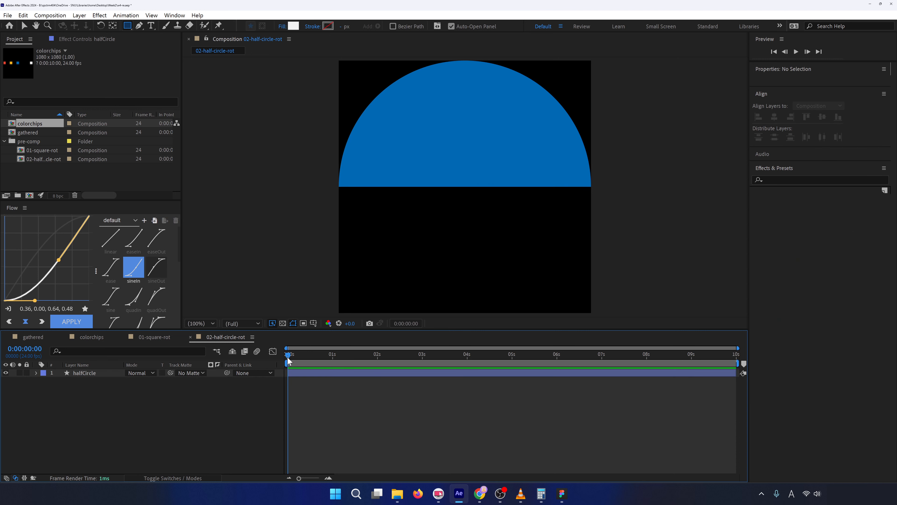
Start a Rotation keyframe on the halfCircle layer at 0:00:01:00.
left_click(24, 349)
type("1")
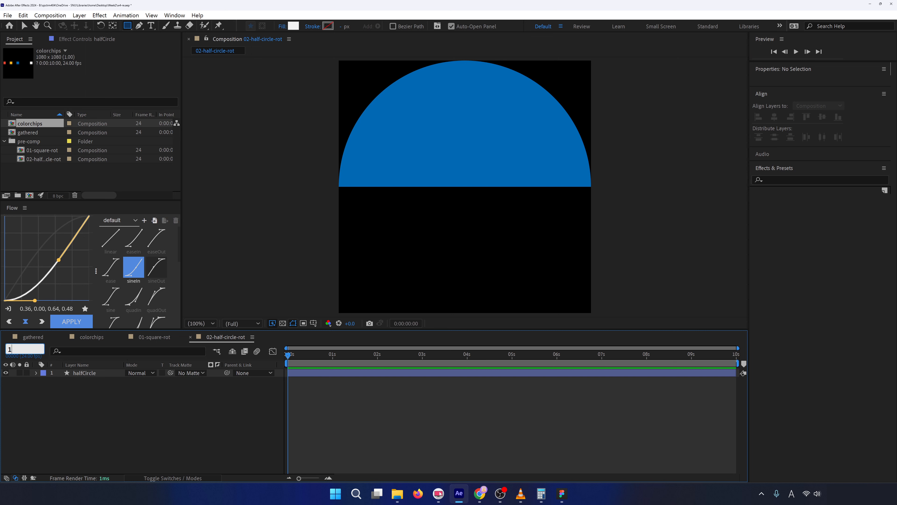
type(":00")
key("Return")
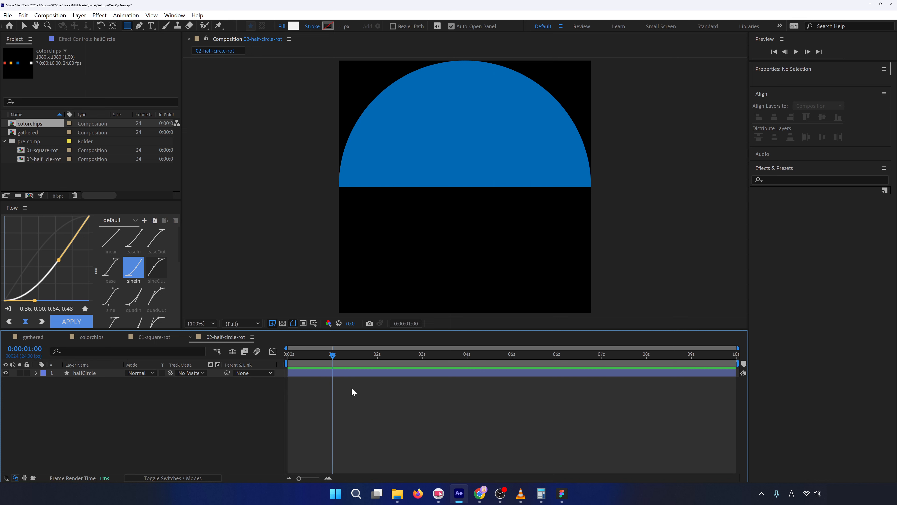
left_click(77, 372)
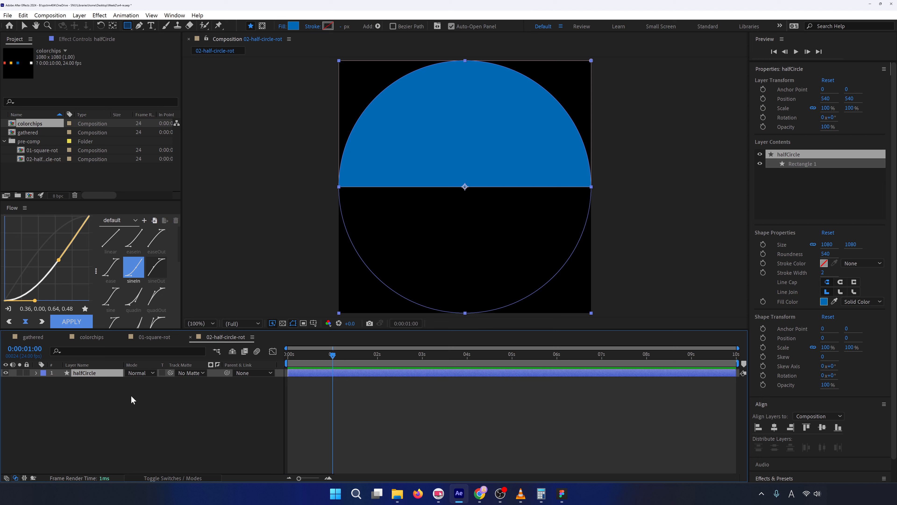
key("r")
left_click(61, 380)
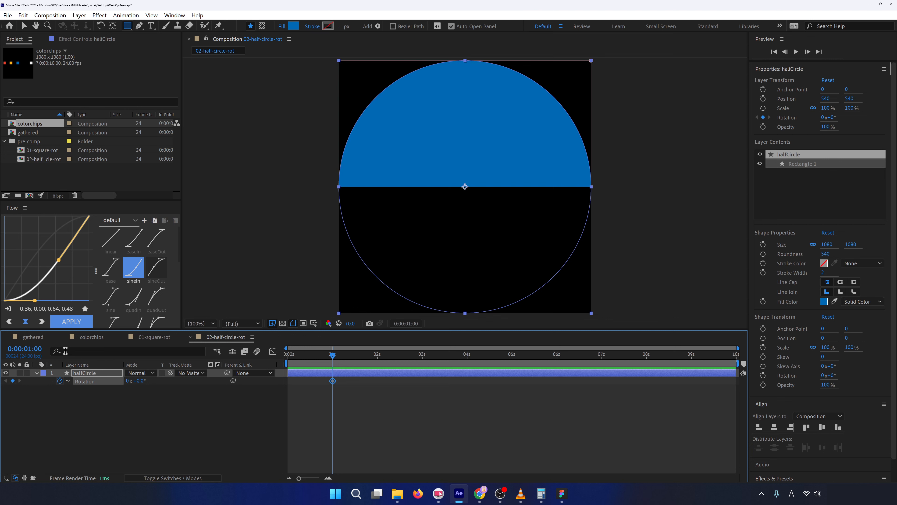
Check the half circle's motion in the VLC reference video, and add a halfCircle Rotation keyframe at 0:00:01:12 in After Effects.
left_click(32, 350)
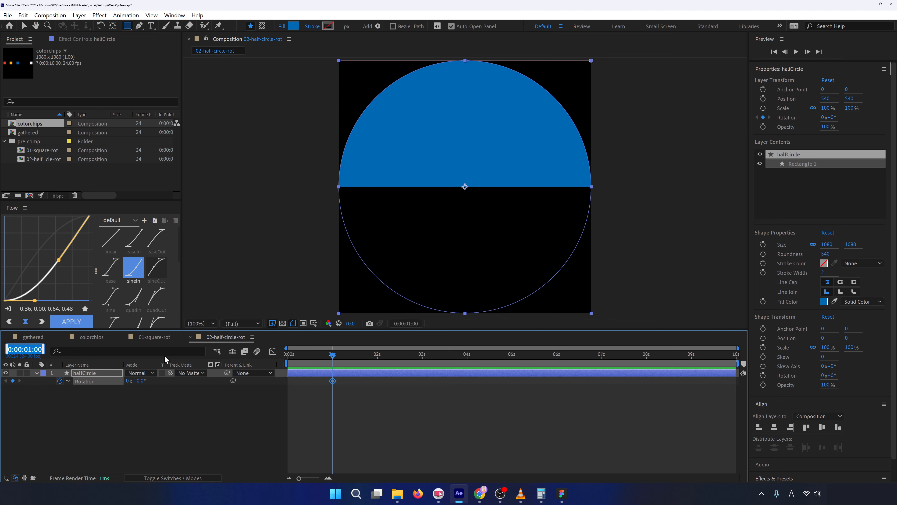
left_click(521, 494)
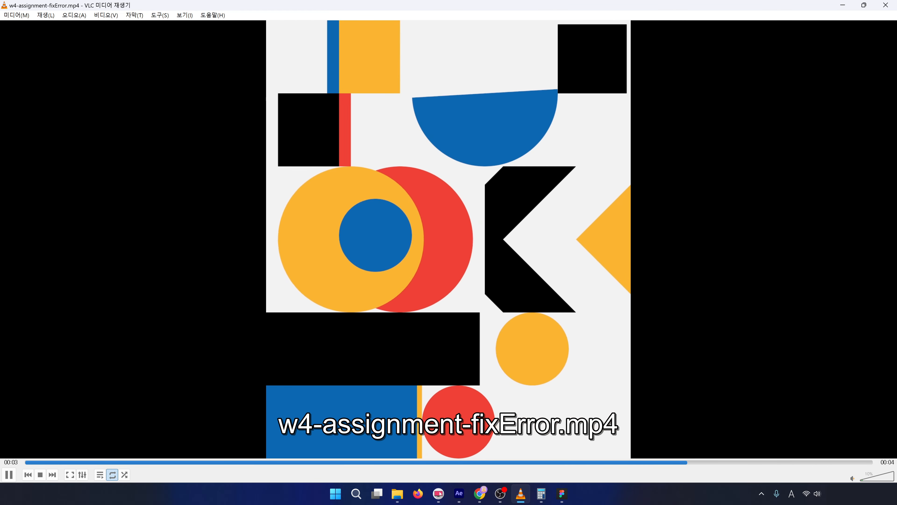
key("space")
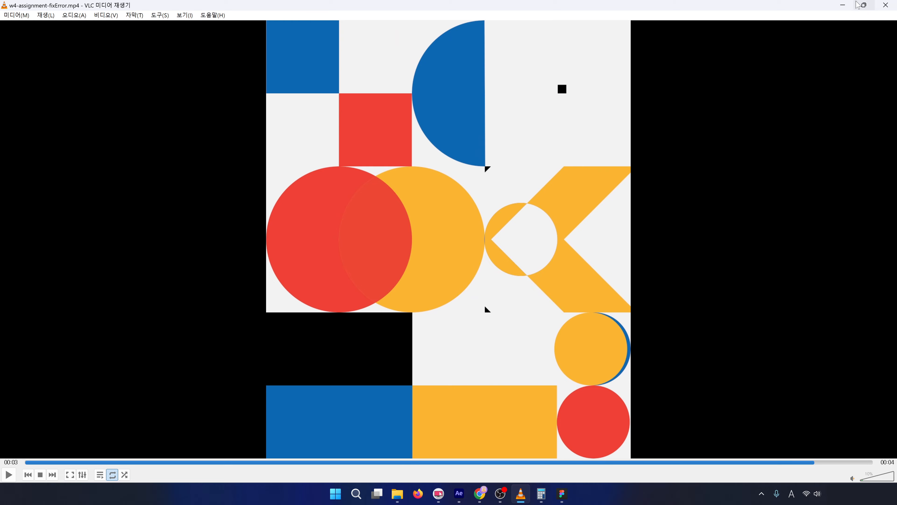
left_click(843, 5)
left_click(39, 350)
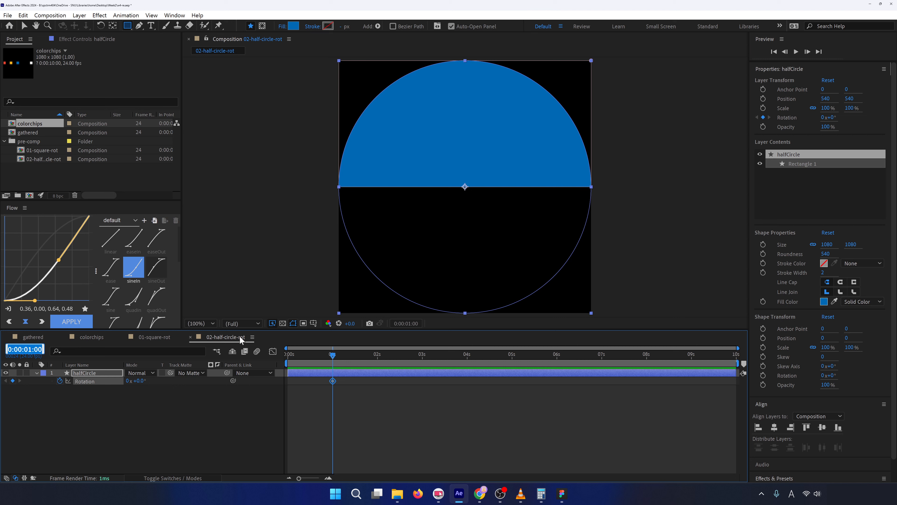
type("112")
key("Return")
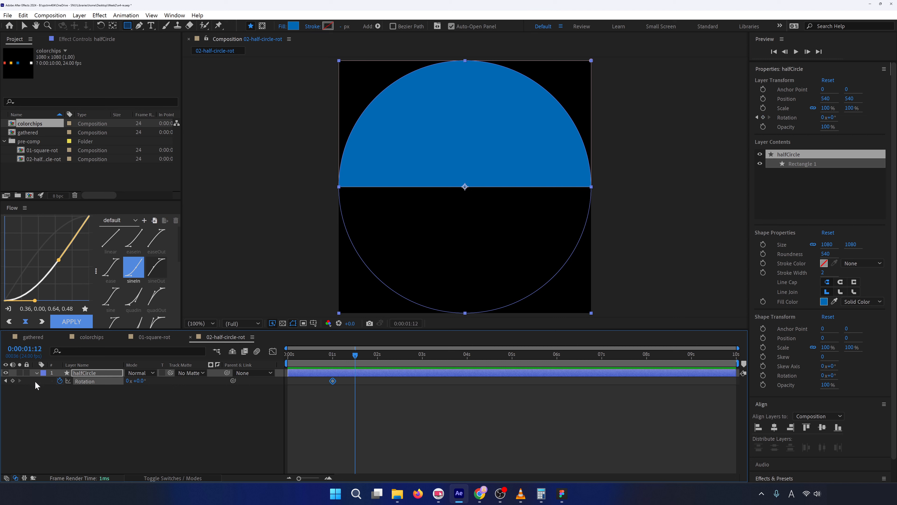
left_click(13, 380)
Add Rotation keyframes on the halfCircle layer at 0:00:02:00 and 0:00:02:12.
left_click(36, 349)
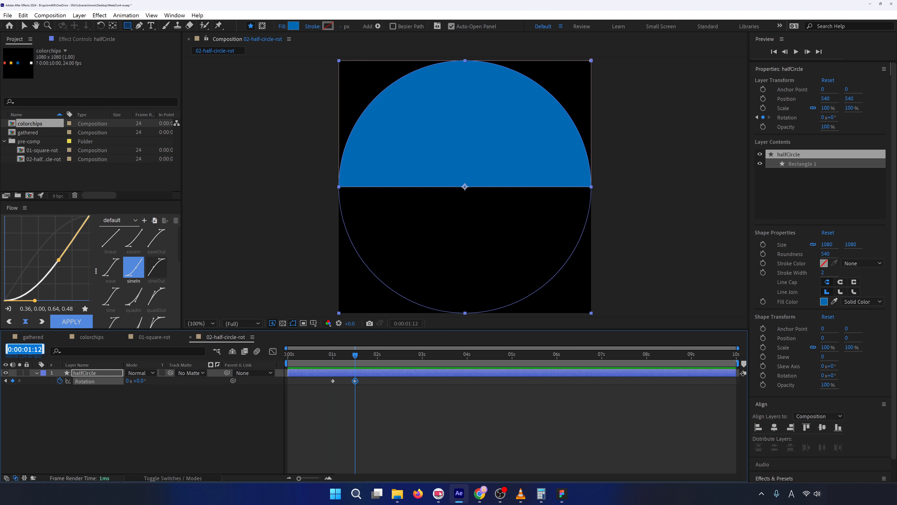
type("200")
key("Return")
left_click(12, 381)
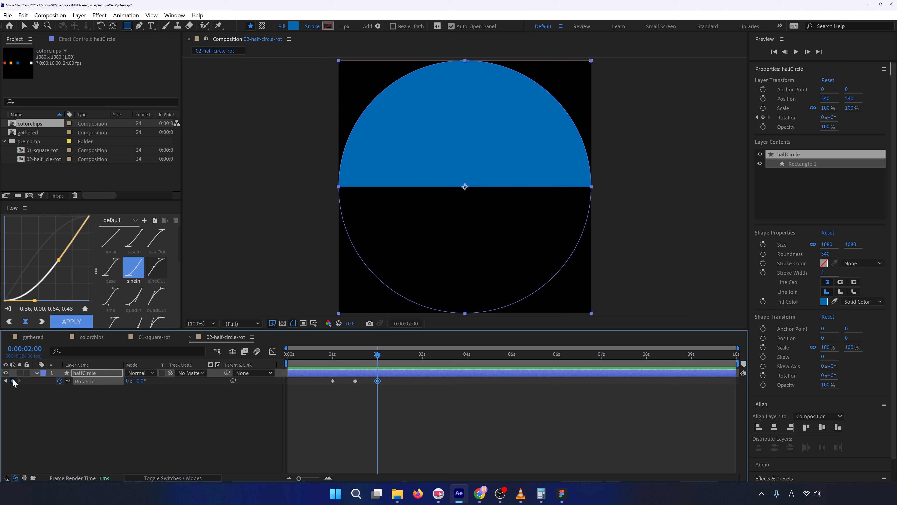
left_click(31, 351)
type("212")
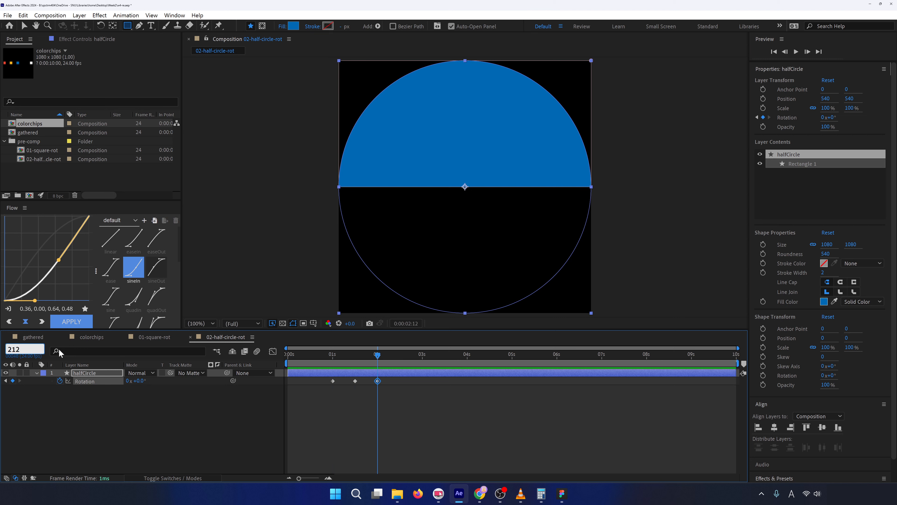
key("Return")
left_click(12, 380)
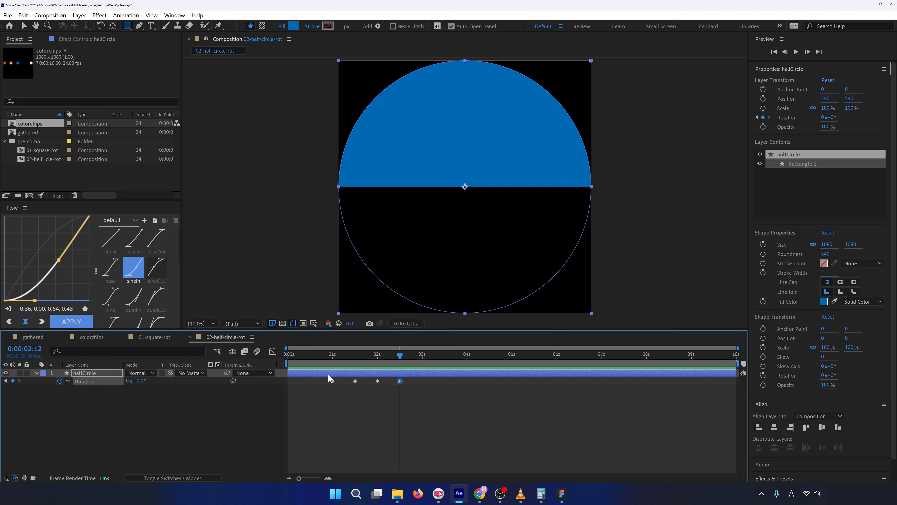
Add a Rotation keyframe on the halfCircle layer at 0:00:03:00 and deselect the layer.
left_click_drag(334, 358, 421, 359)
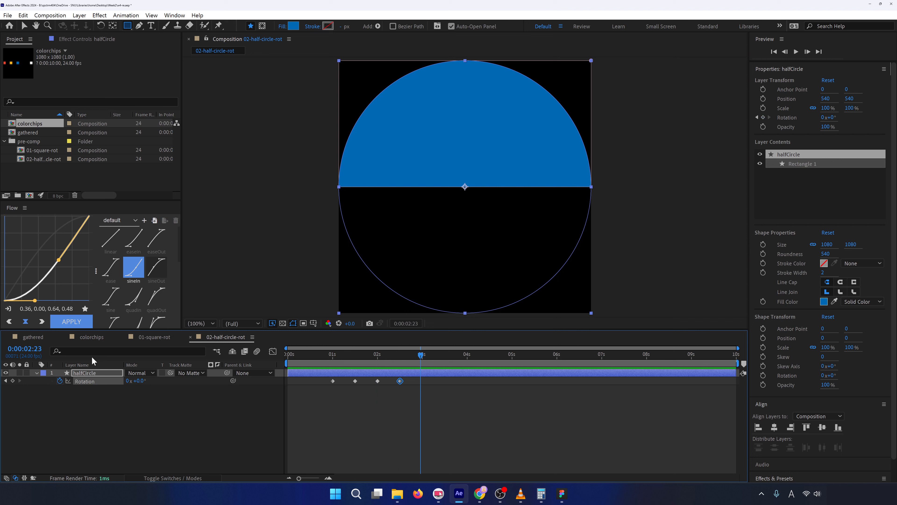
left_click(33, 345)
type("300")
key("Return")
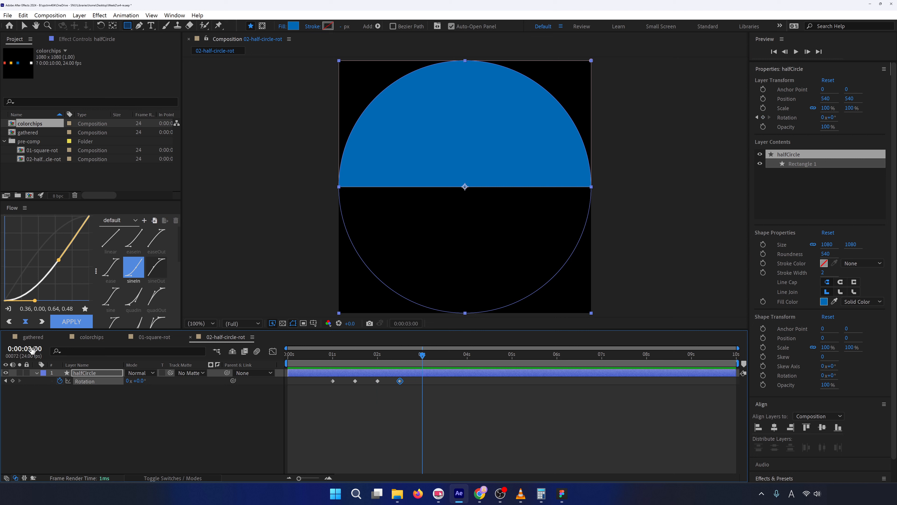
left_click(13, 381)
left_click(180, 431)
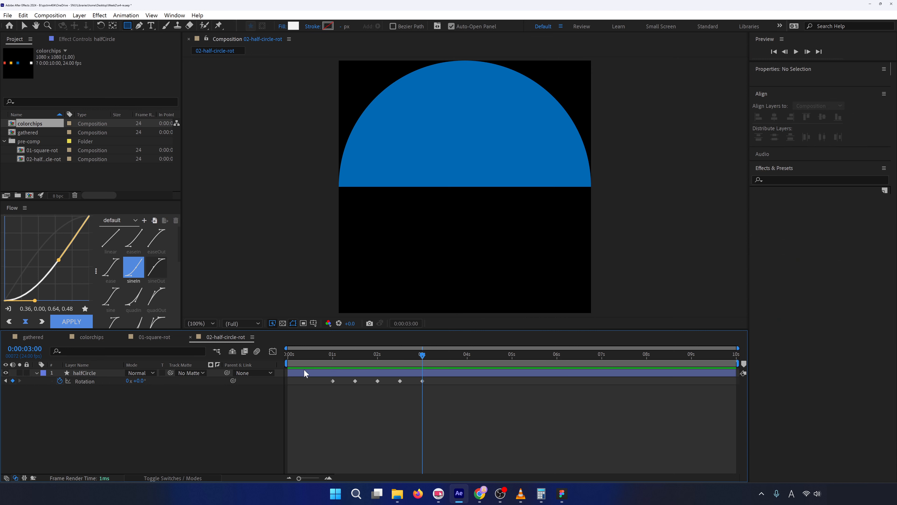
Set the halfCircle's rotation to 90° at its second keyframe, 0:00:01:12.
left_click(7, 381)
left_click(6, 381)
left_click(6, 381)
left_click(6, 381)
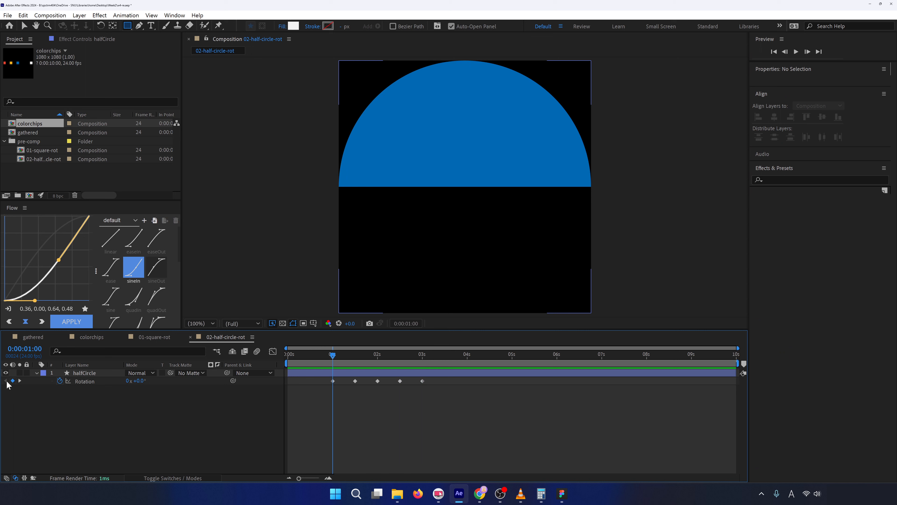
left_click(19, 381)
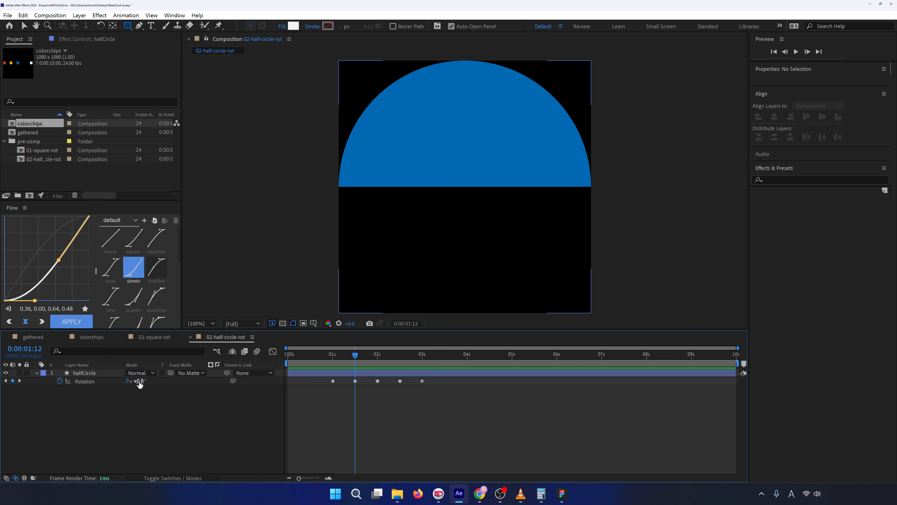
left_click(149, 382)
left_click_drag(167, 383, 179, 383)
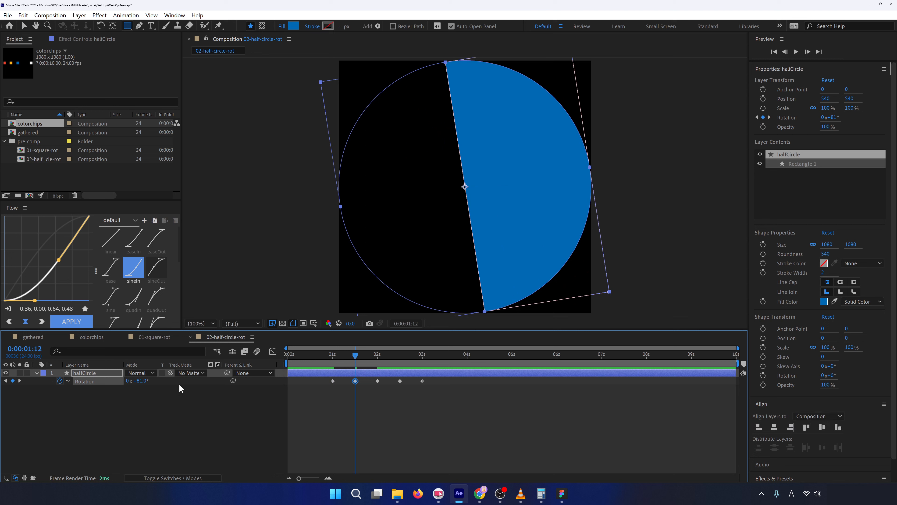
left_click(140, 381)
type("90")
key("Return")
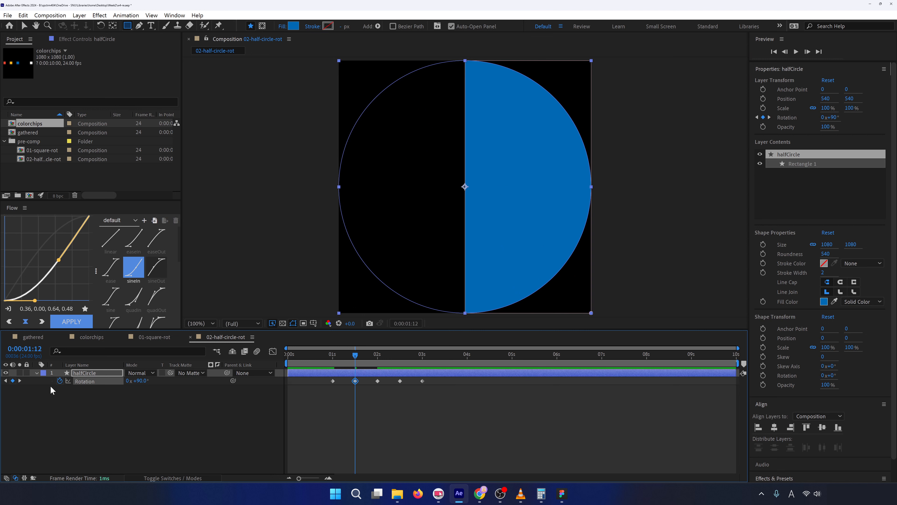
Set the halfCircle's rotation to 180° at the 0:00:02:00 keyframe and 270° at the 0:00:02:12 keyframe.
left_click(19, 381)
left_click(138, 381)
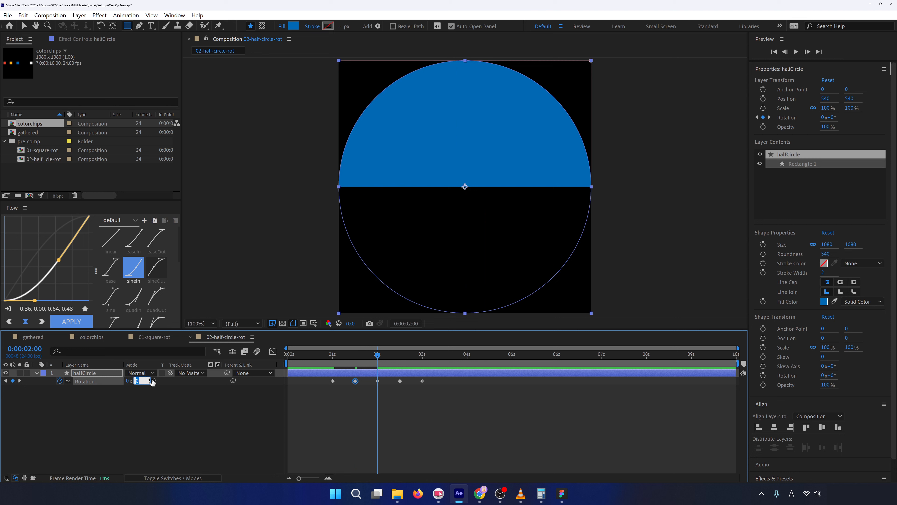
type("180")
key("Return")
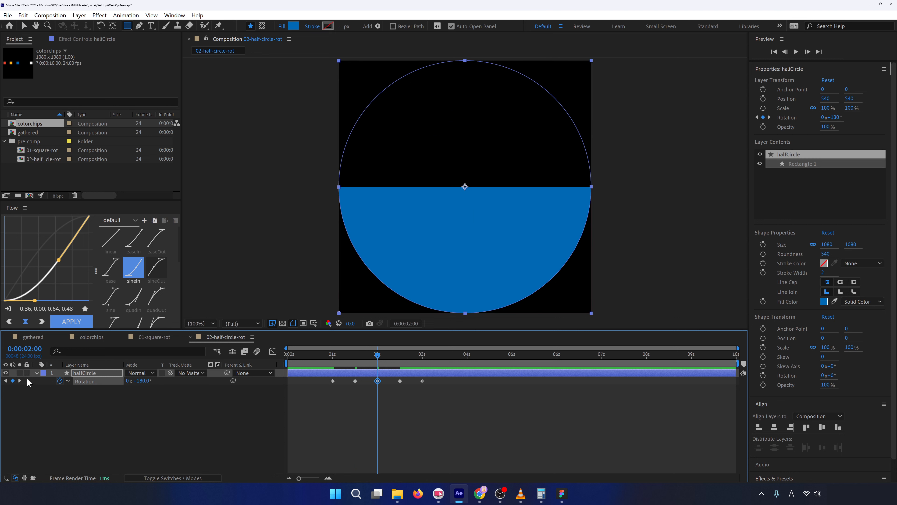
left_click(20, 381)
left_click(143, 381)
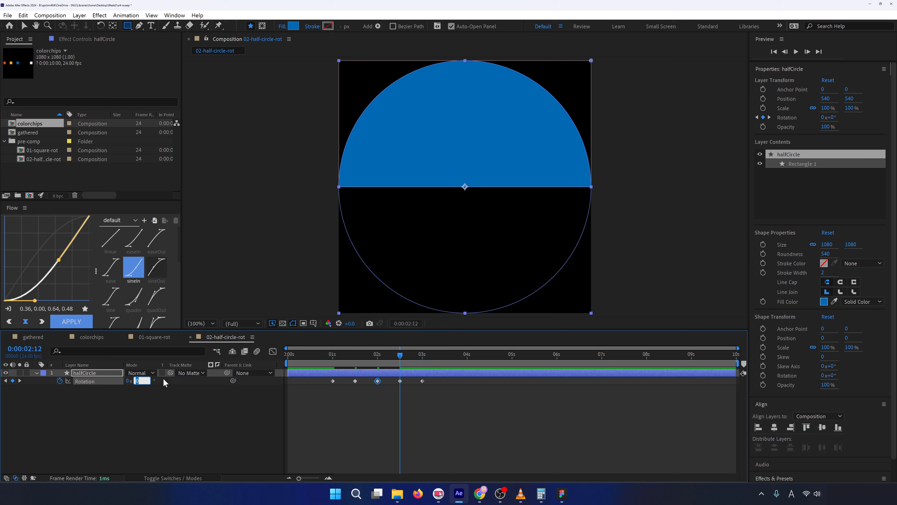
type("270")
key("Return")
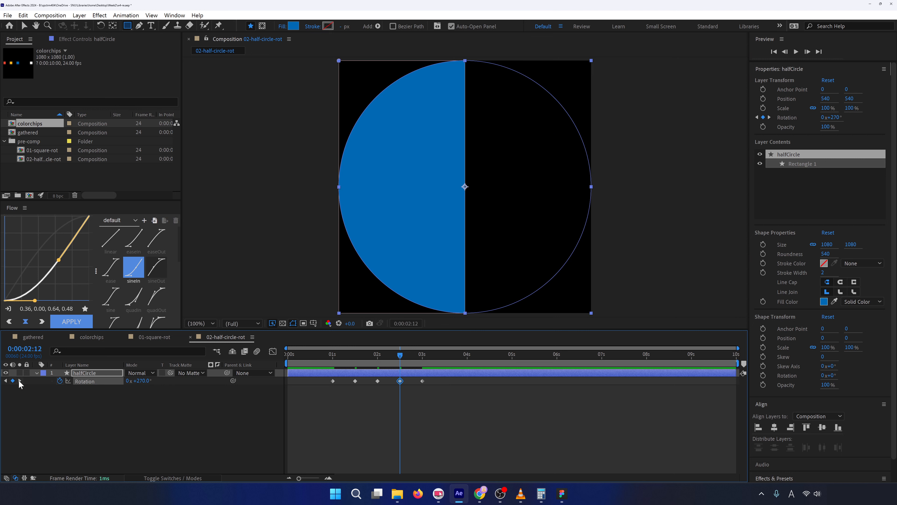
Set the halfCircle's rotation to 360° at the 0:00:03:00 keyframe and deselect the layer.
left_click(19, 381)
left_click(143, 380)
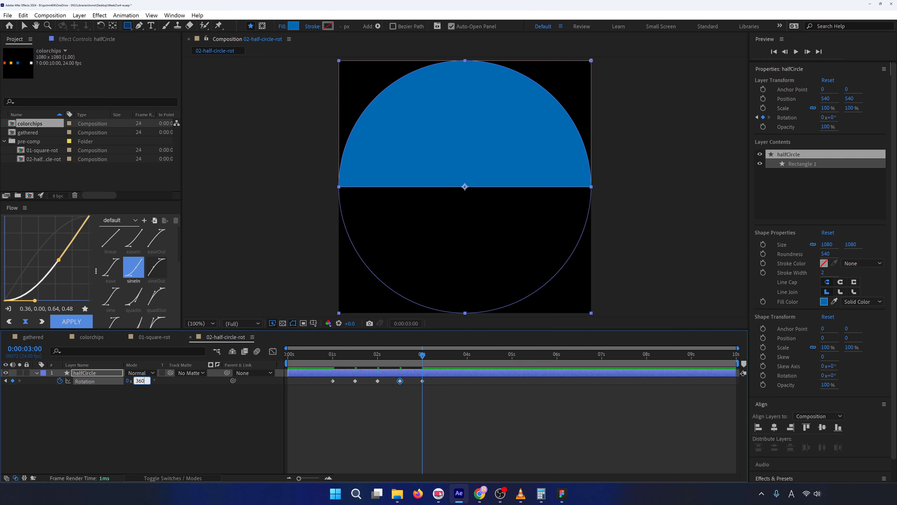
type("360")
key("Return")
left_click(369, 413)
Set the end of the work area at 0:00:02:23, one frame before the last rotation keyframe.
left_click_drag(357, 355, 422, 359)
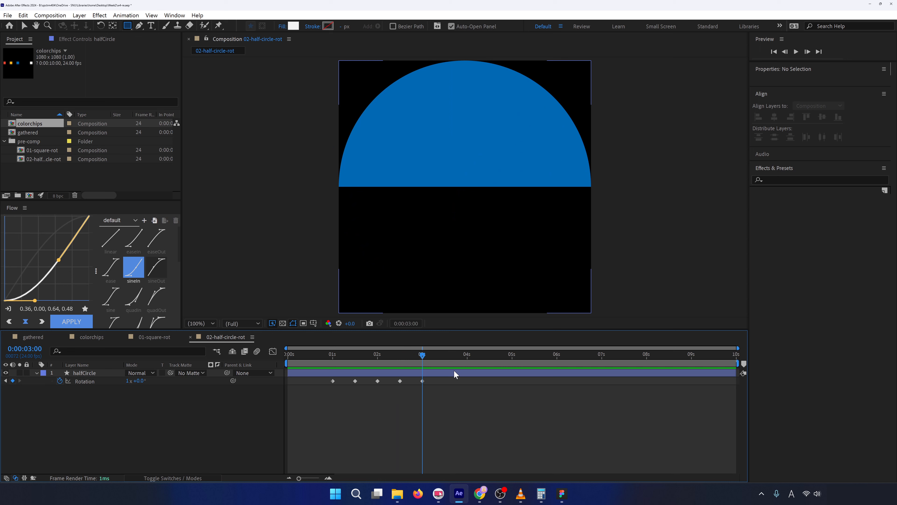
key("ctrl+Left")
key("n")
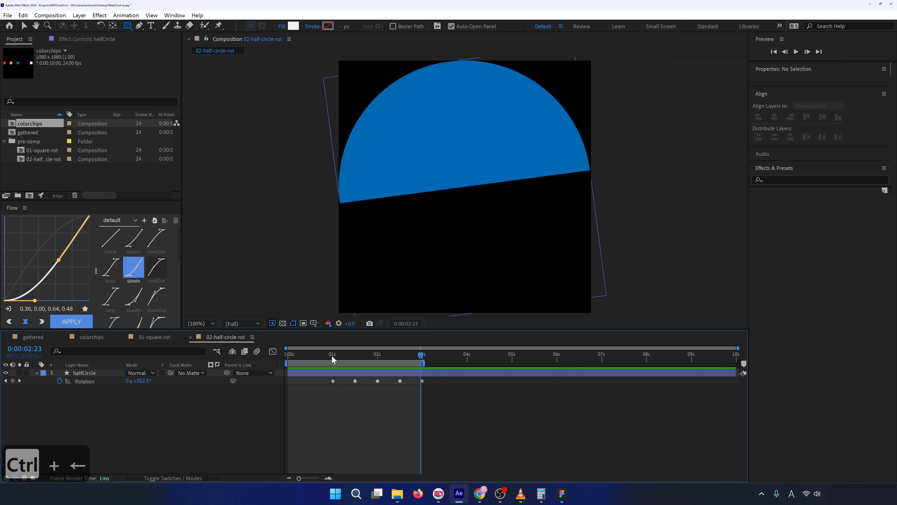
Set the start of the work area at the first rotation keyframe, 0:00:01:00, and preview the rotation within the work area.
left_click_drag(332, 357, 335, 359)
key("ctrl+Left")
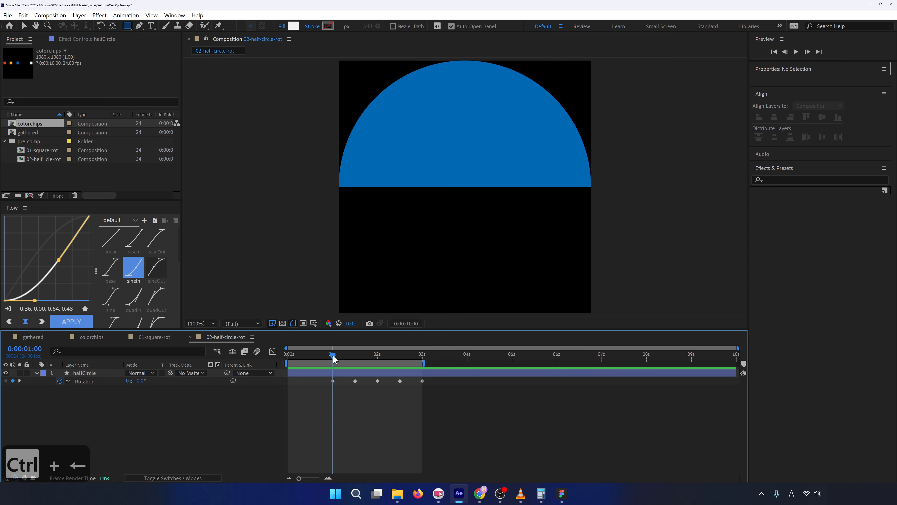
key("b")
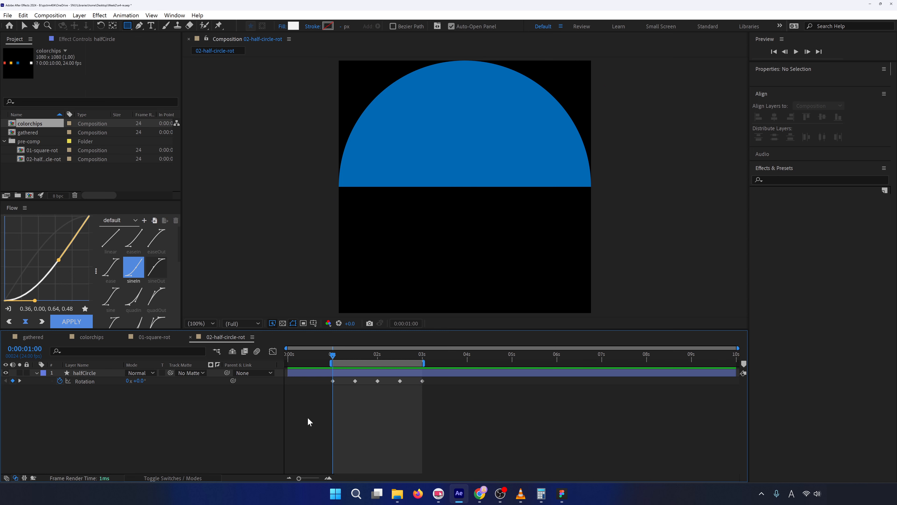
key("space")
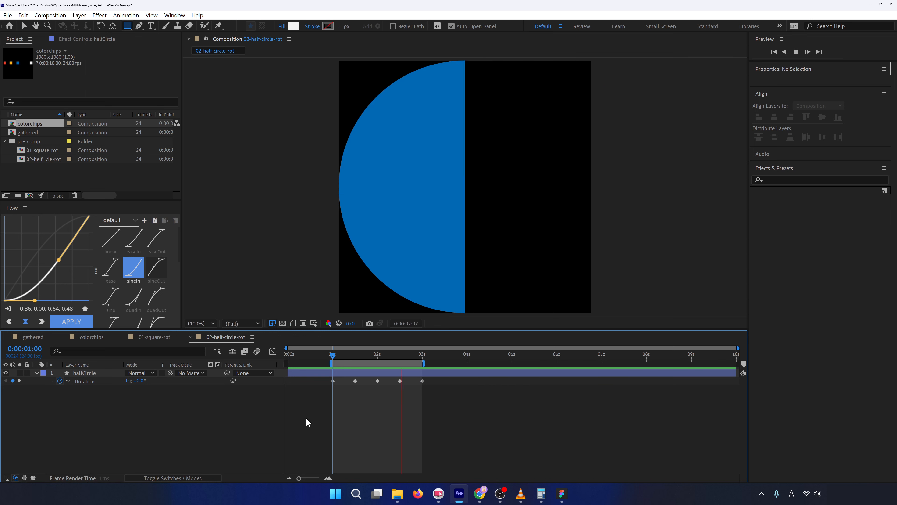
key("space")
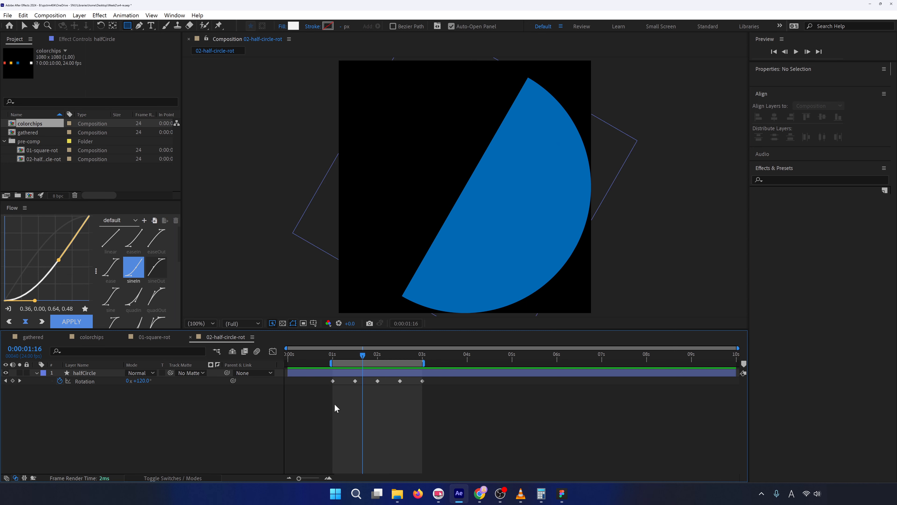
Apply Easy Ease to all of the halfCircle's rotation keyframes in the Graph Editor and deselect the layer.
left_click_drag(332, 392, 447, 379)
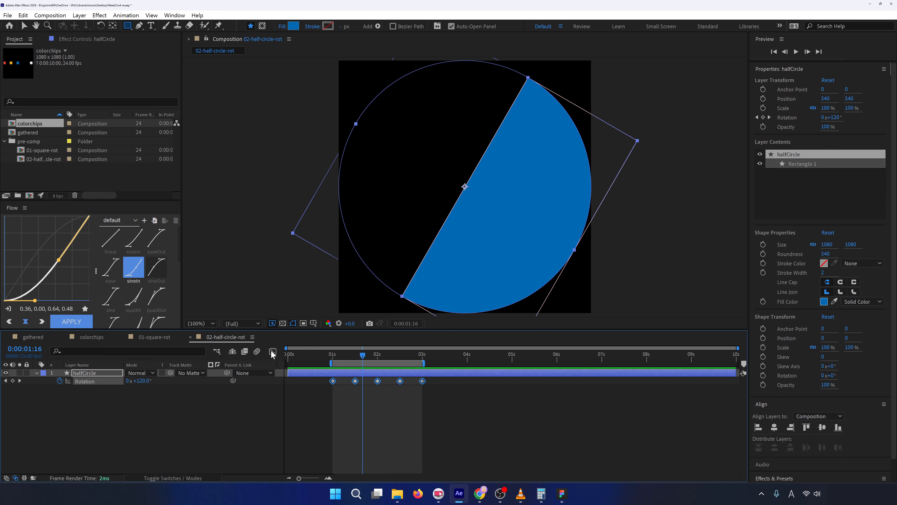
left_click(276, 353)
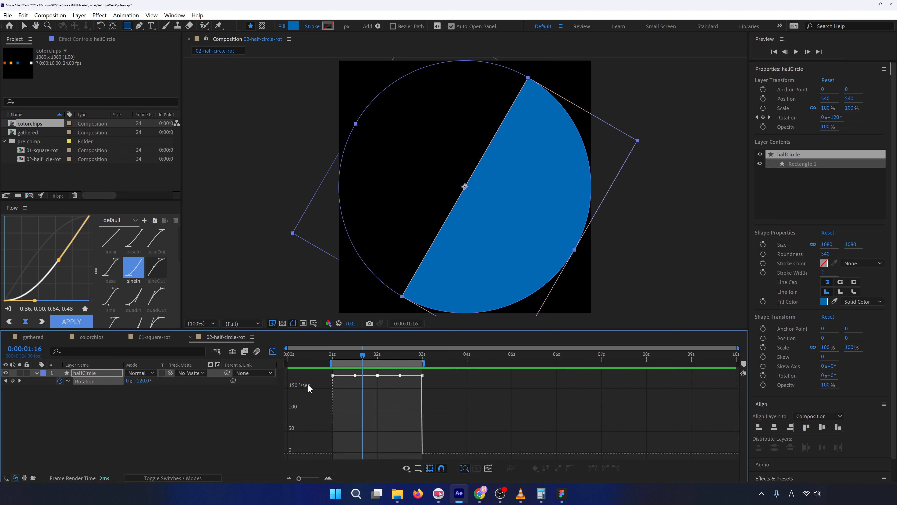
left_click_drag(326, 372, 504, 394)
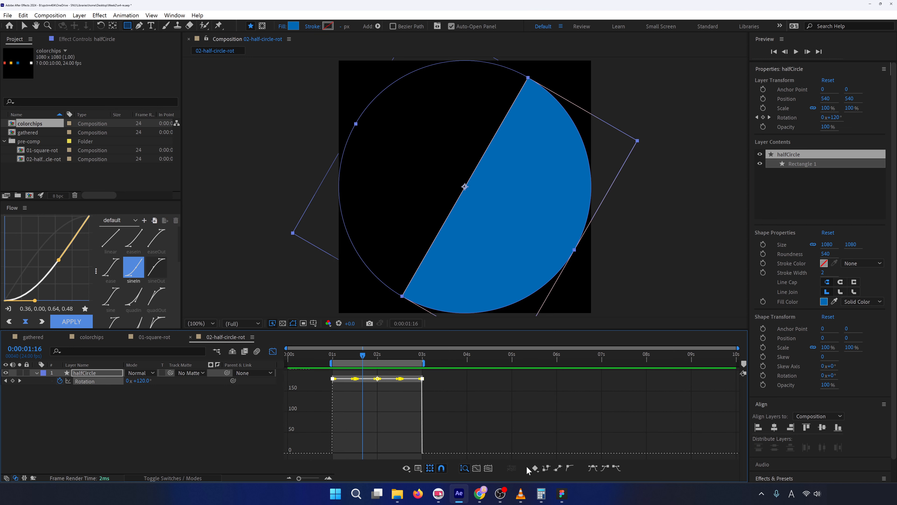
key("F9")
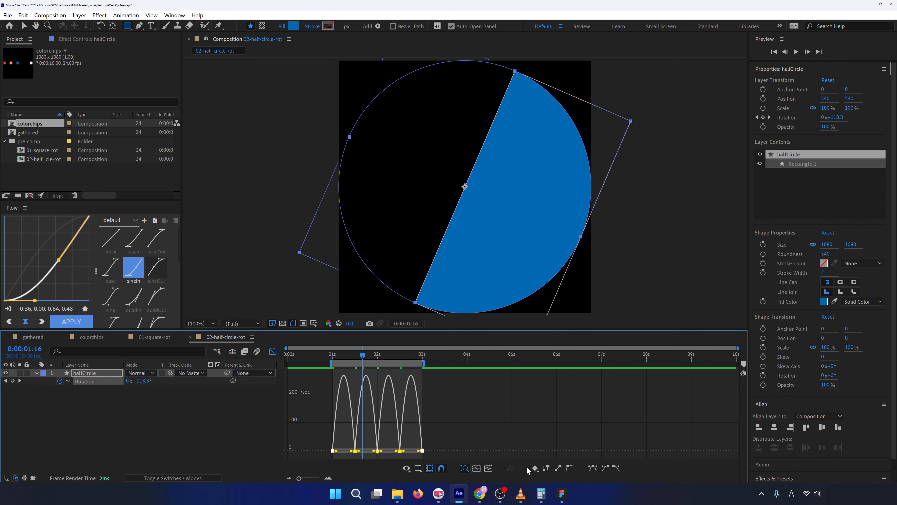
left_click(230, 437)
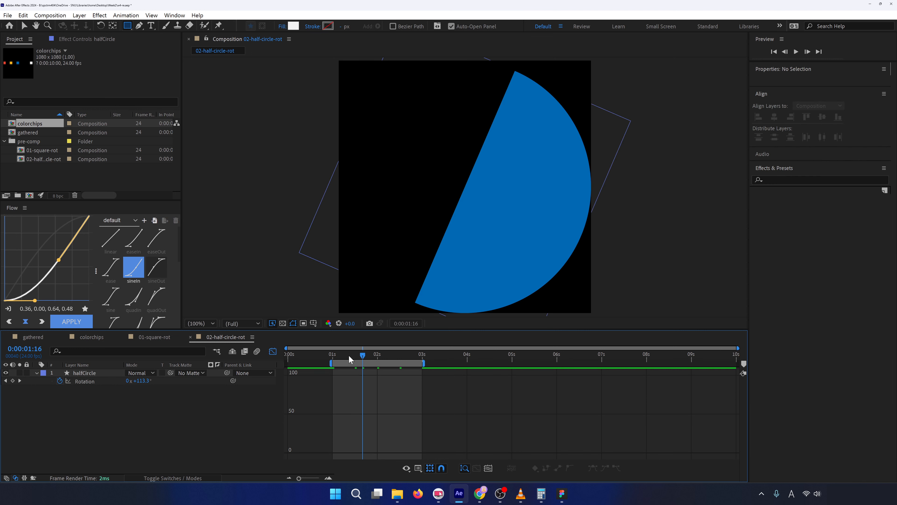
Preview the eased half circle rotation from 0:00:01:01.
left_click_drag(348, 355, 335, 354)
key("space")
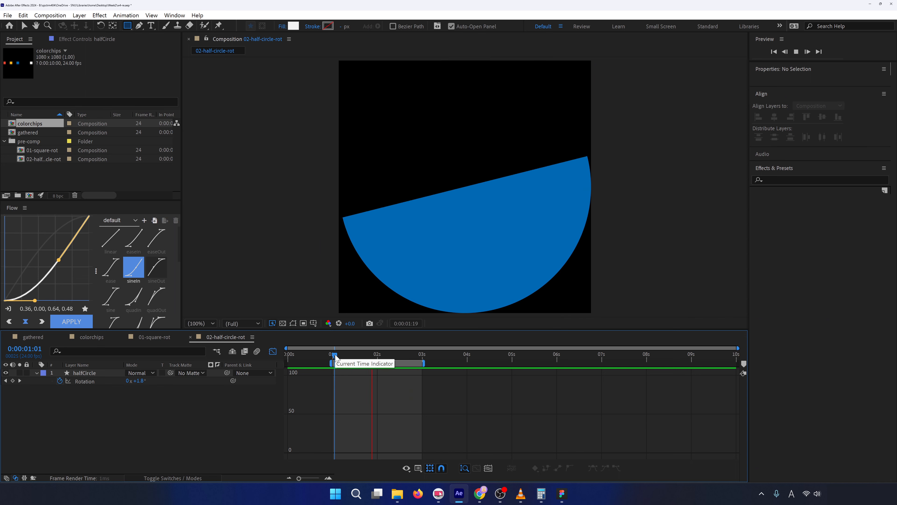
key("space")
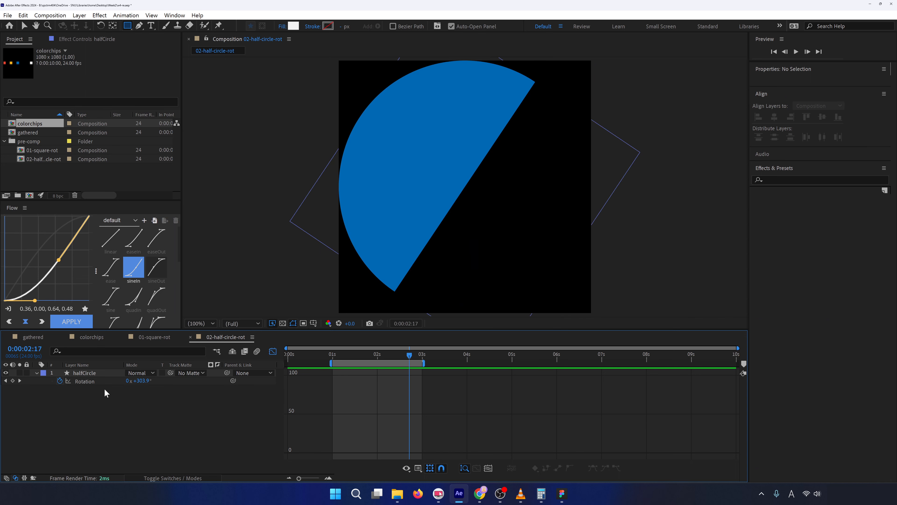
Enlarge the Flow panel and look through its easing presets with the halfCircle's Rotation selected.
left_click(90, 382)
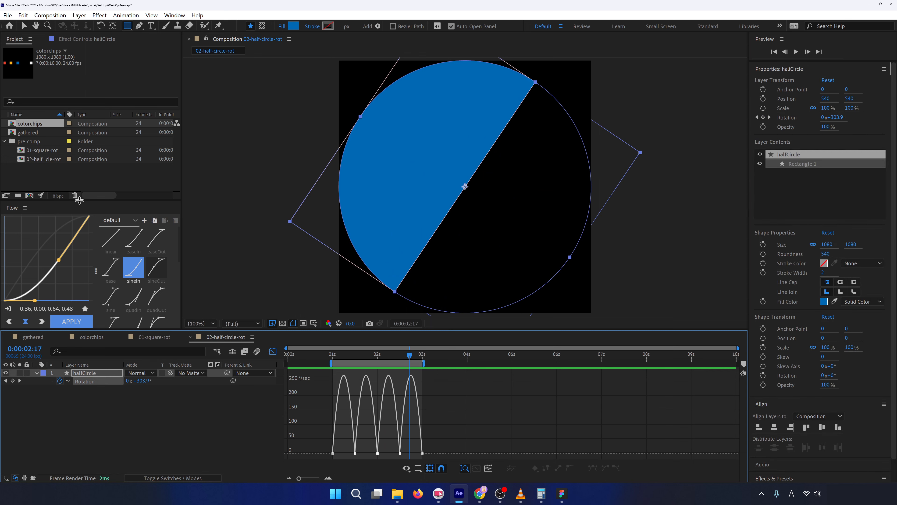
left_click_drag(79, 201, 94, 189)
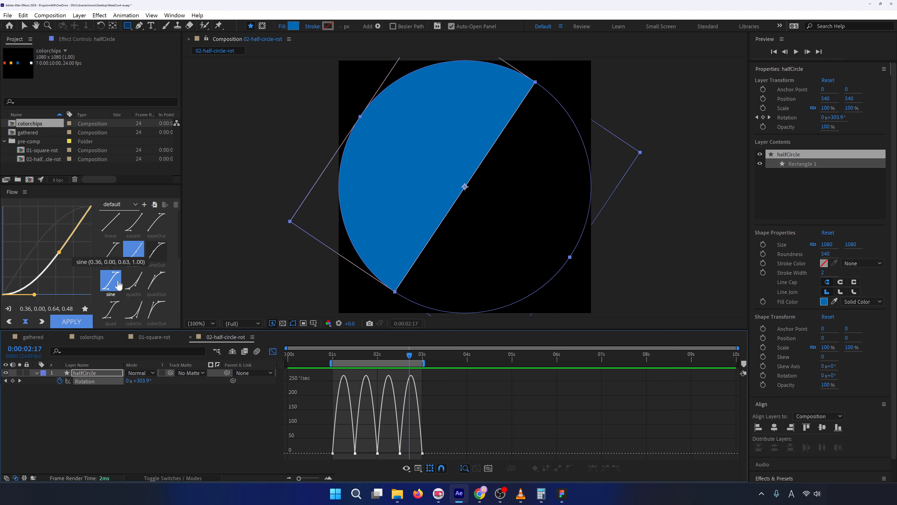
scroll(151, 289, "down", 6)
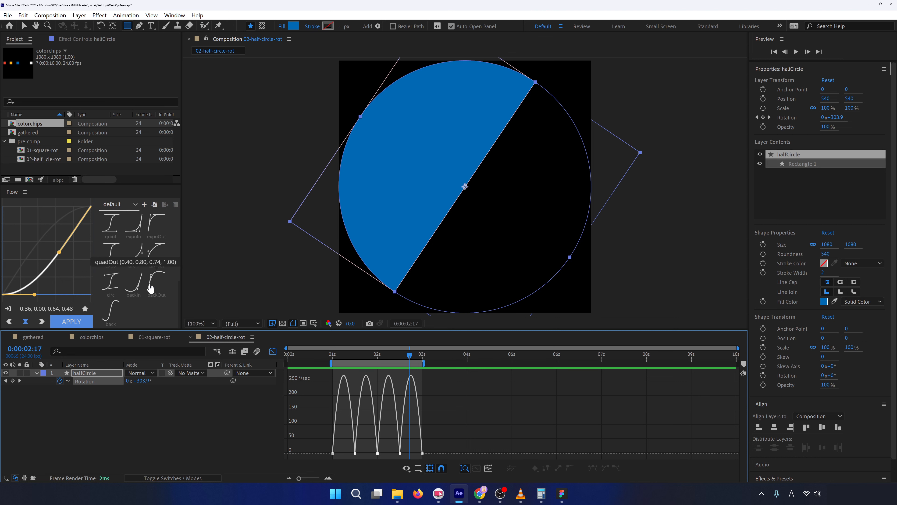
left_click(236, 453)
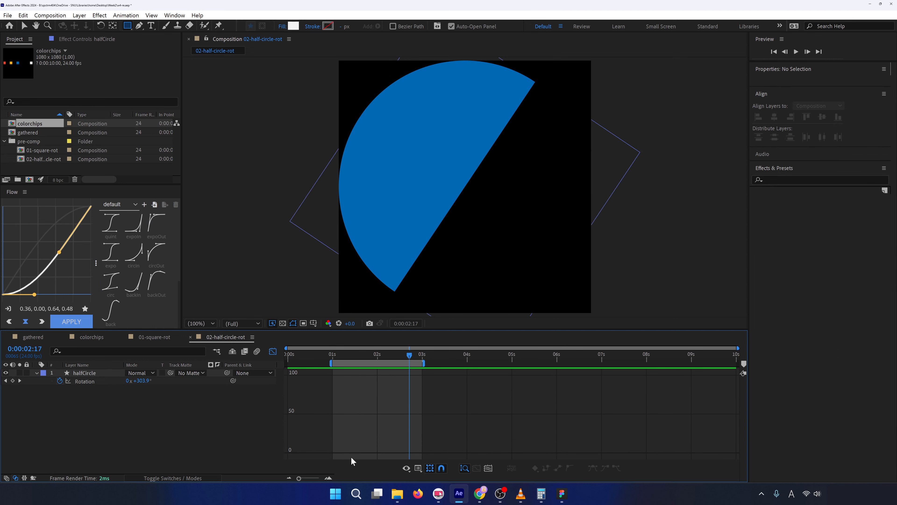
Switch the halfCircle's Rotation graph to the value graph and move the current time to the second keyframe, 0:00:01:12.
left_click(83, 382)
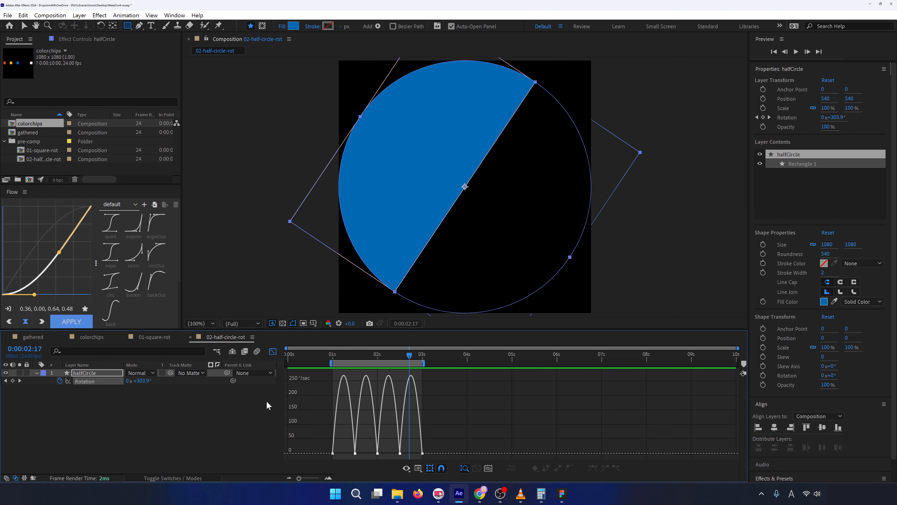
left_click(418, 469)
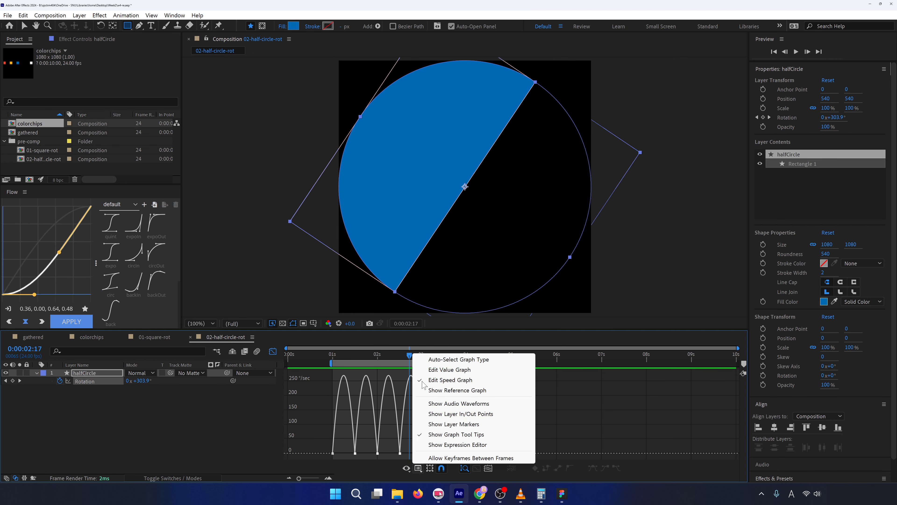
left_click(445, 370)
scroll(355, 446, "up", 3)
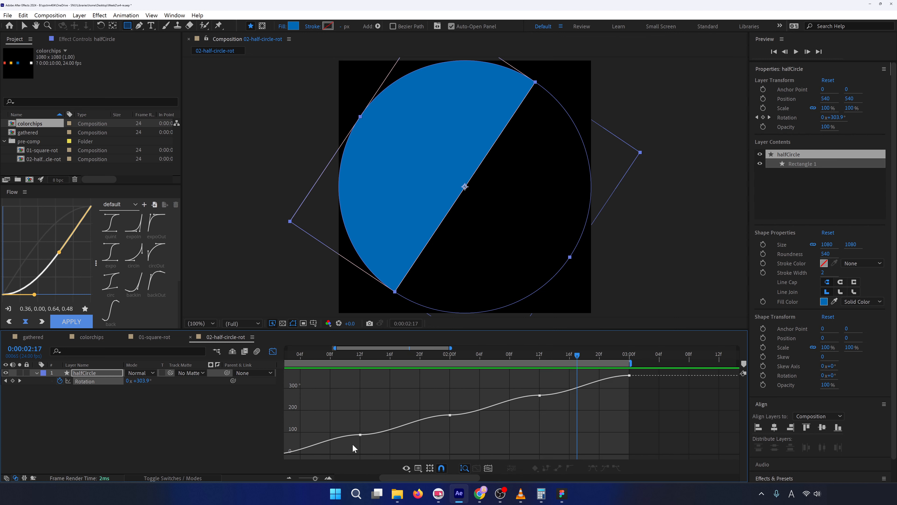
scroll(353, 444, "down", 1)
left_click_drag(315, 356, 356, 362)
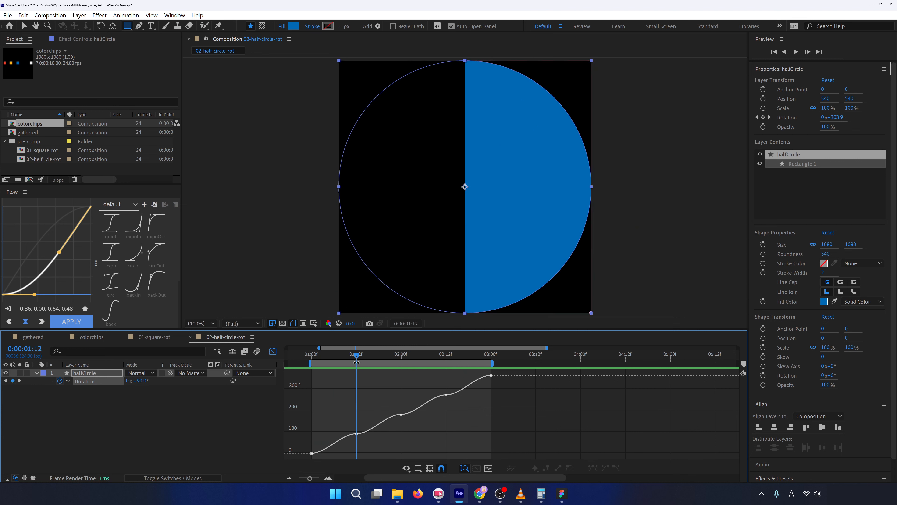
Try reshaping the easing between the first two rotation keyframes with their value-graph handles, and undo the handle changes.
left_click(311, 453)
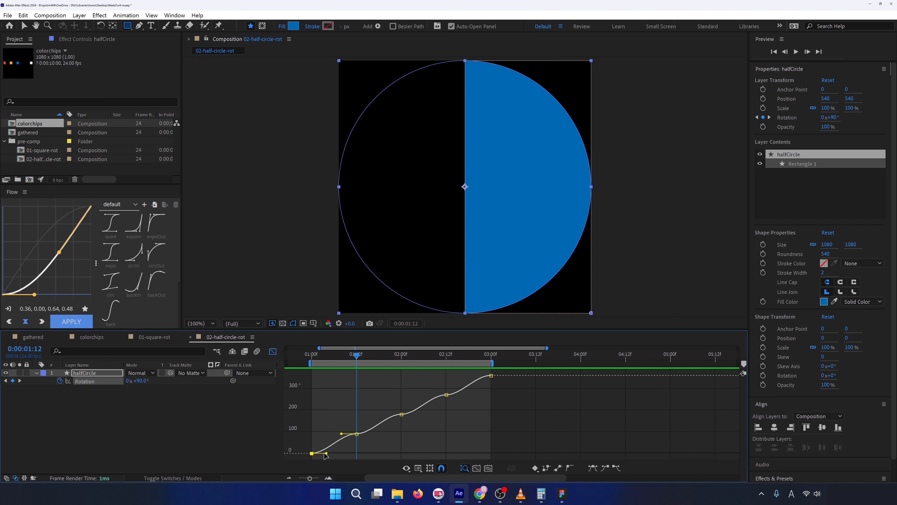
mouse_move(326, 453)
left_mouse_down()
mouse_move(351, 454)
mouse_move(330, 441)
left_mouse_up()
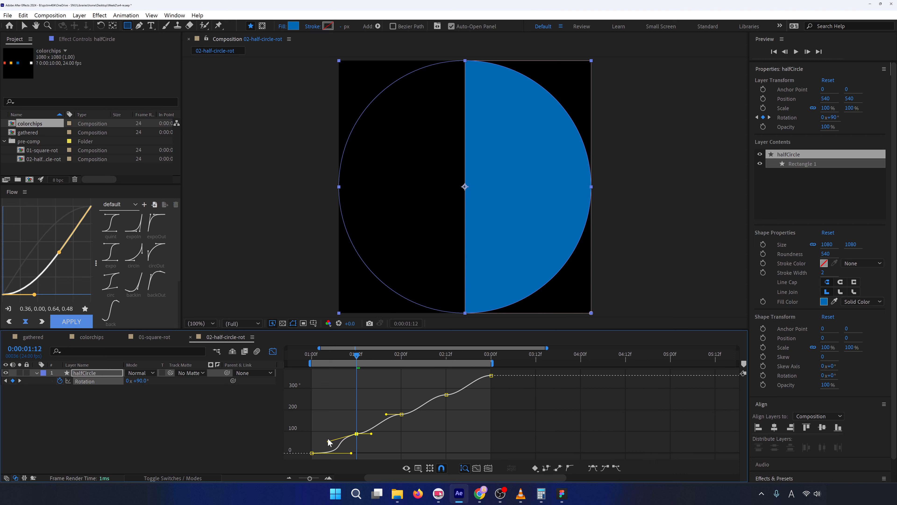
key("ctrl+z")
key("ctrl+z")
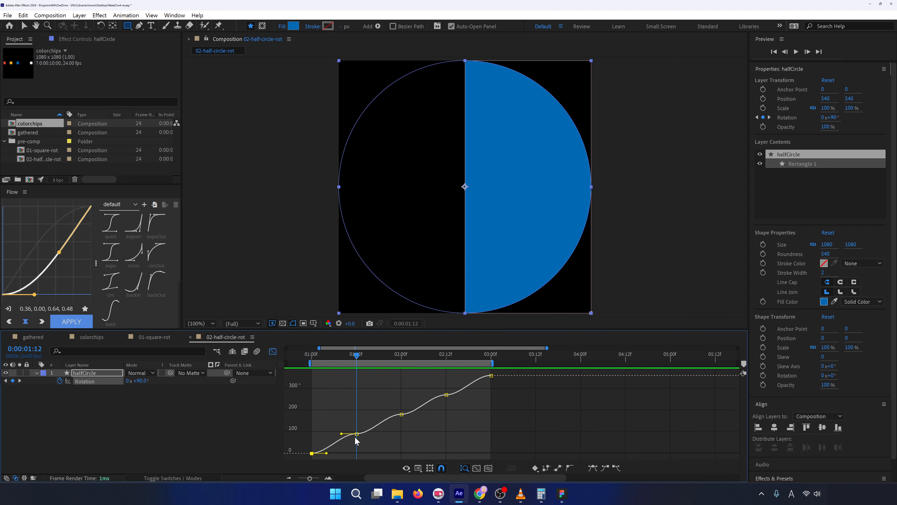
left_click(243, 426)
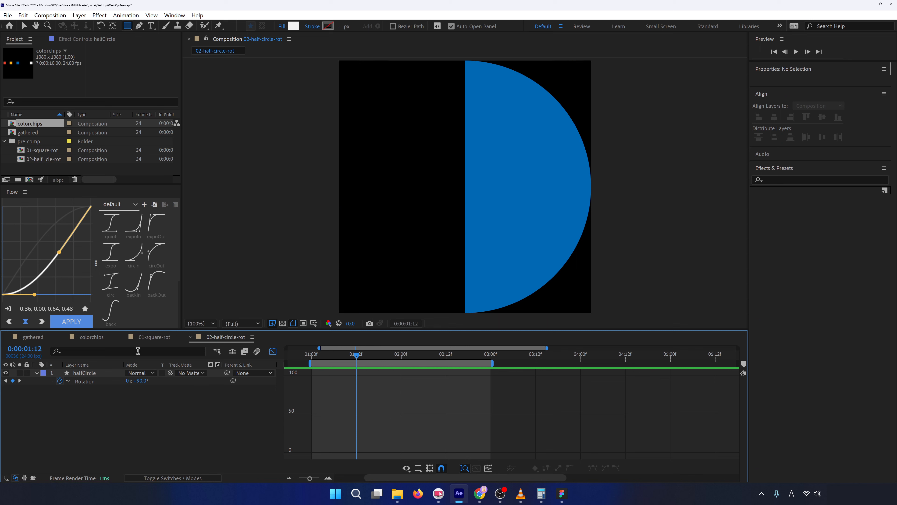
Show the halfCircle's Rotation value curve and select all of its keyframes.
left_click(68, 382)
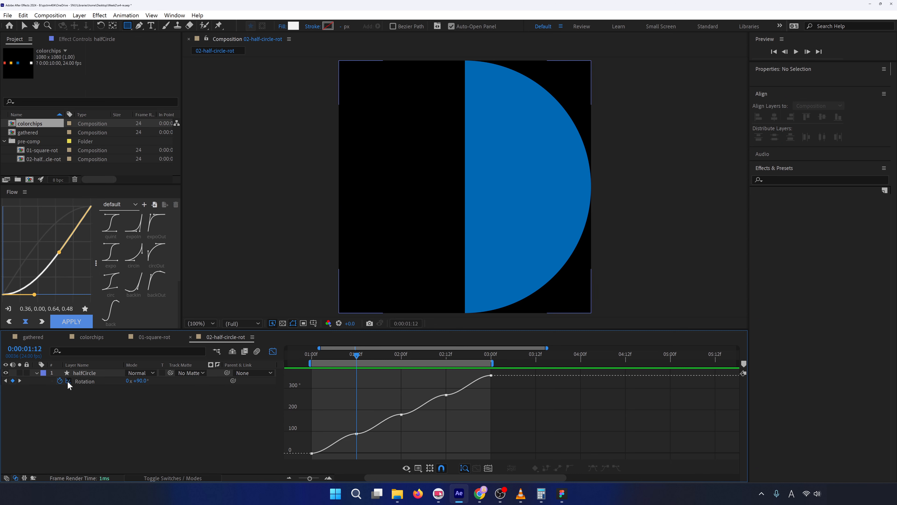
double_click(337, 444)
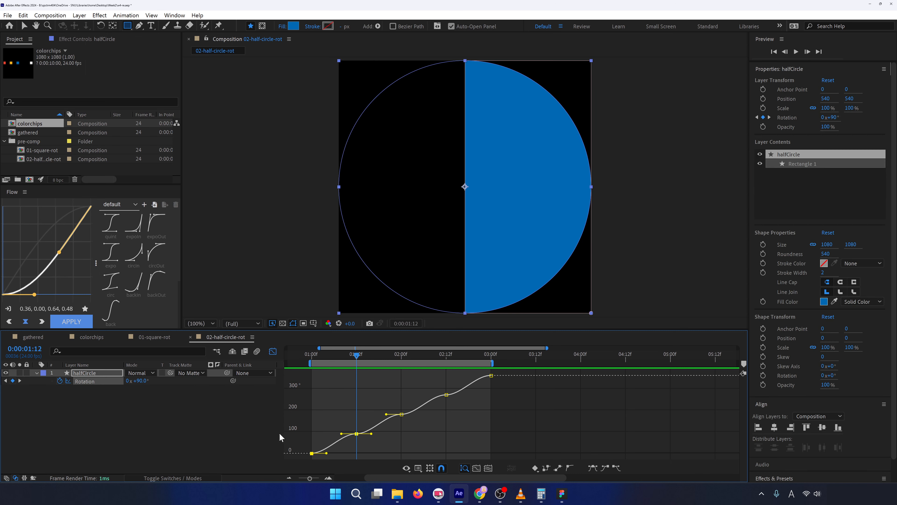
left_click(302, 436)
left_click_drag(310, 456, 516, 369)
Compare several Flow easing presets, including quintOut and cubicOut, and load the quadOut curve.
scroll(134, 262, "up", 5)
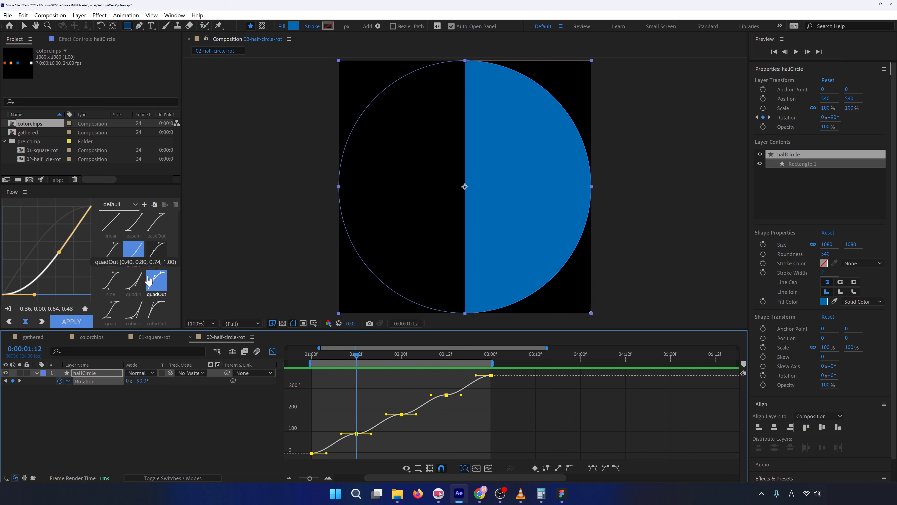
scroll(148, 281, "down", 2)
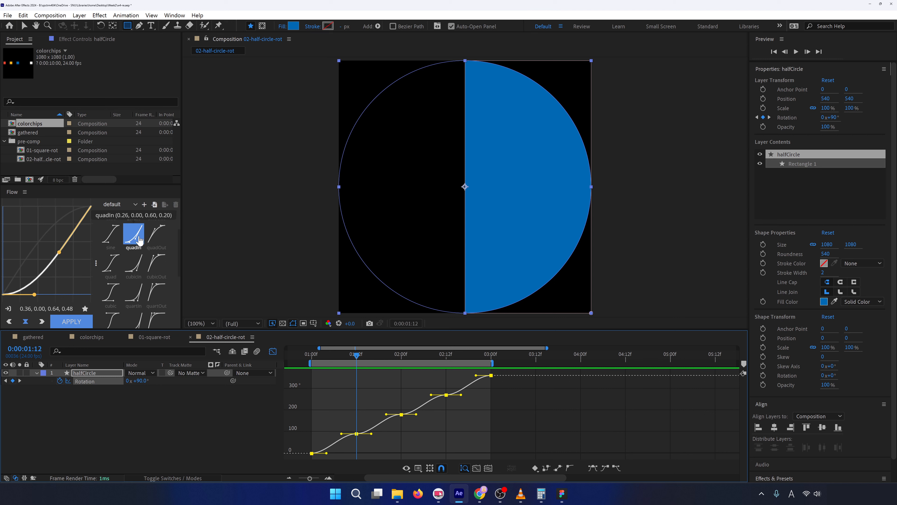
left_click(157, 236)
scroll(157, 237, "up", 2)
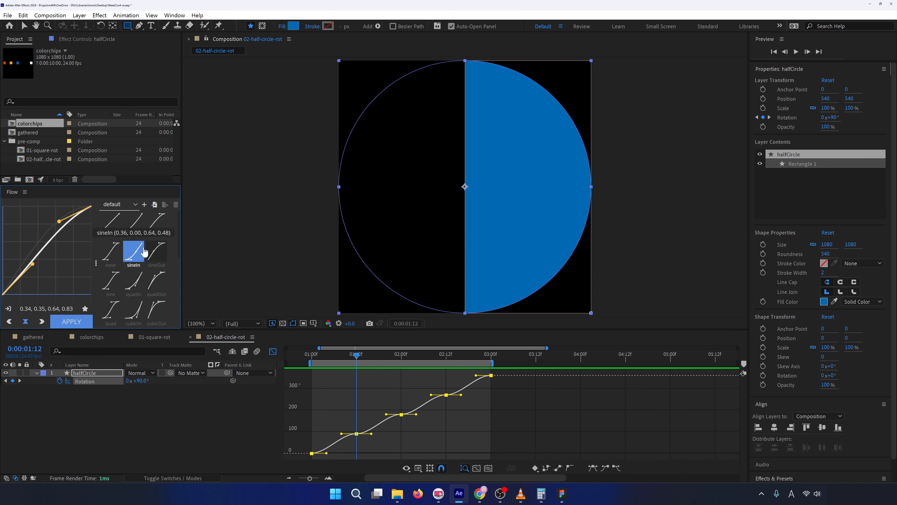
scroll(157, 276, "down", 3)
left_click(157, 281)
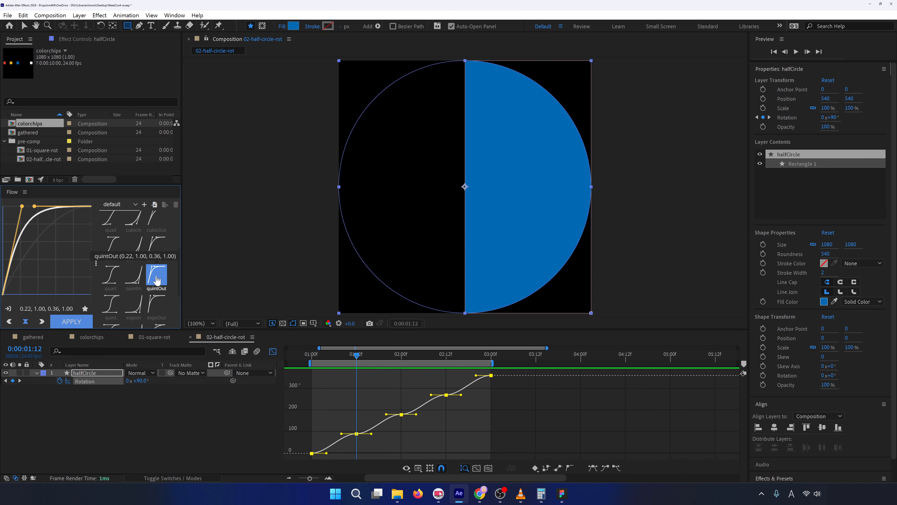
left_click(159, 249)
scroll(160, 248, "up", 1)
left_click(159, 266)
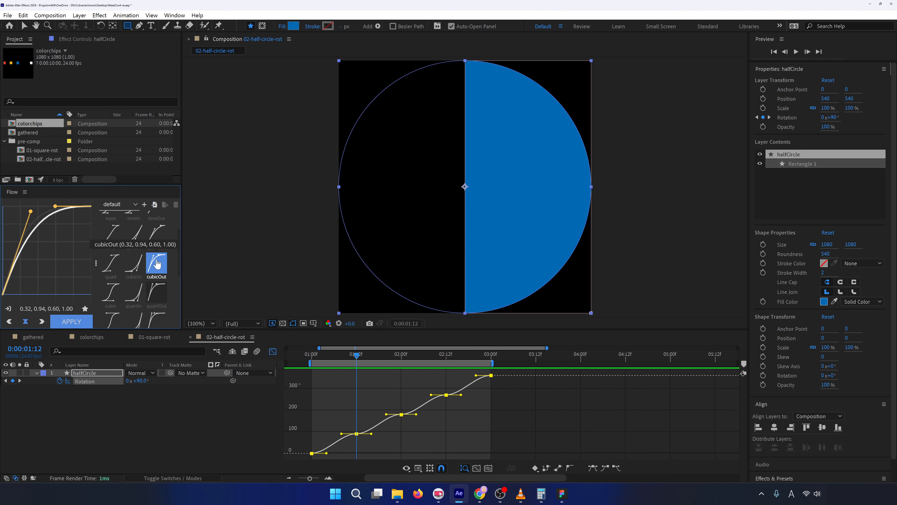
scroll(161, 263, "up", 1)
left_click(160, 261)
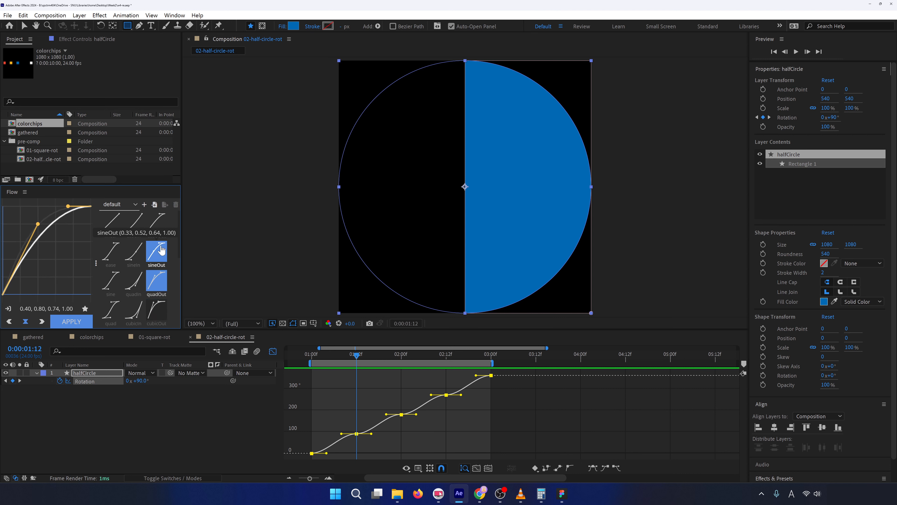
left_click(161, 275)
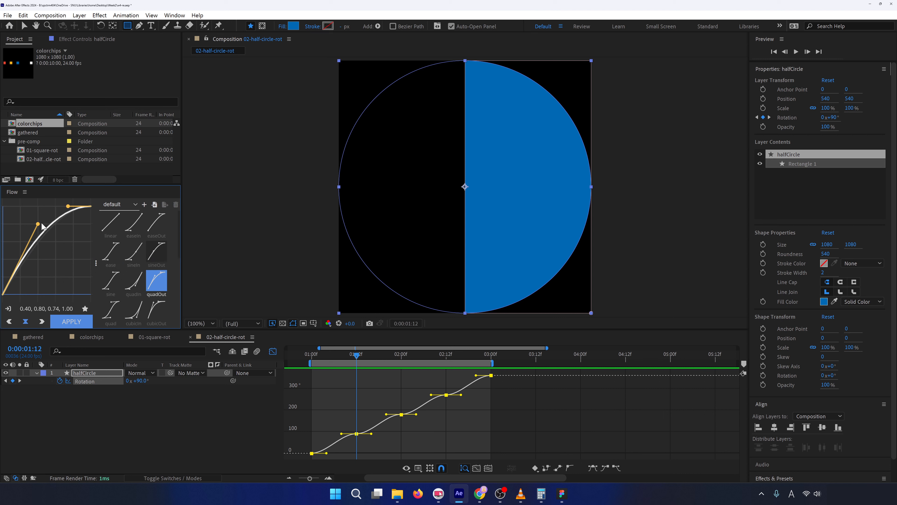
Reshape the Flow easing curve and set its values to 0.6, 1, 0.75, 1.
left_click_drag(39, 224, 59, 211)
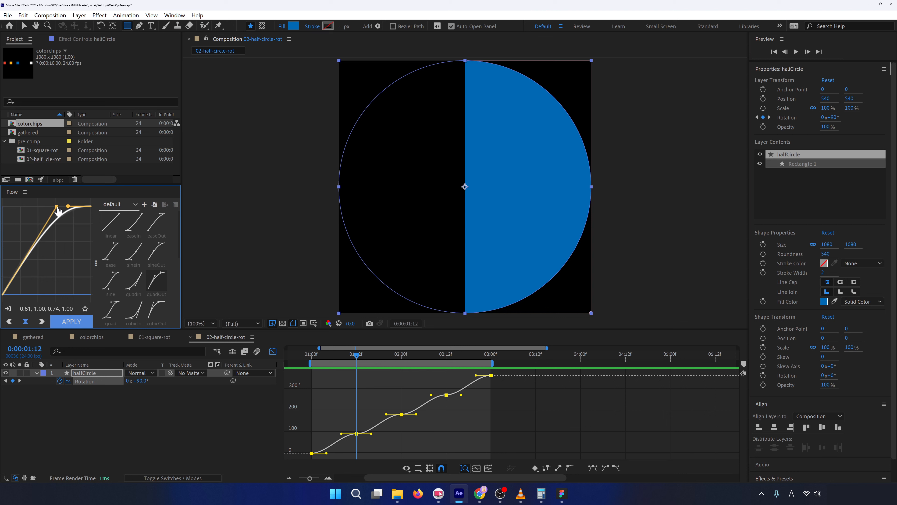
left_click(26, 309)
left_click(25, 310)
left_click(25, 309)
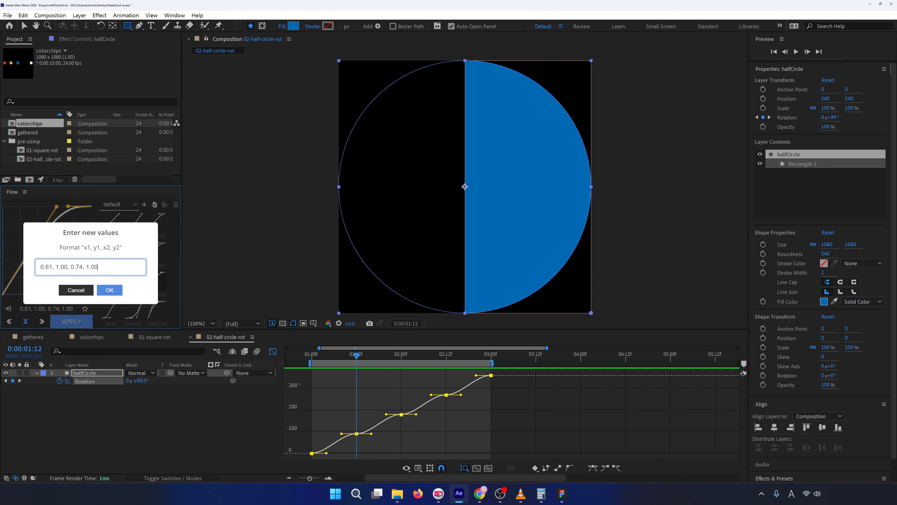
triple_click(61, 267)
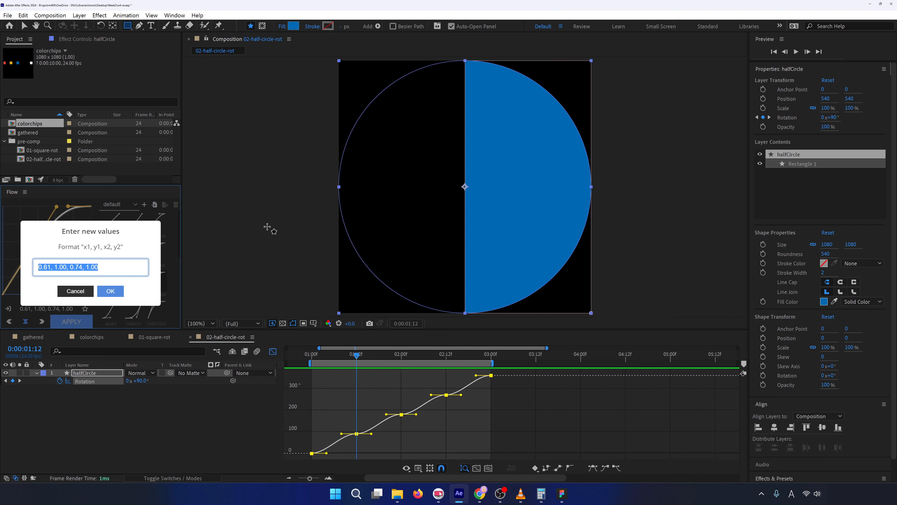
type("0.6")
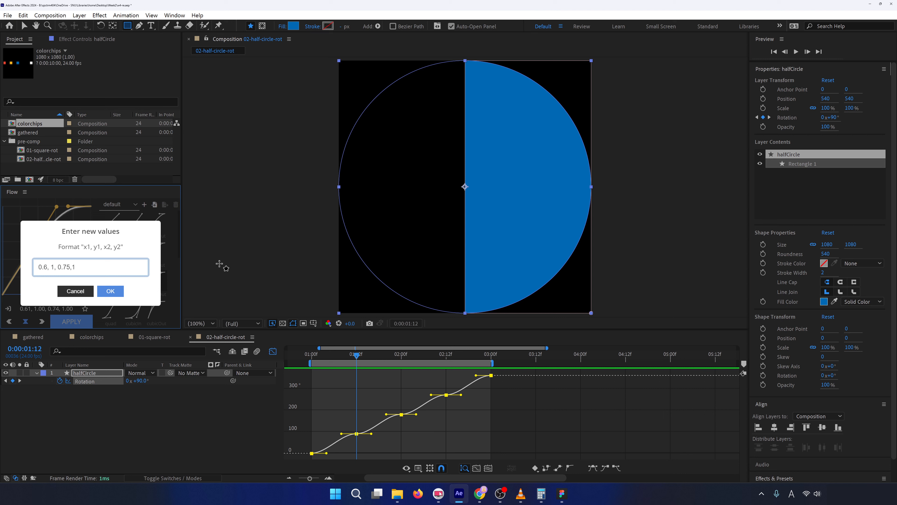
left_click(110, 291)
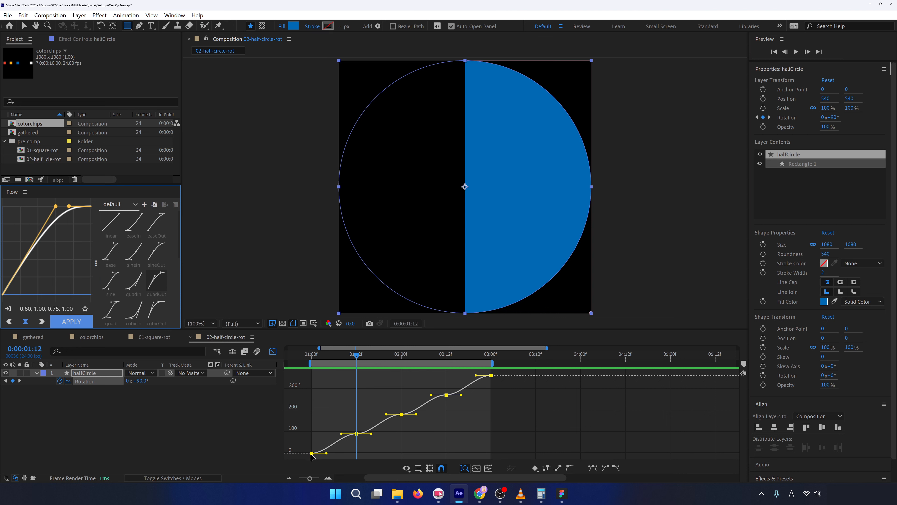
Apply the custom Flow curve to all of the halfCircle's rotation keyframes and preview the animation from 0:00:01:00.
left_click_drag(307, 457, 541, 370)
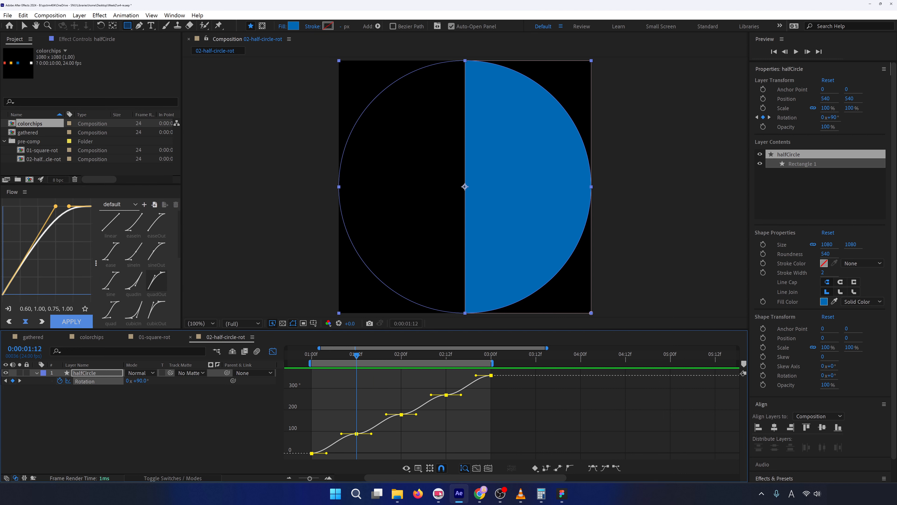
left_click(80, 322)
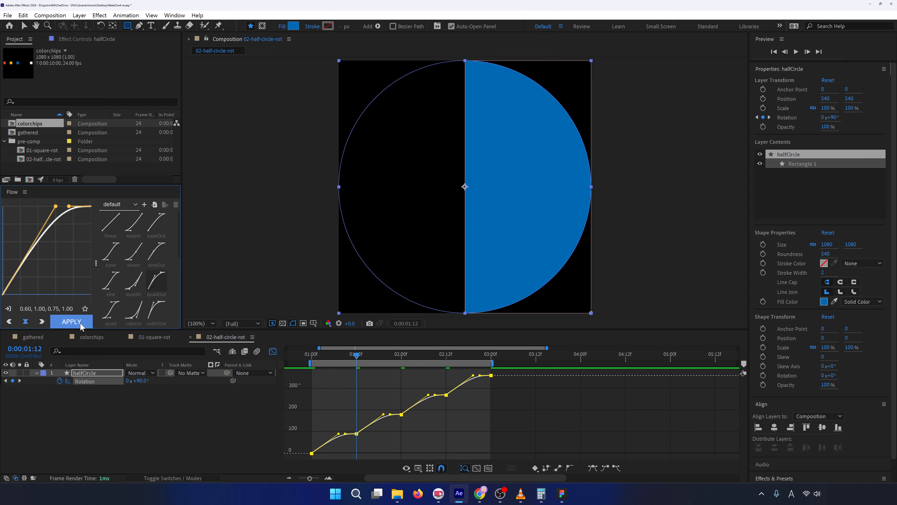
left_click(307, 356)
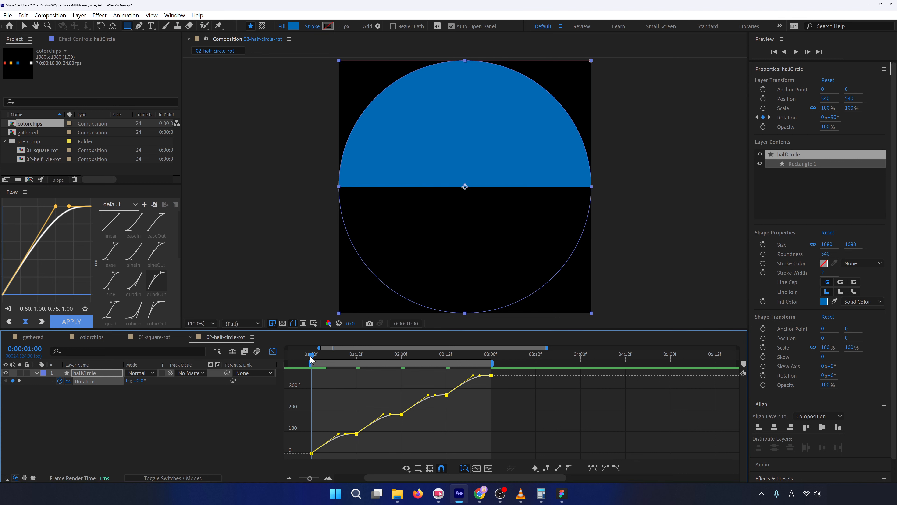
key("space")
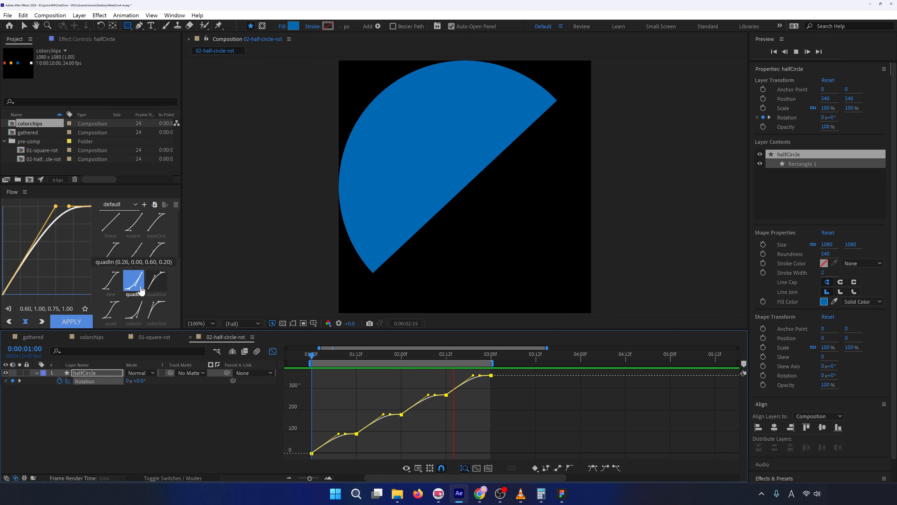
Try the quadOut and cubicOut Flow presets on the halfCircle's rotation keyframes during playback.
left_click(158, 284)
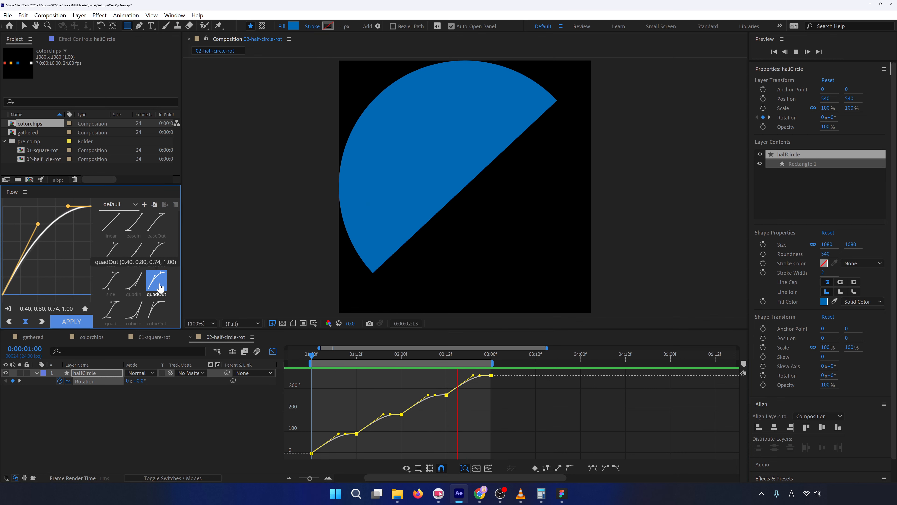
left_click(63, 320)
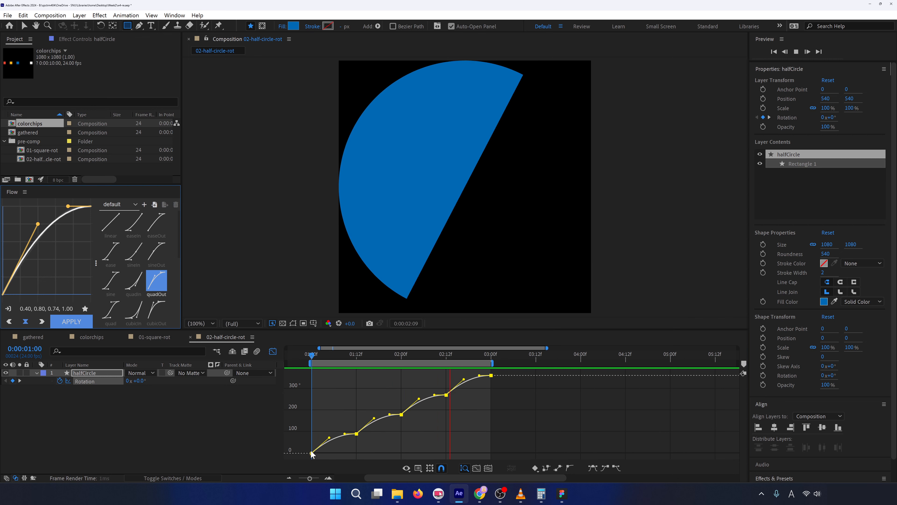
scroll(134, 265, "down", 2)
left_click(157, 263)
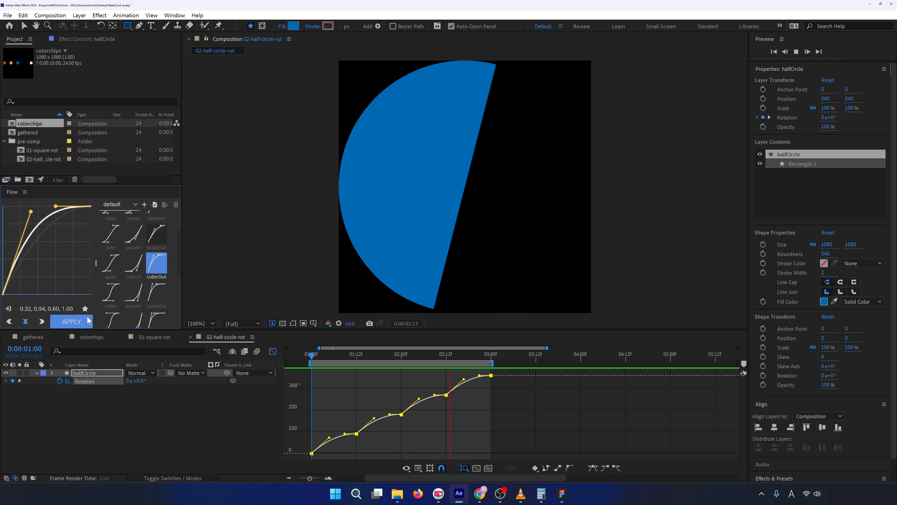
left_click(68, 324)
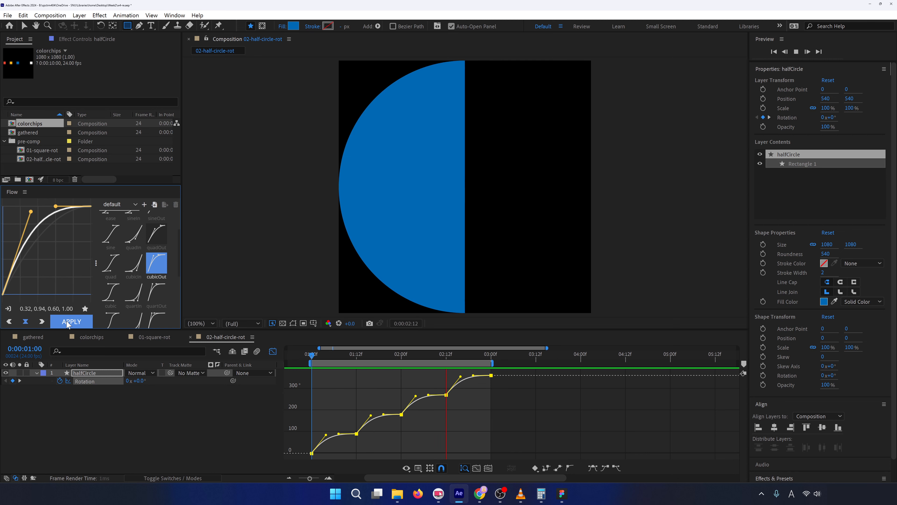
Apply the quartOut Flow preset to all of the halfCircle's rotation keyframes, and deselect the layer.
left_click(160, 296)
left_click(80, 321)
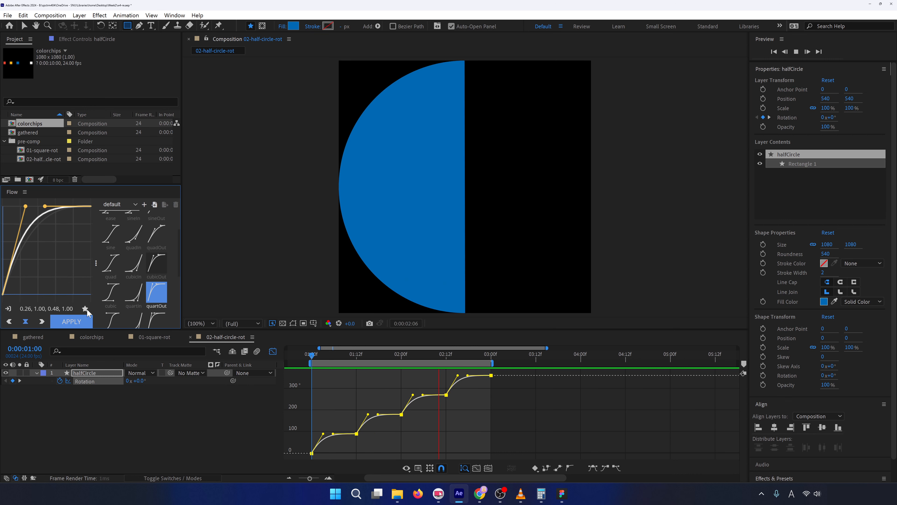
left_click(144, 419)
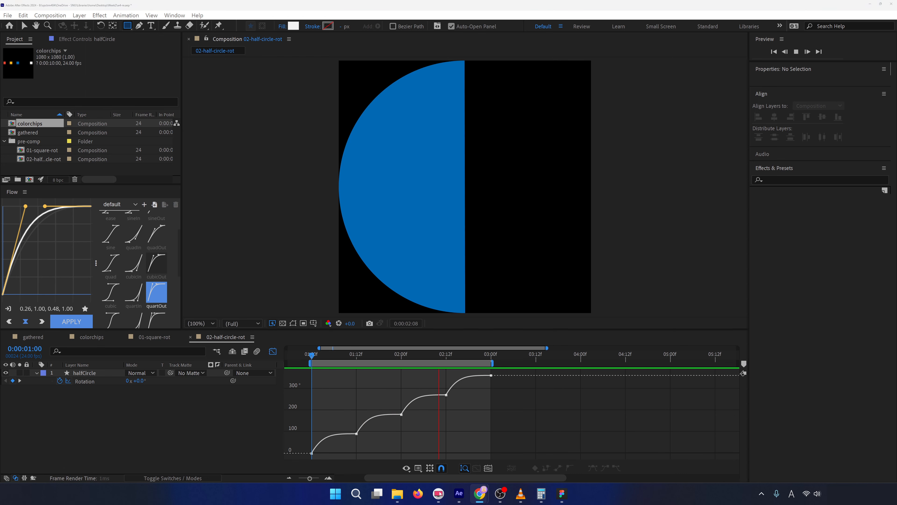
Switch to the easings.net cheat sheet in Chrome, examine the easeInExpo function, and return to the overview.
left_click_drag(495, 0, 495, 1)
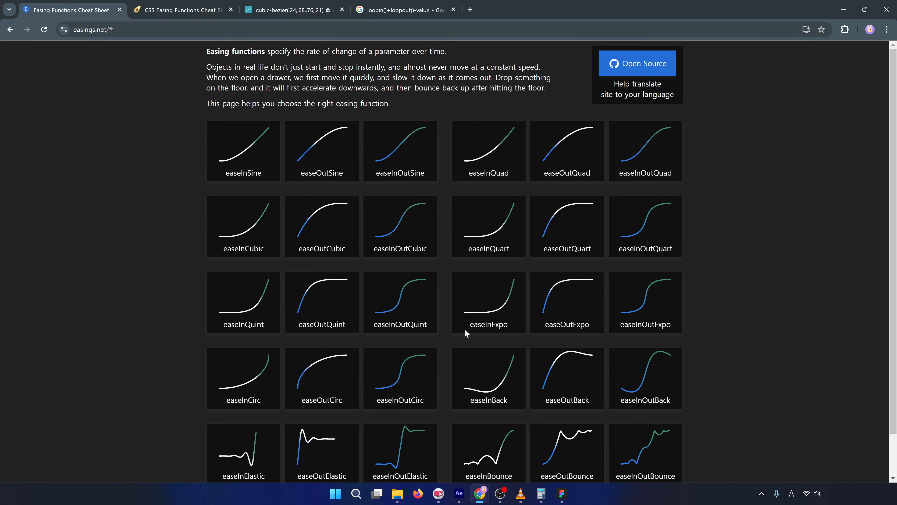
scroll(119, 264, "down", 2)
scroll(120, 264, "up", 2)
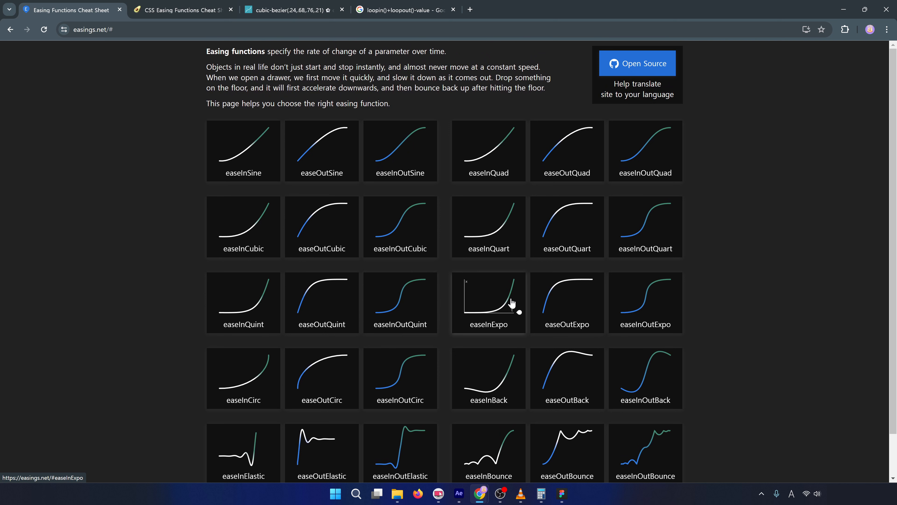
left_click(496, 299)
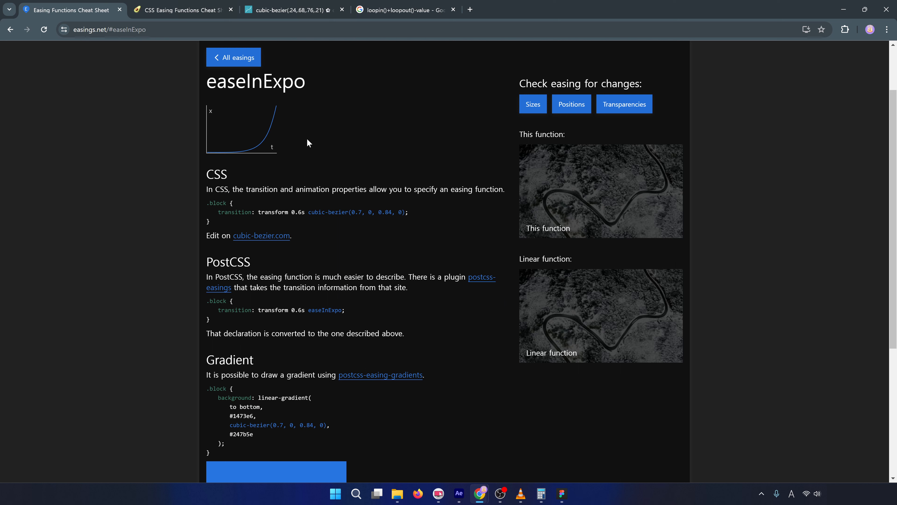
left_click(10, 29)
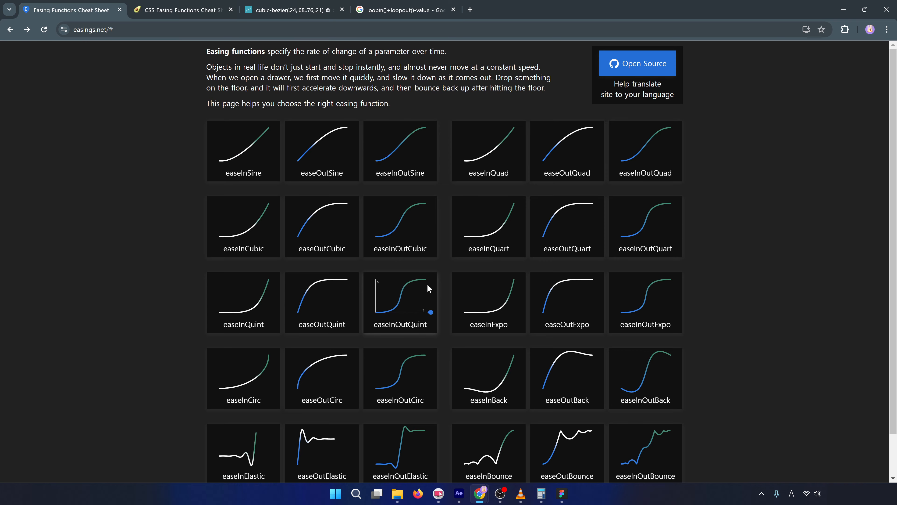
Browse the remaining easing functions, examine the easeInElastic page, and return to the overview.
scroll(424, 283, "down", 1)
scroll(364, 259, "up", 1)
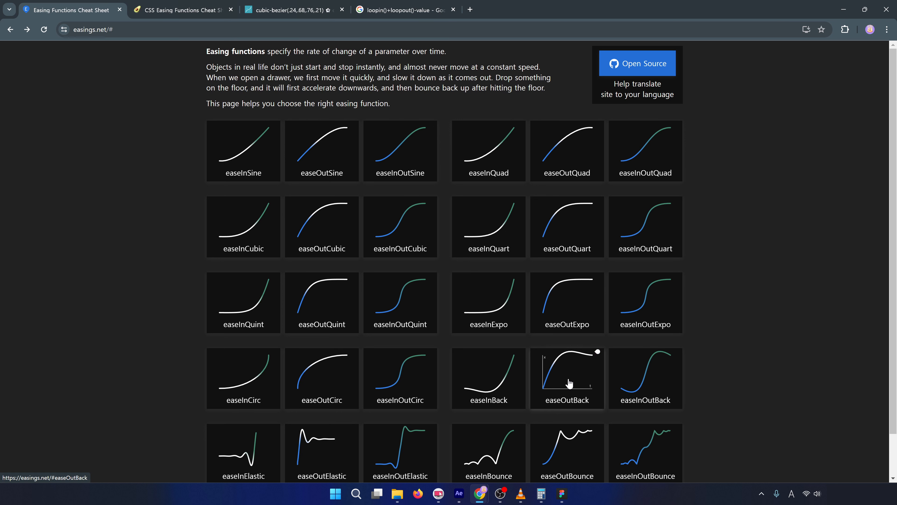
scroll(344, 345, "down", 1)
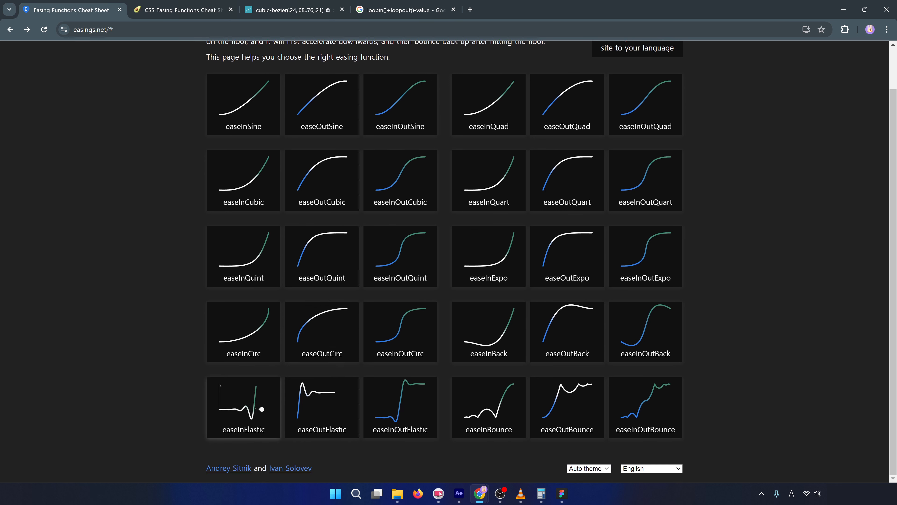
left_click(243, 410)
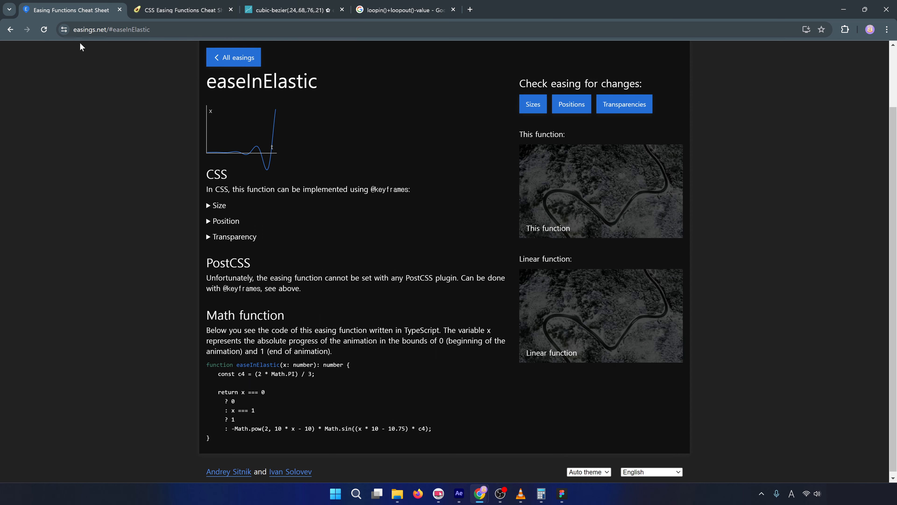
left_click(14, 34)
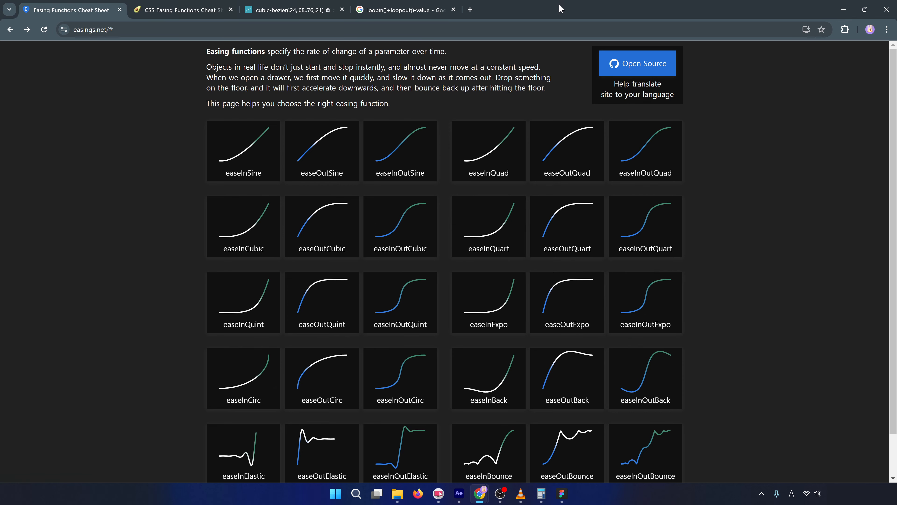
left_click_drag(560, 7, 509, 0)
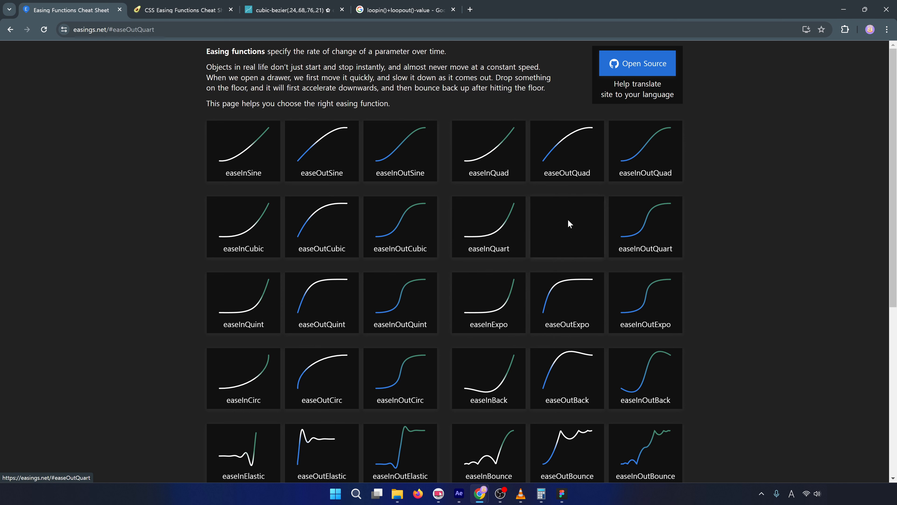
Open the easeOutQuart page and place the browser beside After Effects to compare its cubic-bezier values with the Flow curve.
left_click(568, 220)
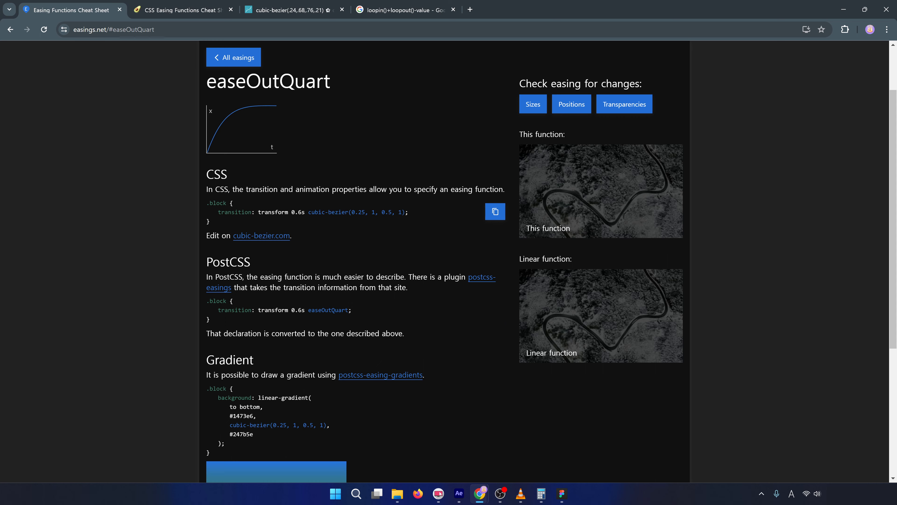
left_click_drag(622, 12, 699, 31)
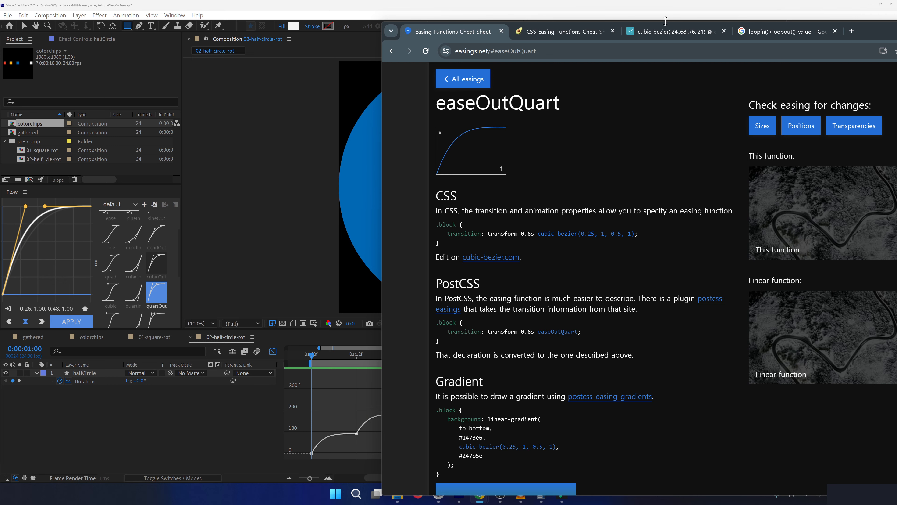
left_click_drag(865, 31, 552, 1)
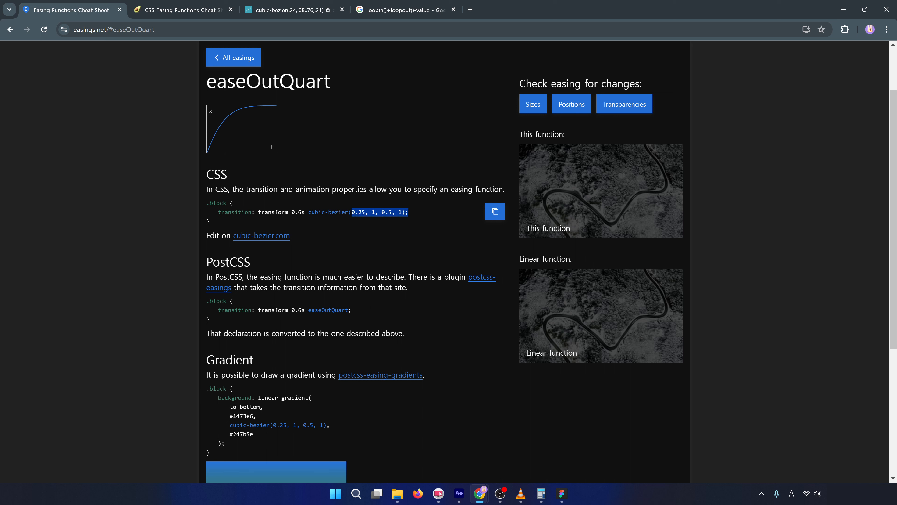
double_click(567, 7)
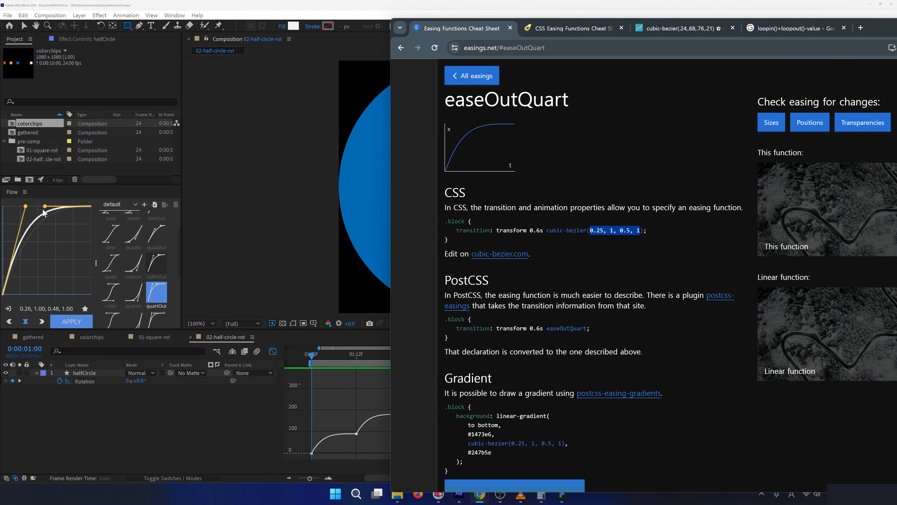
Return to After Effects, select the first rotation segment, stop the preview, and move the current time to 0:00:01:05.
left_click(312, 442)
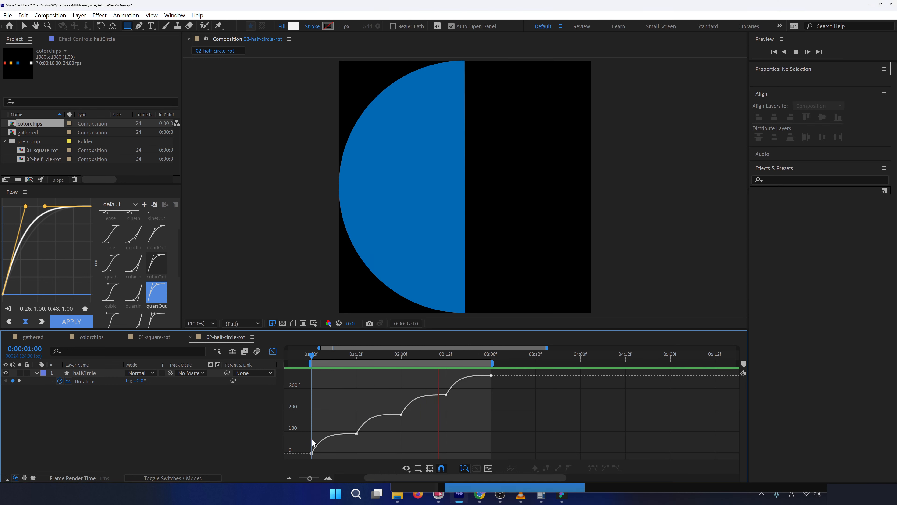
left_click(315, 448)
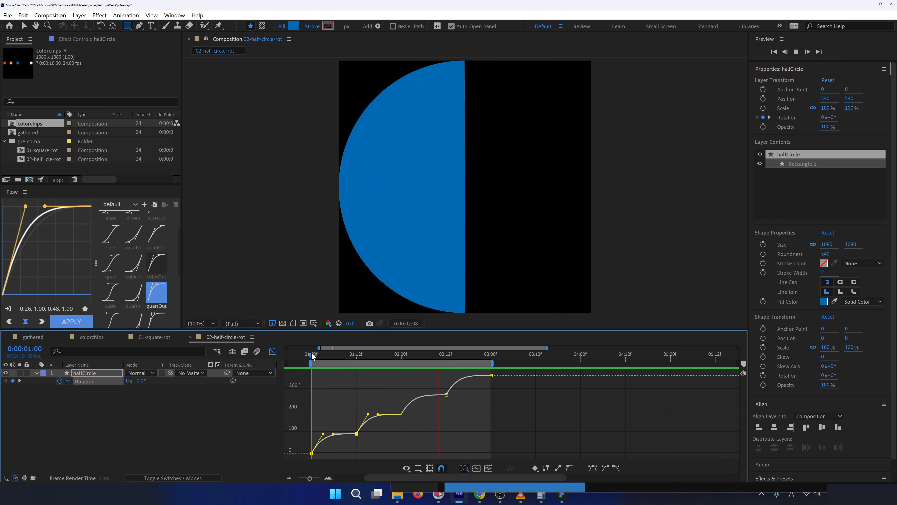
key("space")
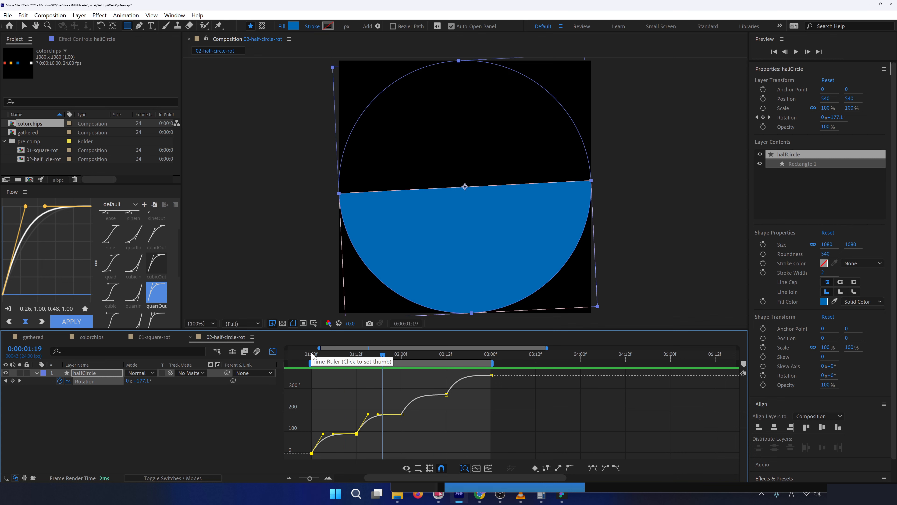
mouse_move(312, 355)
left_mouse_down()
mouse_move(395, 355)
mouse_move(329, 358)
left_mouse_up()
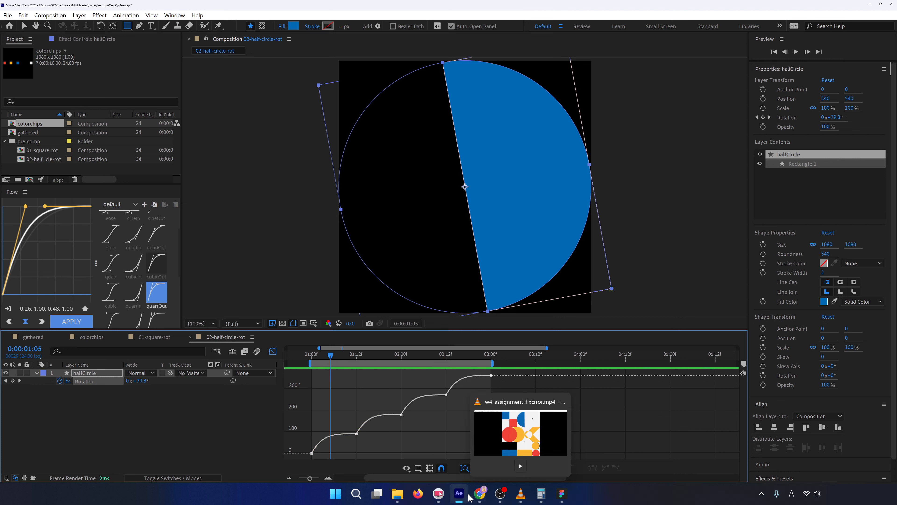
Switch to Chrome again to review easeOutQuart's cubic-bezier values full screen, and minimize the browser.
mouse_move(479, 496)
left_click(529, 448)
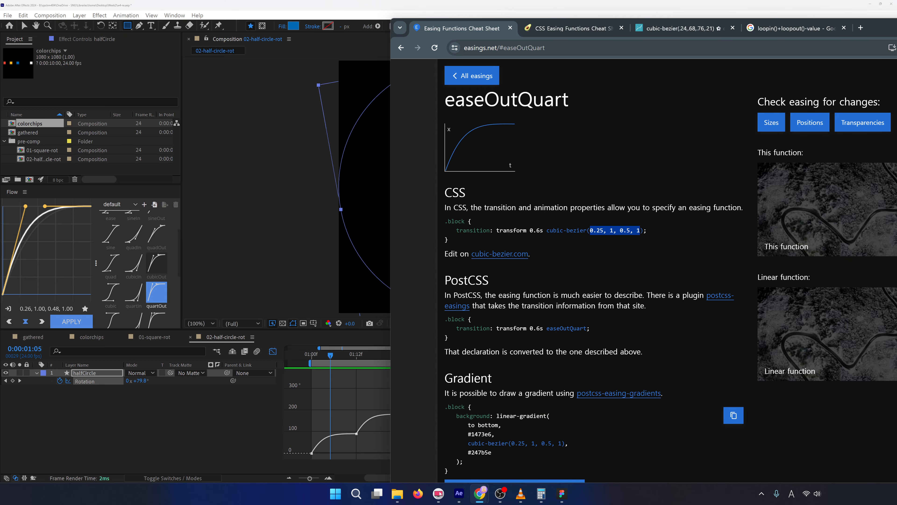
left_click_drag(877, 28, 470, 0)
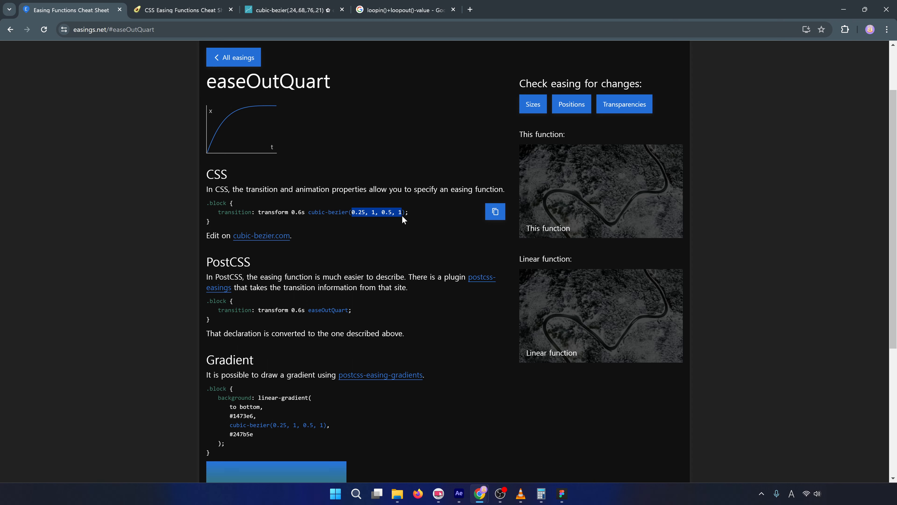
left_click(849, 14)
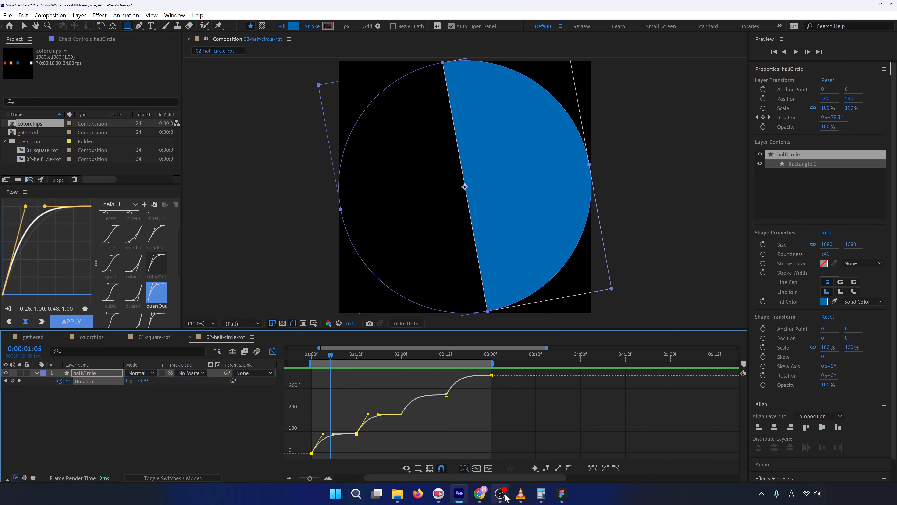
Switch to Chrome, look through the CSS Easing Functions Cheat Sheet article, and close its page.
mouse_move(480, 499)
left_click(530, 447)
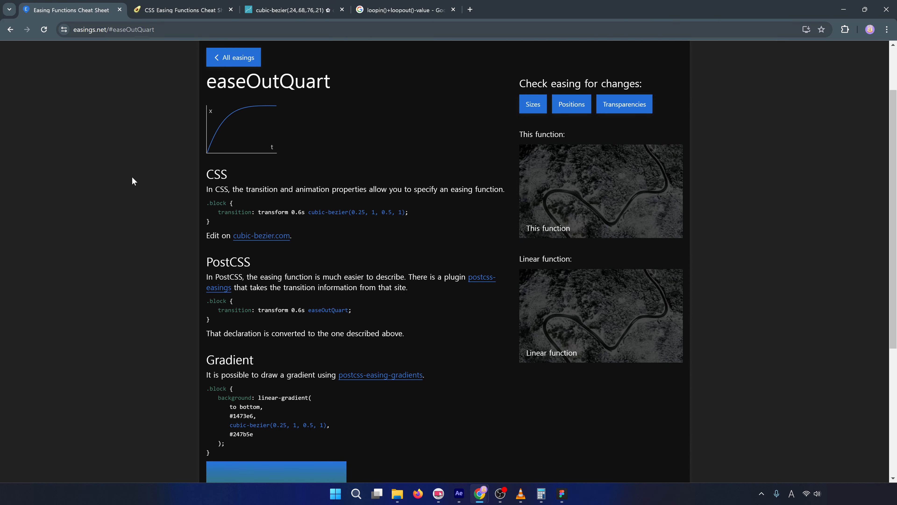
left_click(176, 13)
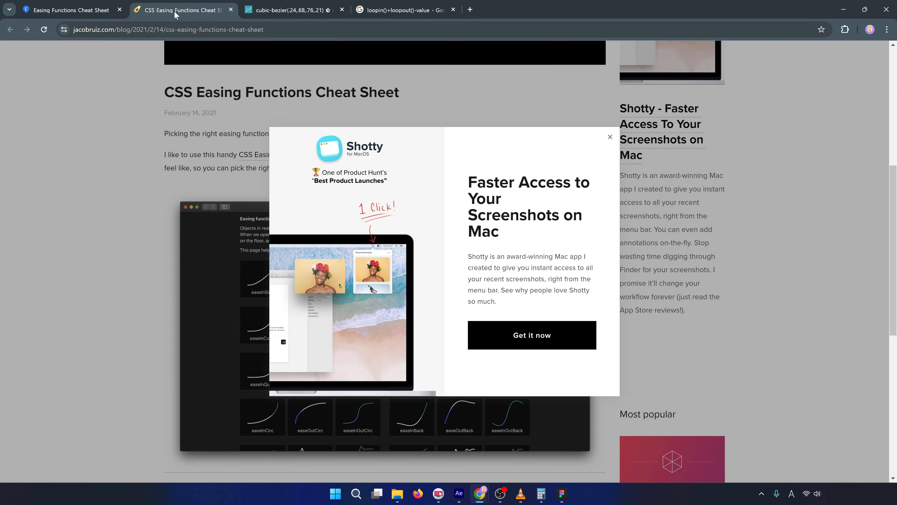
left_click(153, 161)
scroll(109, 165, "up", 6)
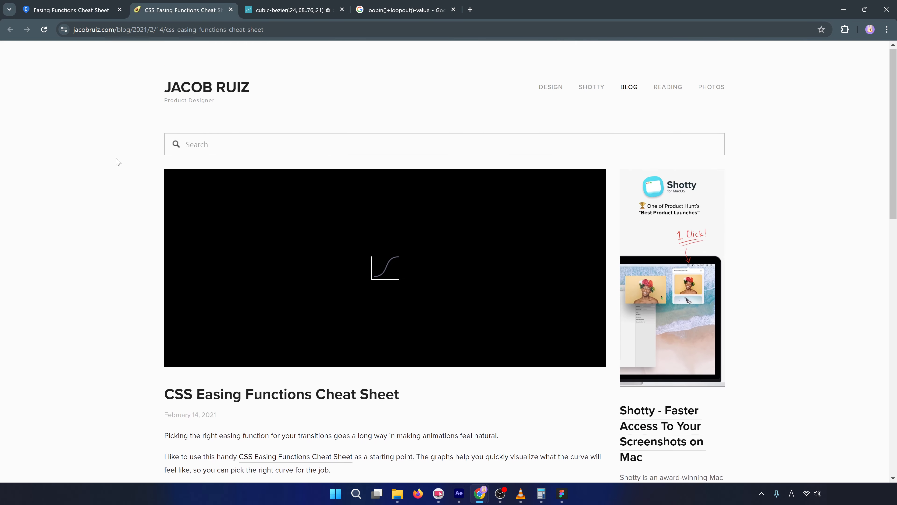
scroll(117, 161, "down", 10)
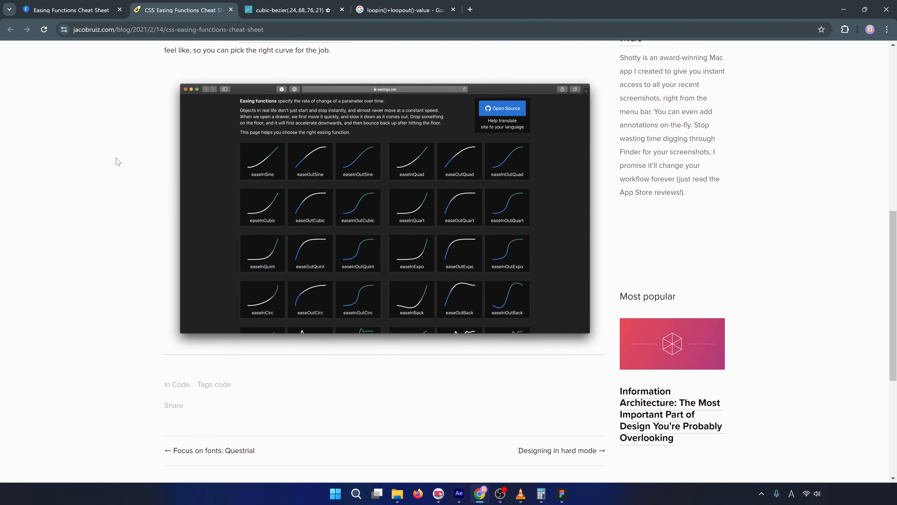
left_click(231, 10)
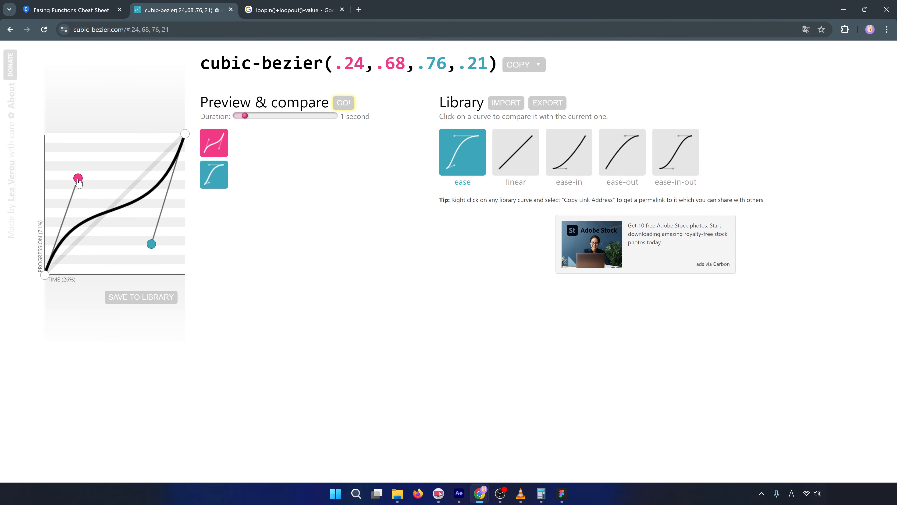
Reshape the cubic-bezier.com curve into a fast-start ease-out of .14, .8, .23, .97 and preview it against the ease curve.
left_click_drag(78, 179, 158, 214)
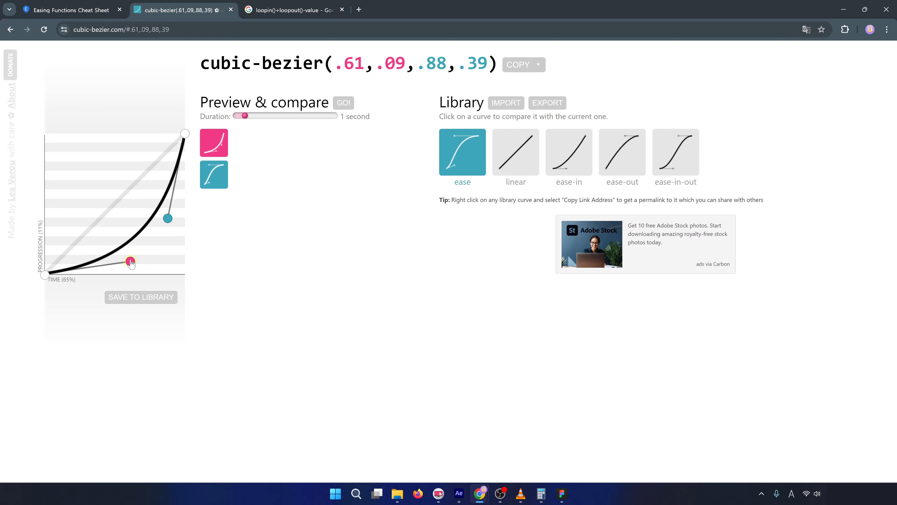
left_click_drag(130, 261, 65, 172)
left_click_drag(168, 218, 97, 142)
left_click(343, 103)
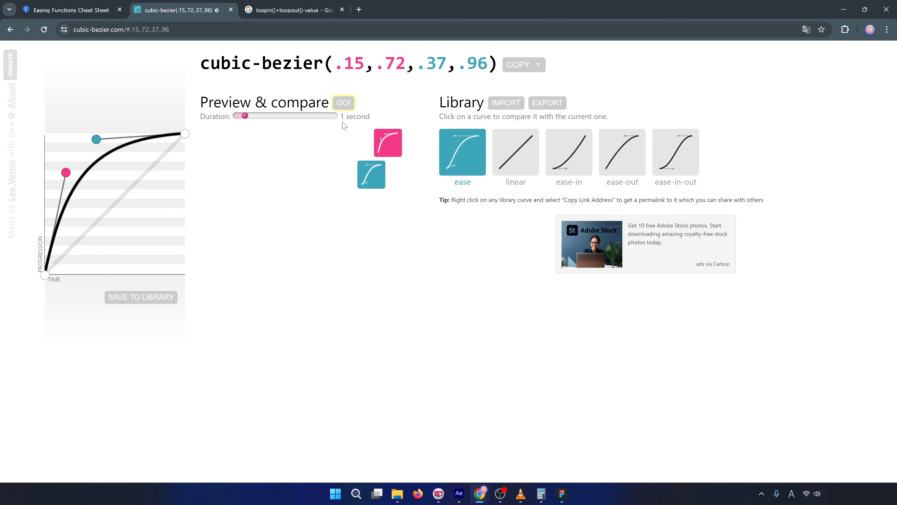
left_click_drag(96, 139, 78, 137)
left_click_drag(66, 172, 64, 162)
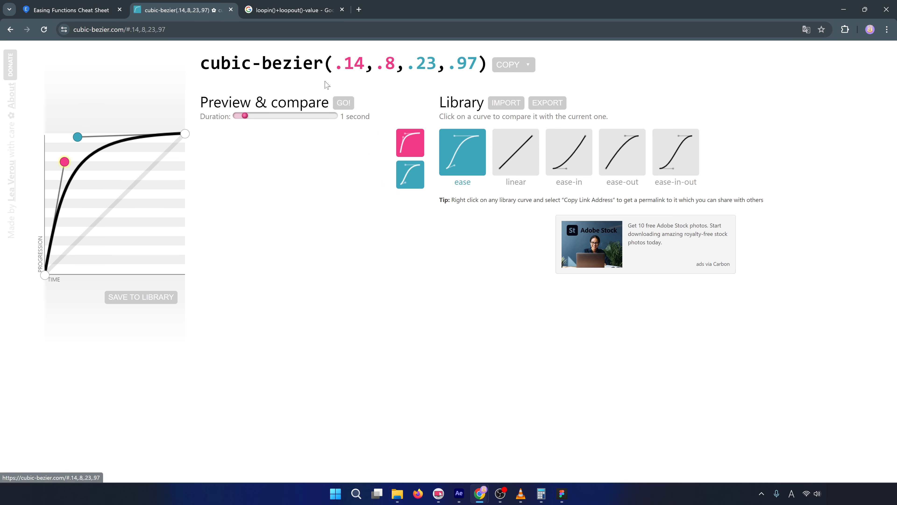
left_click(343, 107)
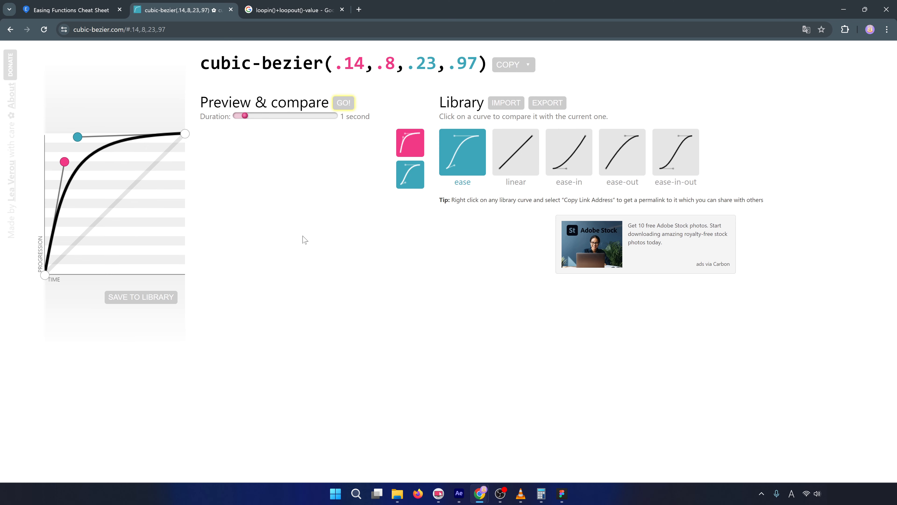
Bring up the Keyframe Velocity Calculator spreadsheet and look over its outgoing and incoming influence columns.
mouse_move(435, 5)
left_mouse_down()
mouse_move(567, 65)
mouse_move(428, 9)
mouse_move(428, 17)
left_mouse_up()
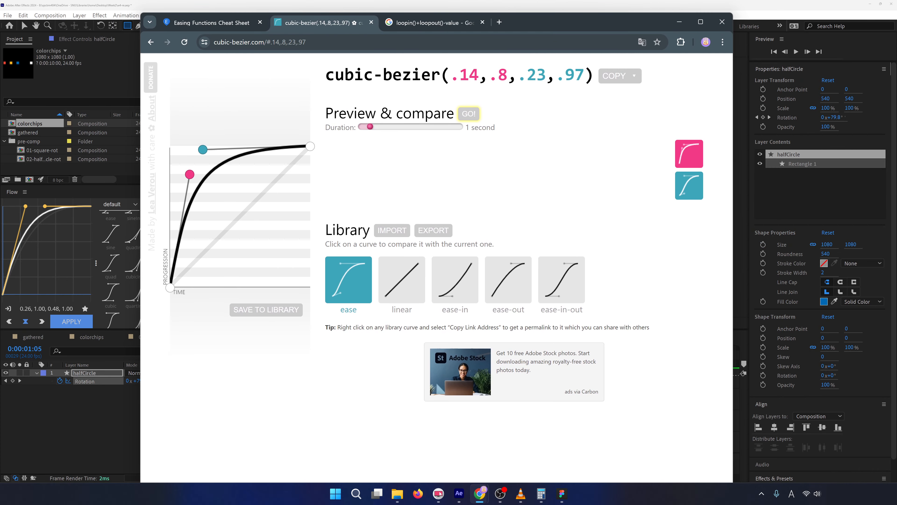
key("alt+Tab")
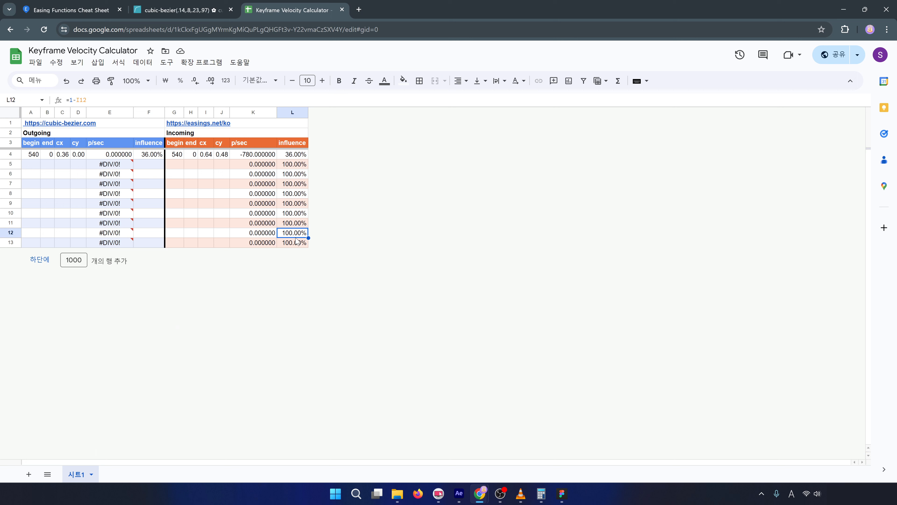
key("Down")
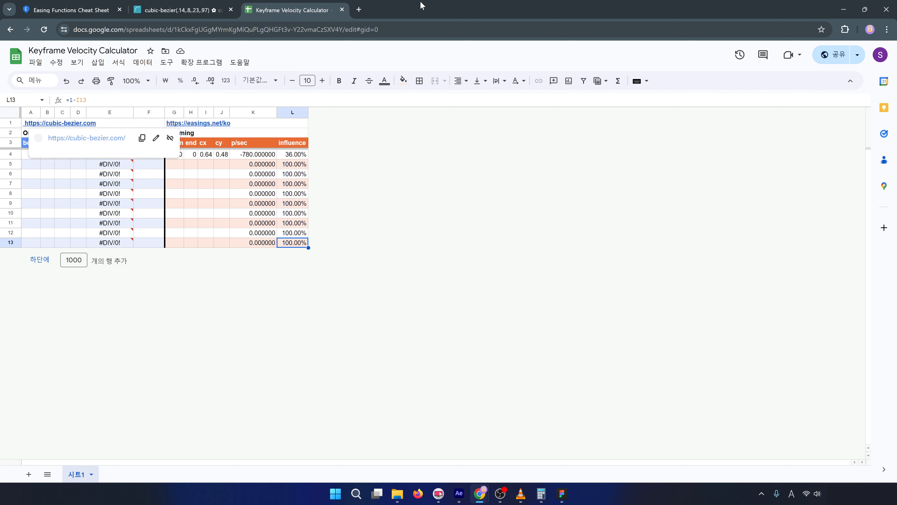
key("Up")
key("Up")
key("Up")
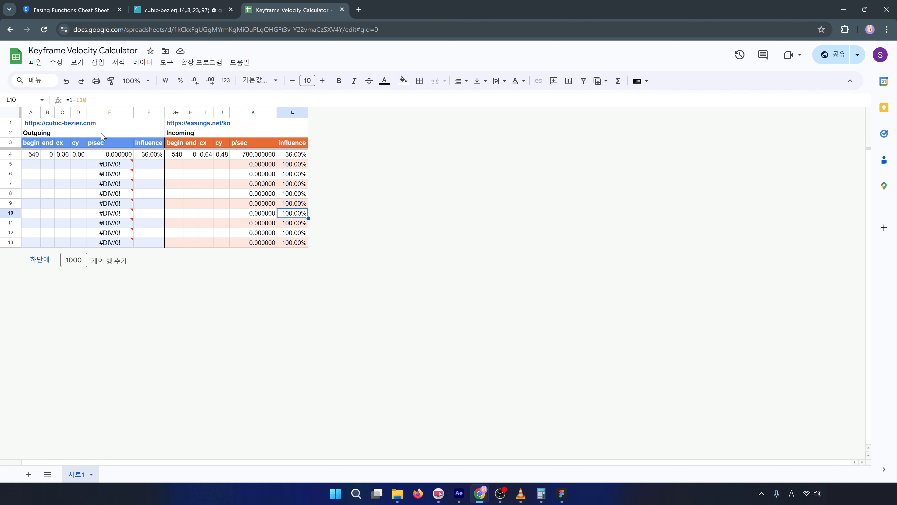
Check the spreadsheet's cubic-bezier.com and easings.net/ko reference links, closing each opened page.
left_click(61, 128)
left_click(80, 139)
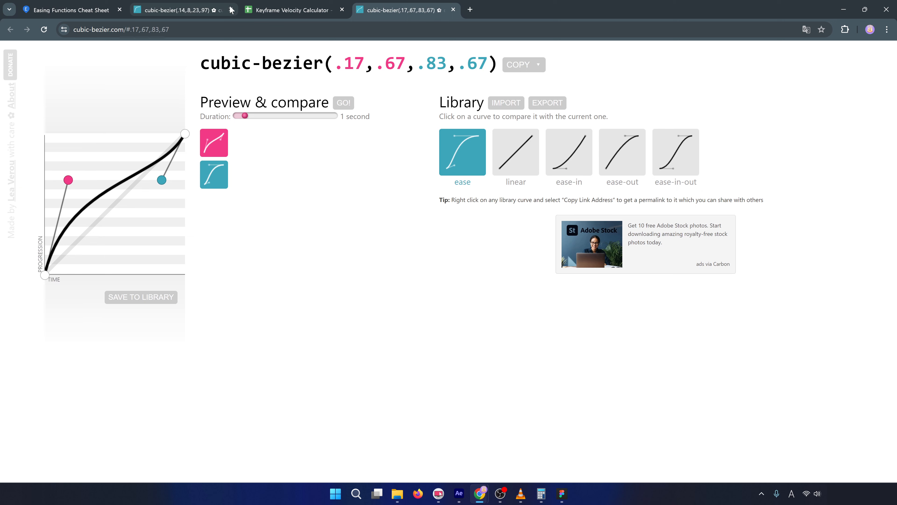
left_click(453, 10)
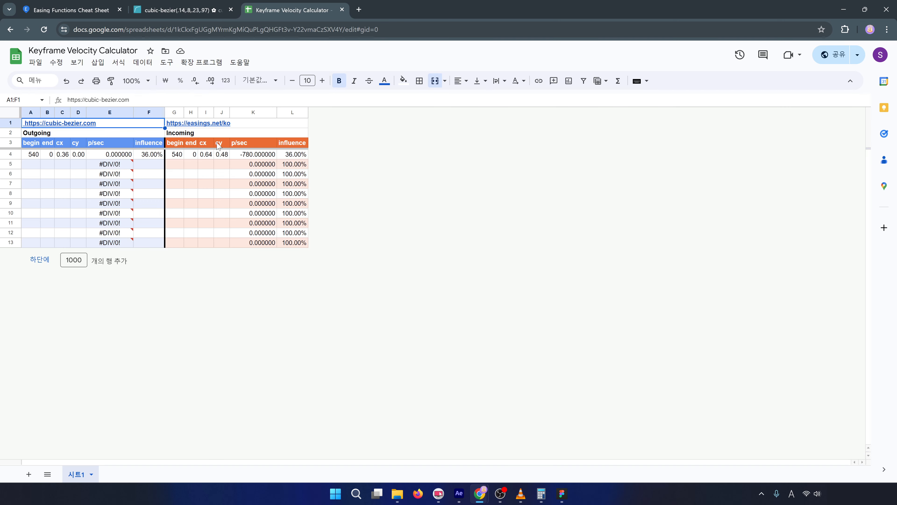
left_click(213, 124)
left_click(224, 138)
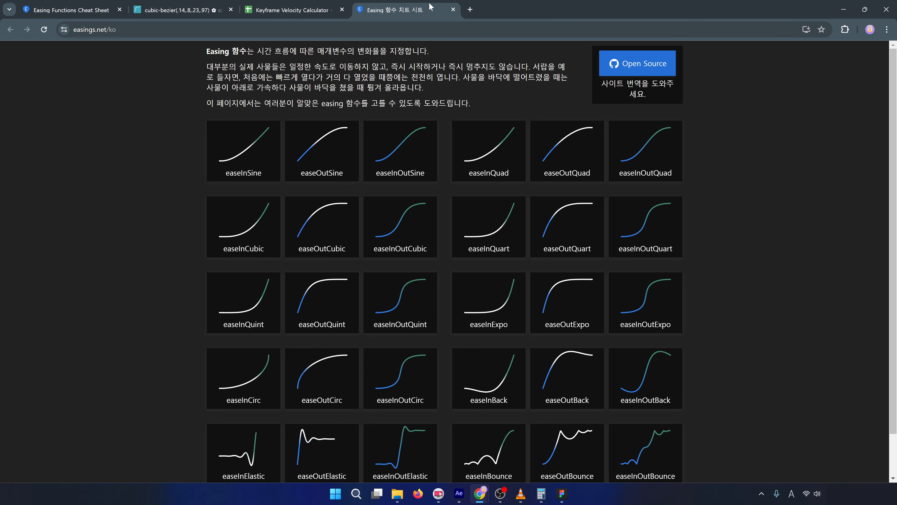
left_click(453, 10)
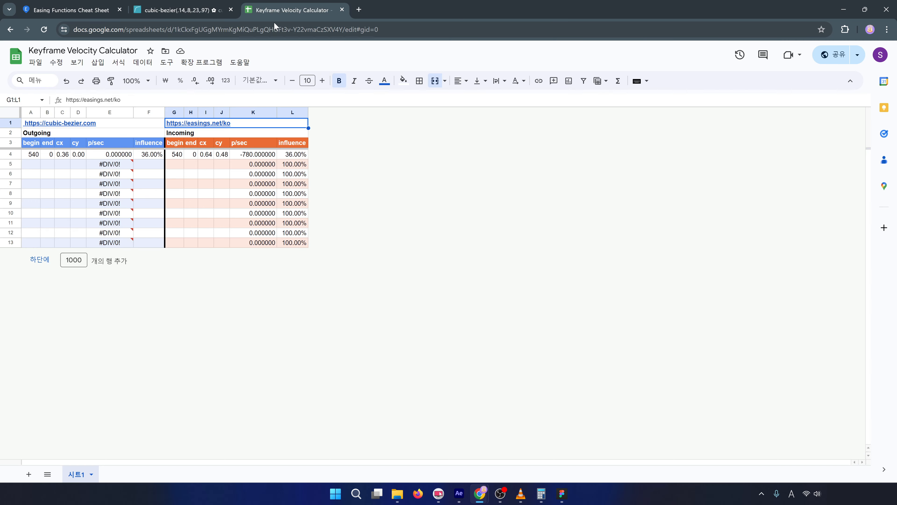
Place the spreadsheet beside After Effects, widen the timeline, and frame the first rotation segment in the graph.
left_click_drag(296, 10, 896, 124)
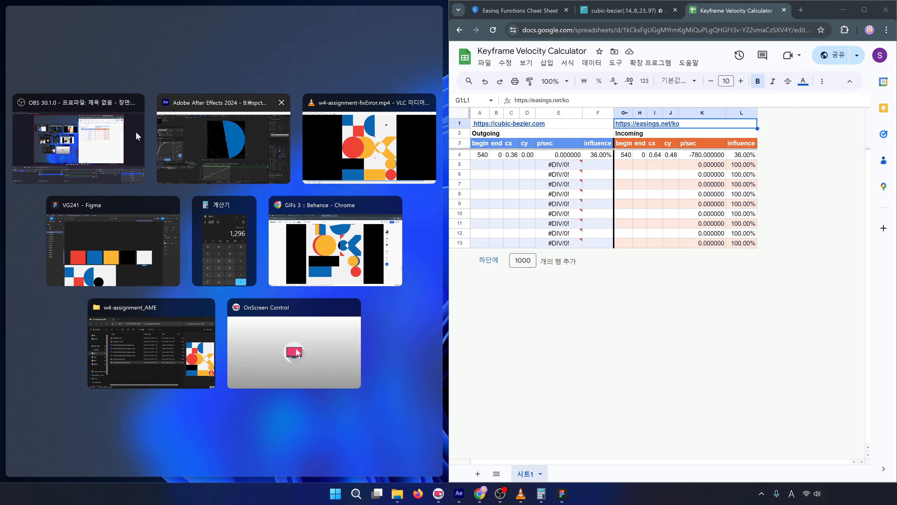
left_click(278, 159)
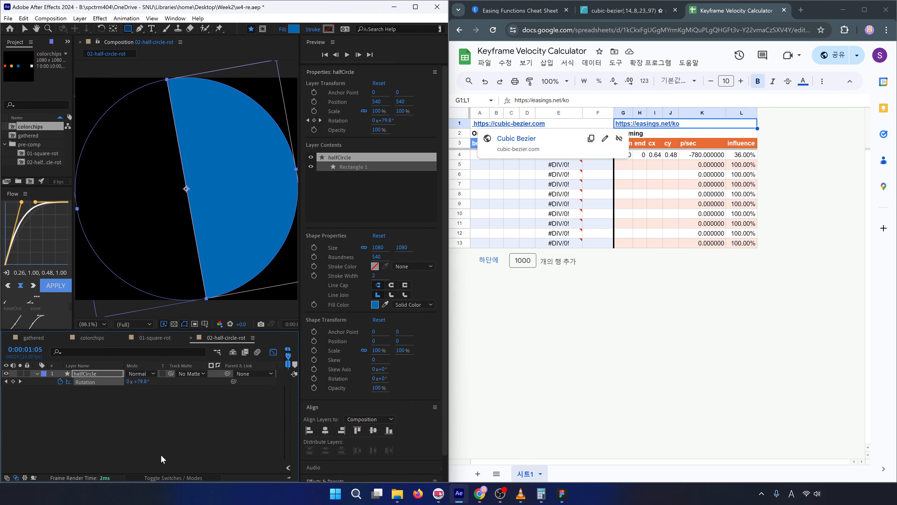
left_click(170, 436)
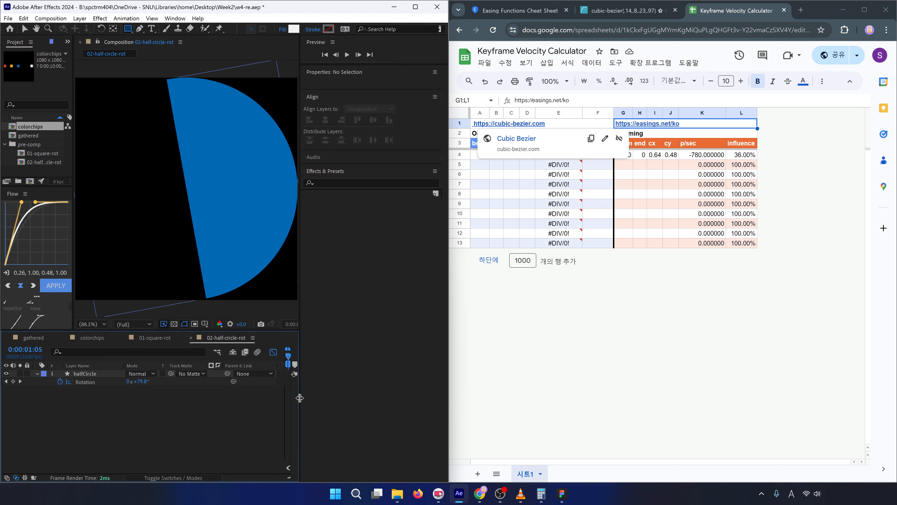
left_click_drag(299, 398, 411, 398)
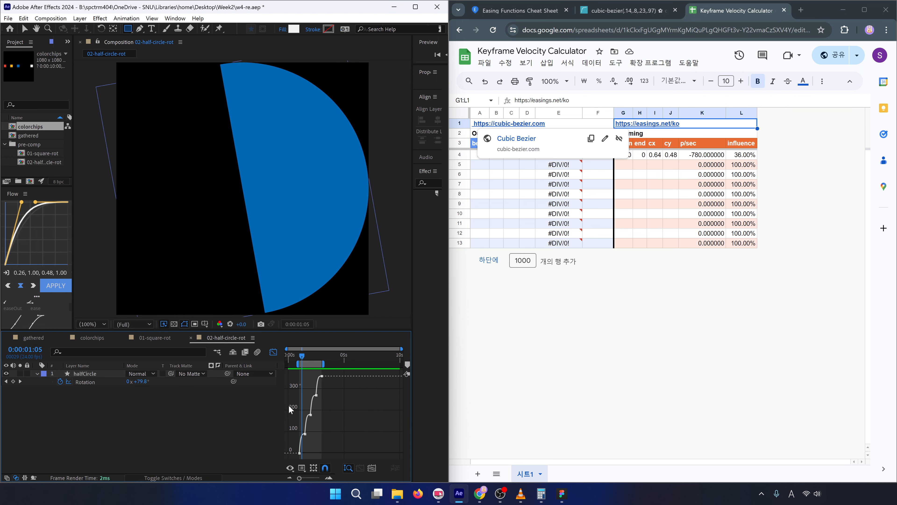
scroll(306, 442, "up", 5)
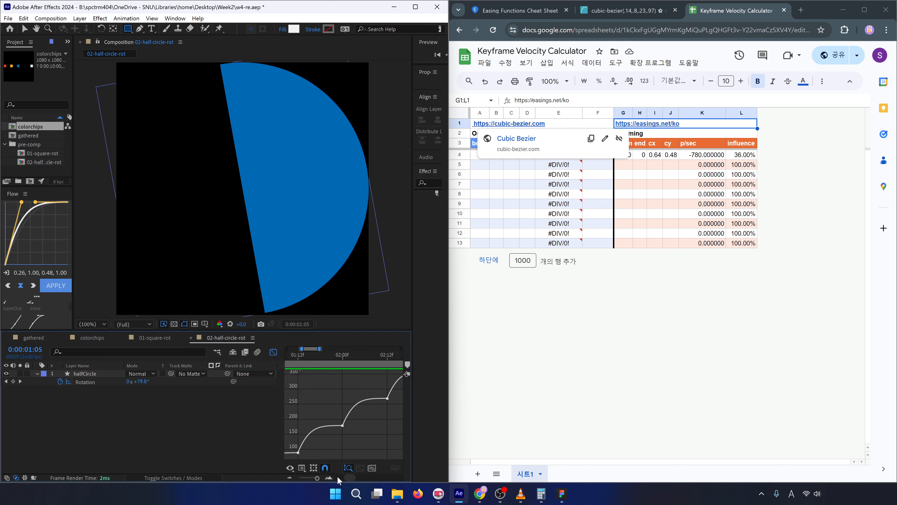
left_click_drag(346, 479, 341, 479)
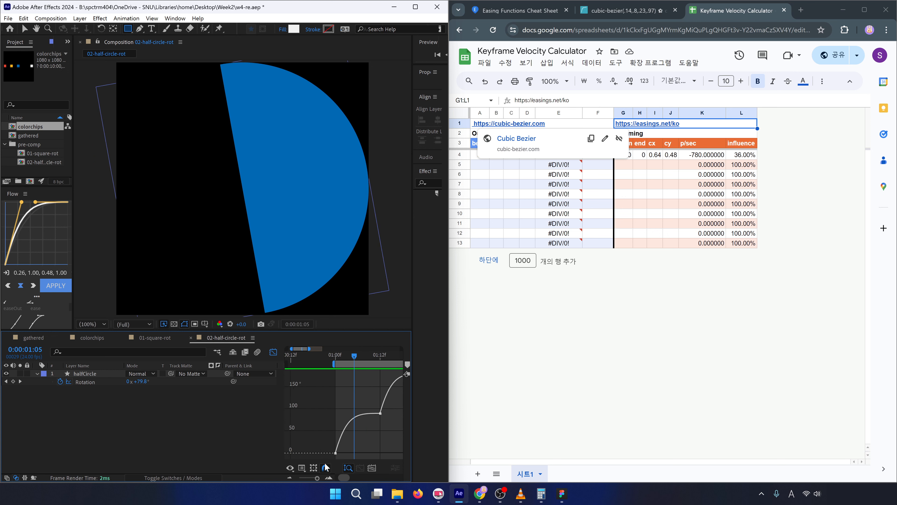
Reshape the cubic-bezier.com curve to .1, .76, .33, .96 and preview it against the ease curve.
left_click(670, 243)
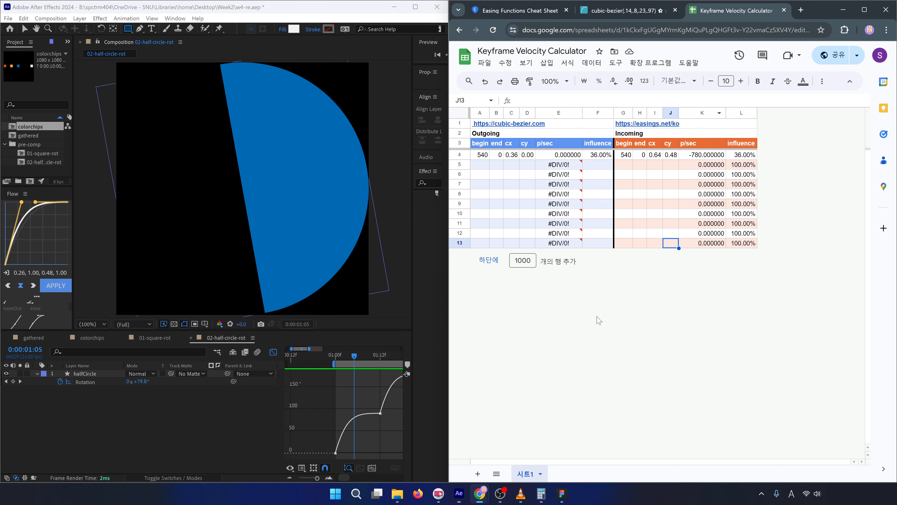
left_click(619, 15)
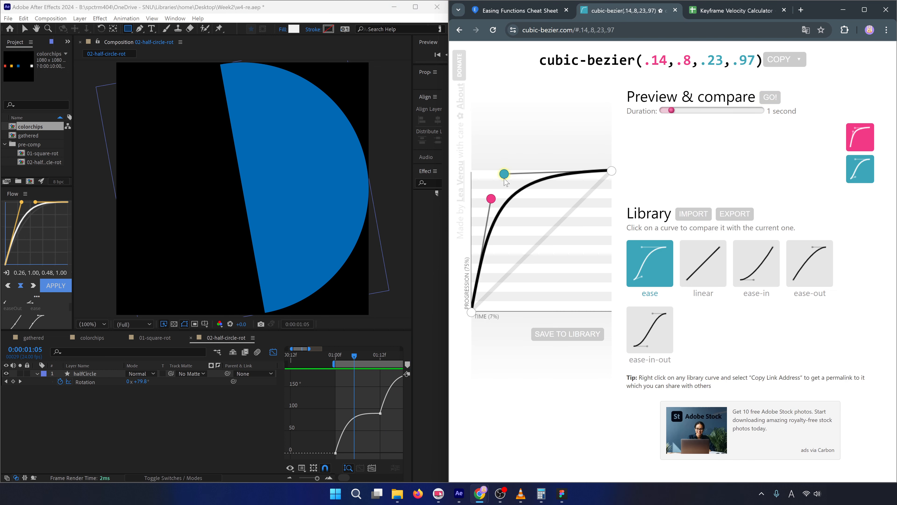
left_click_drag(504, 178, 515, 161)
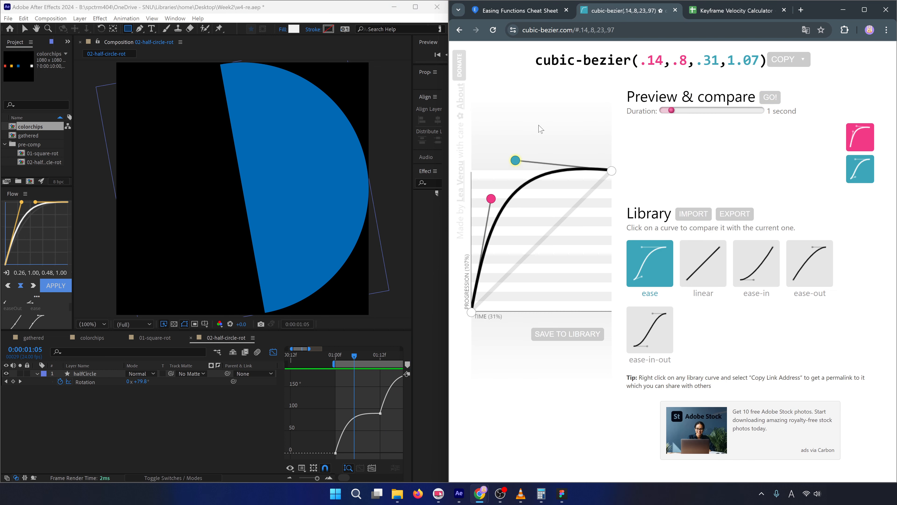
mouse_move(541, 129)
left_mouse_down()
mouse_move(569, 152)
mouse_move(567, 140)
mouse_move(543, 144)
left_mouse_up()
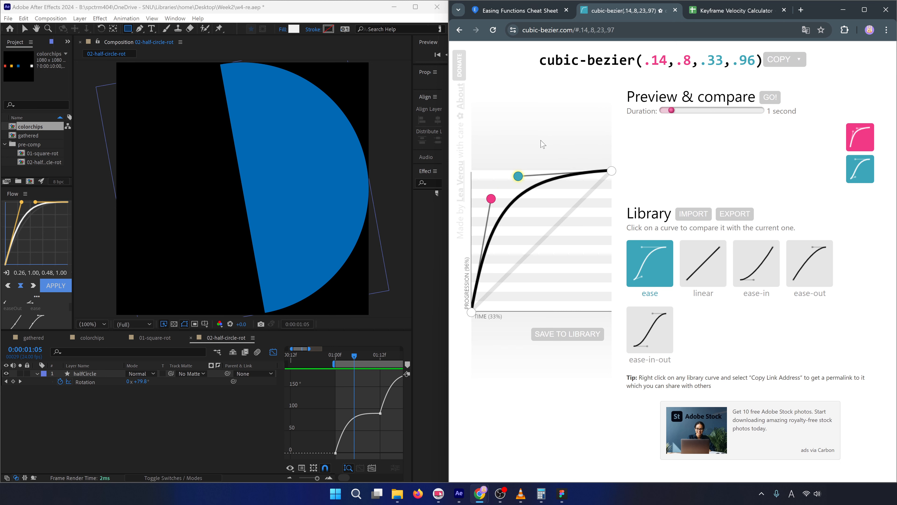
mouse_move(491, 199)
left_mouse_down()
mouse_move(471, 234)
mouse_move(495, 215)
mouse_move(485, 203)
left_mouse_up()
left_click(770, 97)
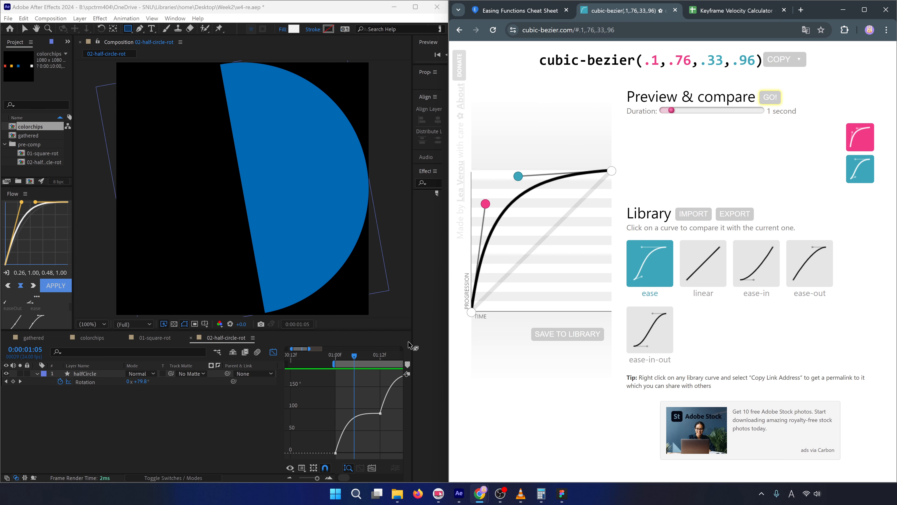
Copy easeOutQuart's first control point into the calculator's outgoing row 4, with cx 0.25 and cy 1.
left_click(539, 14)
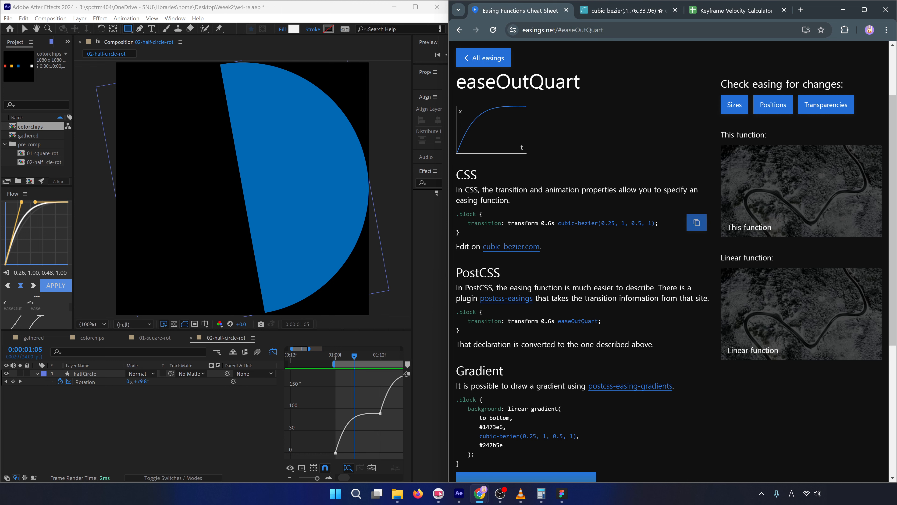
left_click_drag(608, 223, 645, 223)
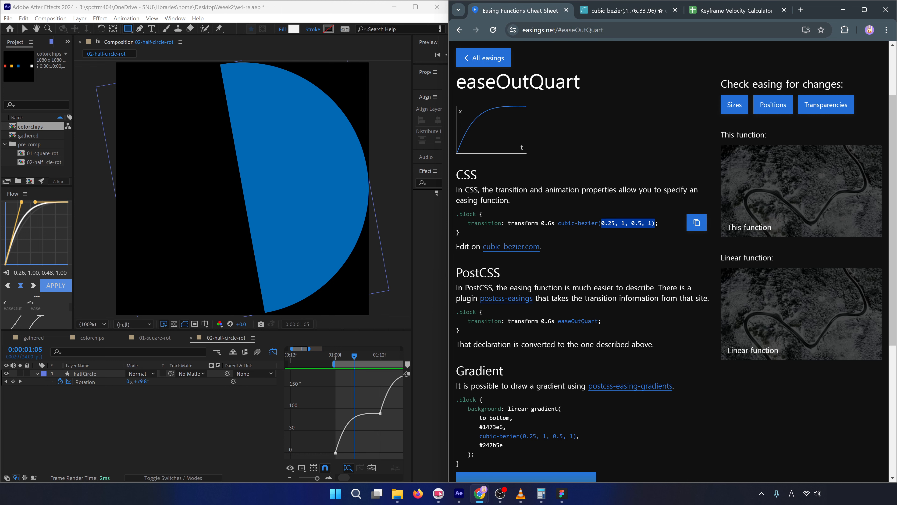
left_click(732, 11)
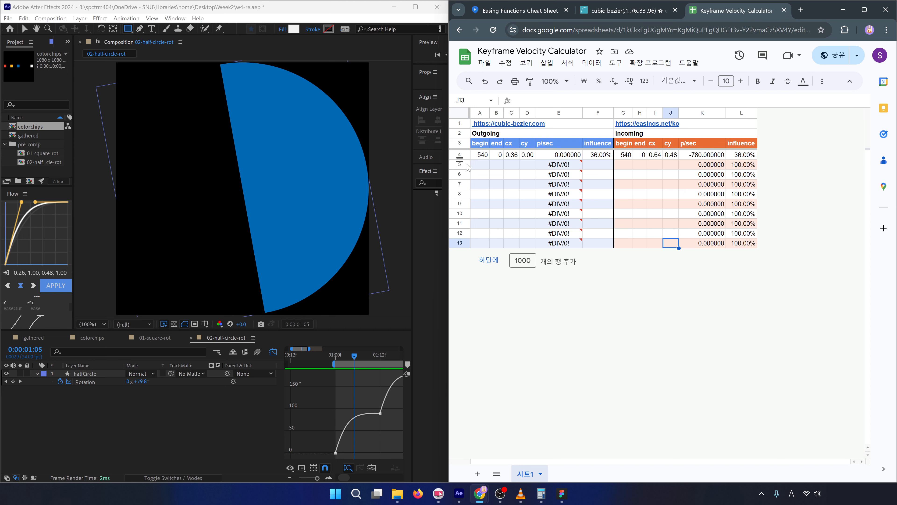
left_click(511, 155)
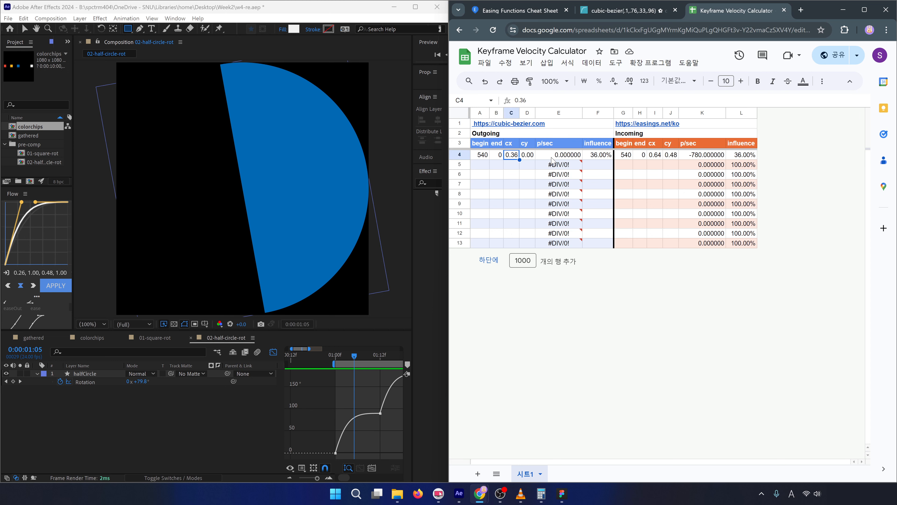
type("0.")
key("Tab")
type("1")
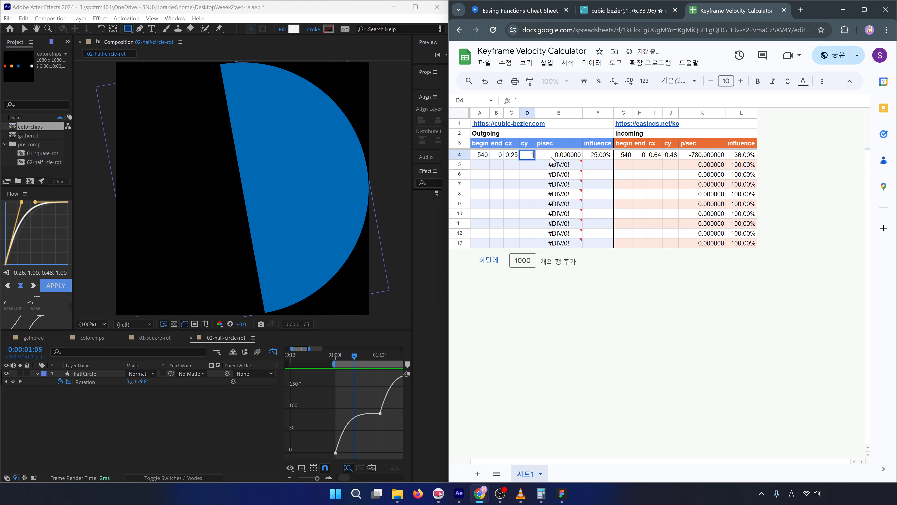
Recheck the cubic-bezier values on the easeOutQuart page and return to the velocity calculator.
left_click(615, 12)
left_click(494, 7)
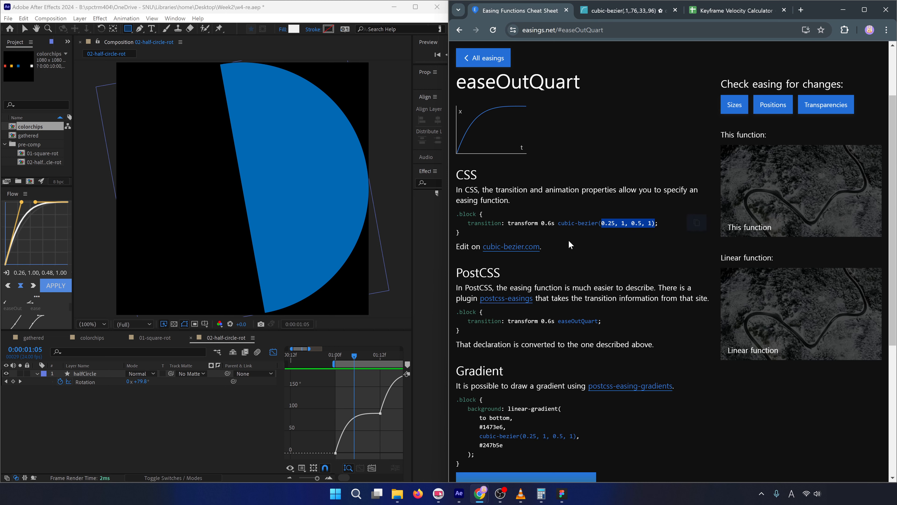
left_click(710, 10)
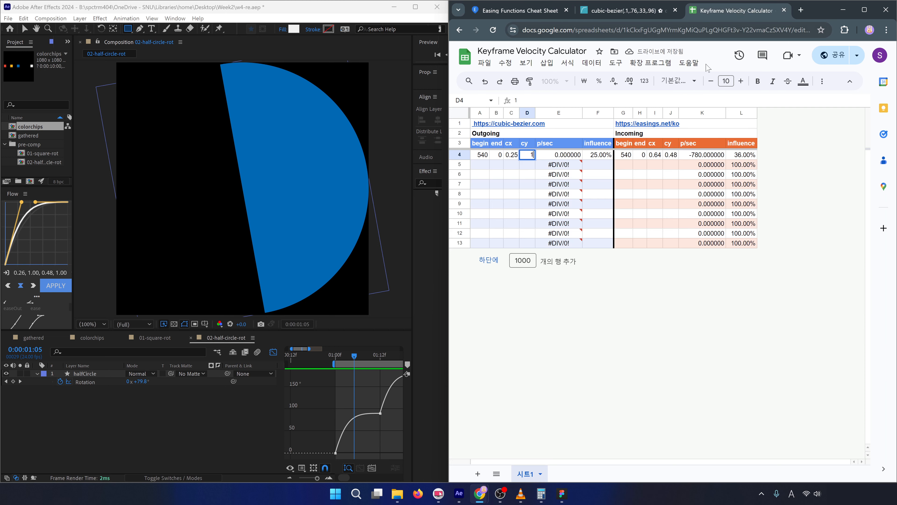
Complete easeOutQuart's control points in row 4 with outgoing cy 1, incoming cx 0.5 and incoming cy 1.
type("1")
left_click(654, 156)
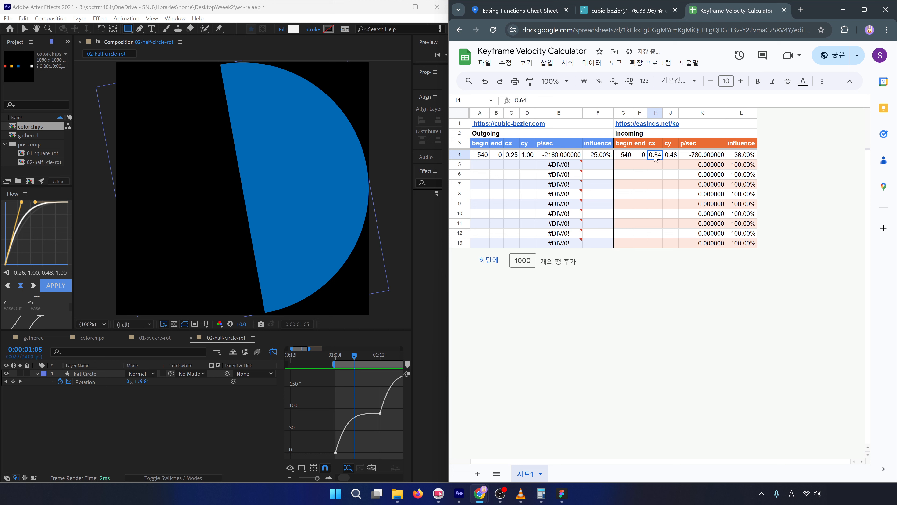
type("0.5")
key("Tab")
type("1")
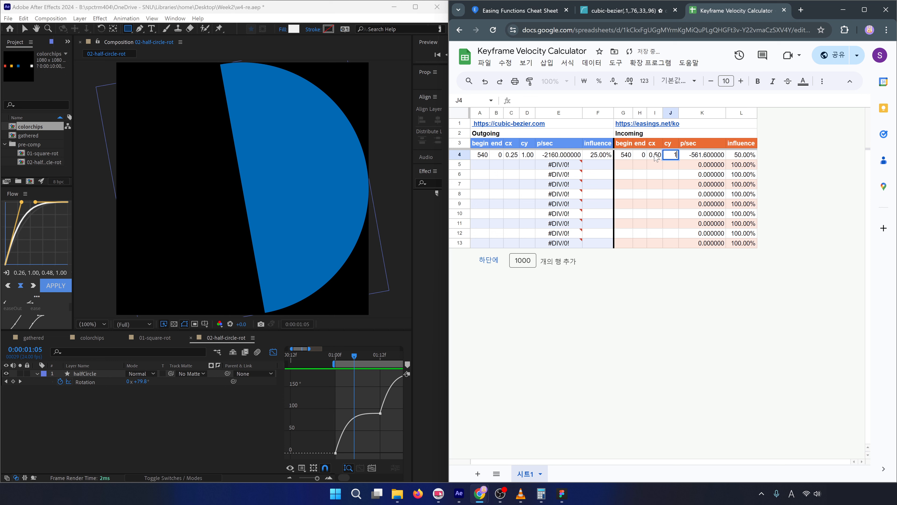
key("Return")
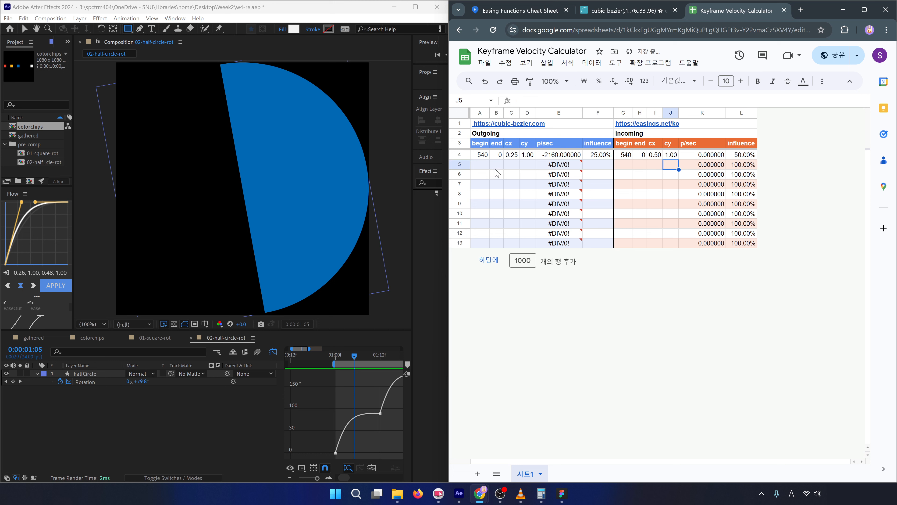
Move the playhead to the second rotation keyframe at 0:00:01:12 and set the calculator's outgoing row 4 to begin 0 and end 90.
left_click(481, 159)
left_click(494, 157)
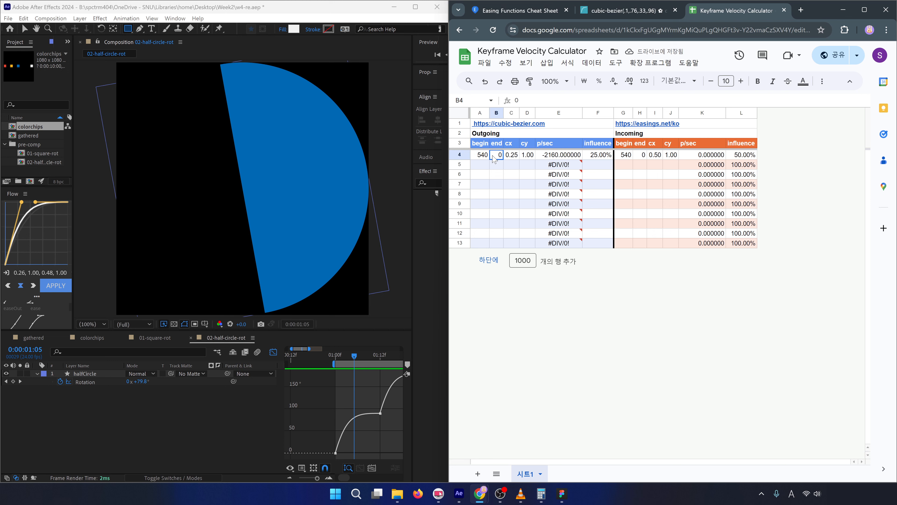
left_click(198, 419)
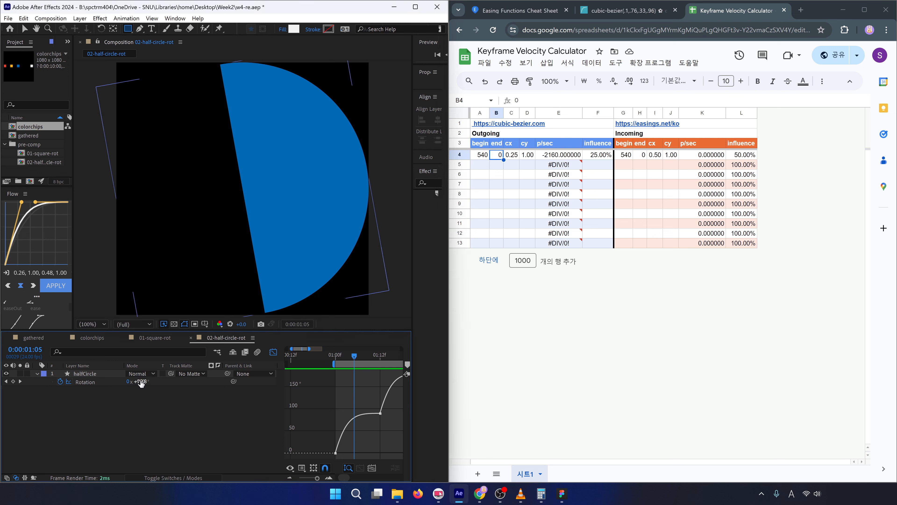
left_click_drag(354, 355, 381, 355)
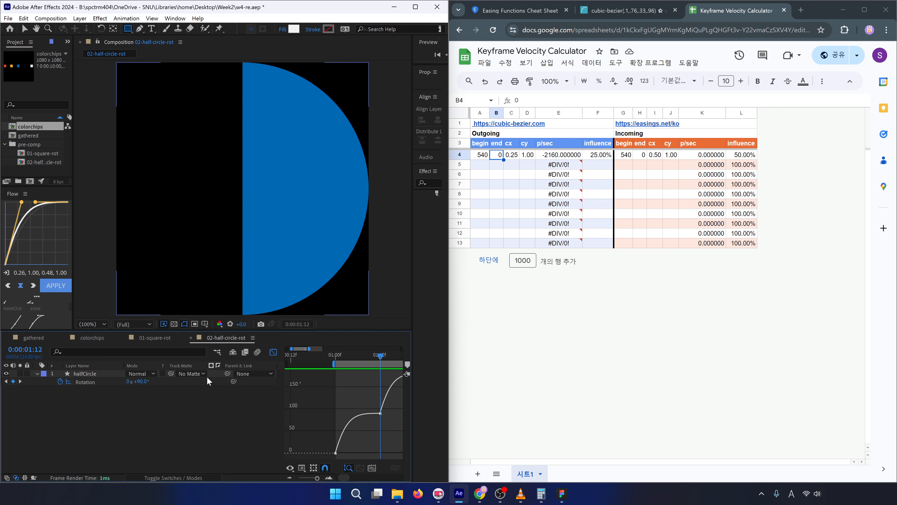
left_click(481, 159)
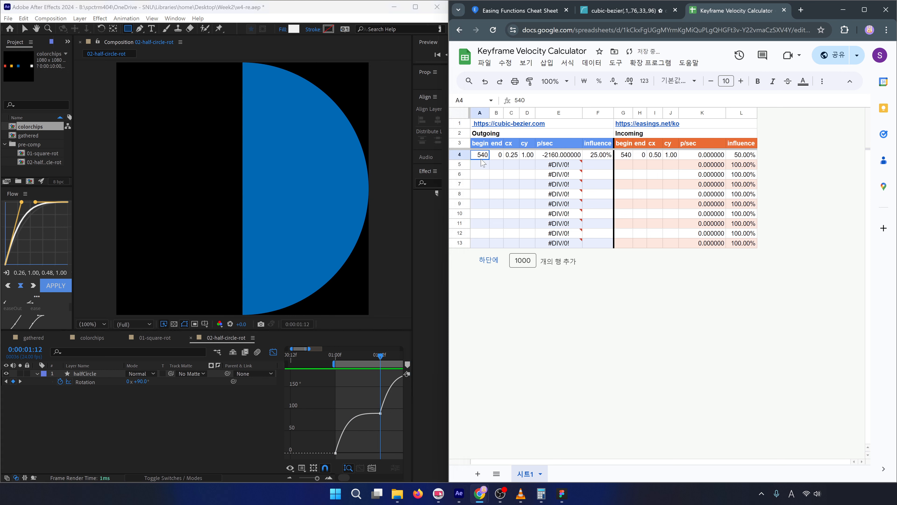
type("0")
key("Tab")
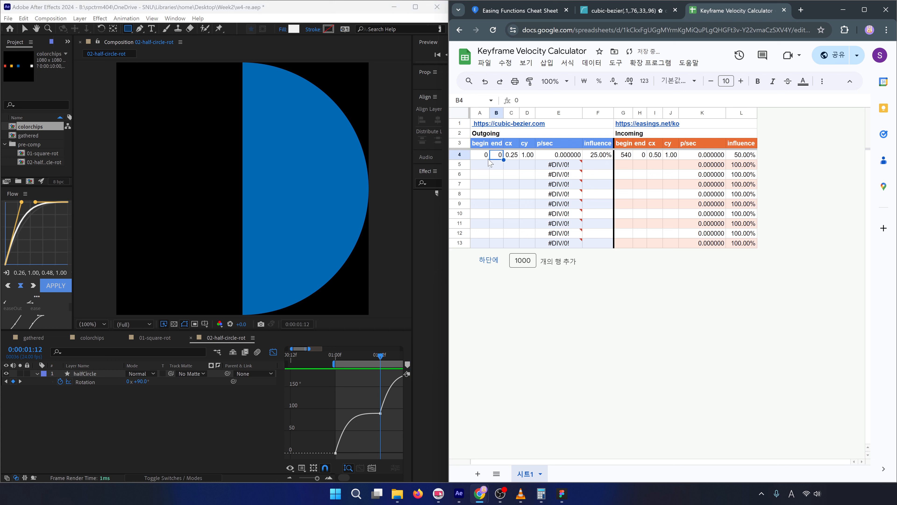
type("90")
key("Tab")
Set the calculator's incoming row 4 to begin 0 and end 90.
key("Tab")
key("Right")
key("Right")
key("Right")
key("Right")
key("Right")
key("Right")
key("Left")
key("Left")
key("Left")
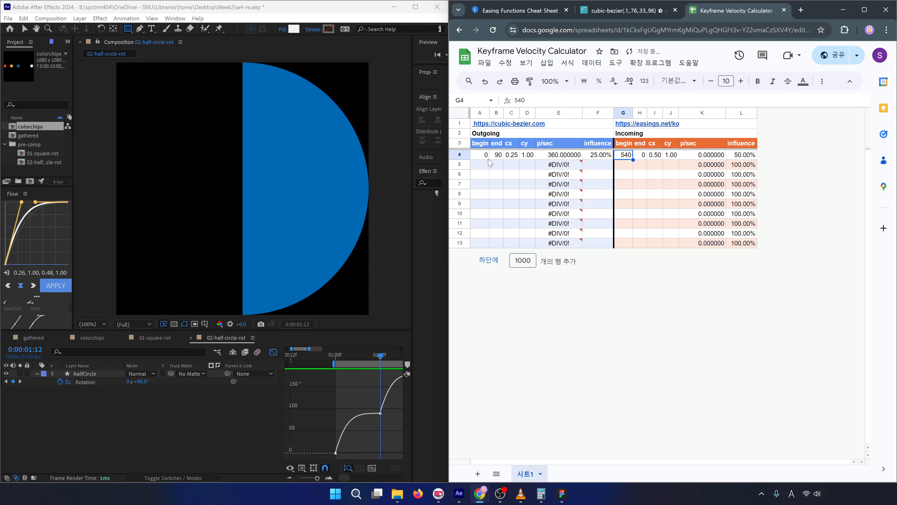
type("0")
key("Right")
type("90")
Check row 4's control points against the easeOutQuart page and review the calculated p/sec and influence cells.
key("Left")
key("Left")
key("Left")
key("Left")
key("Left")
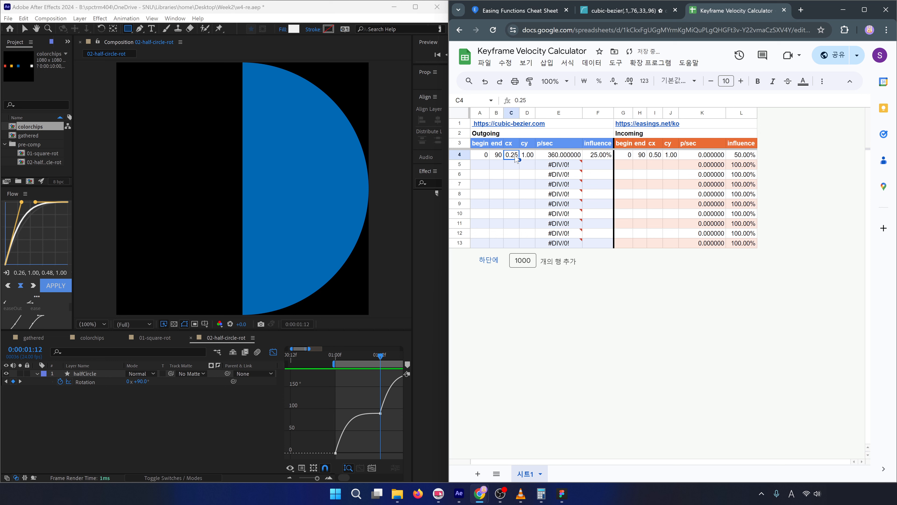
left_click(530, 155)
left_click(656, 156)
left_click(672, 157)
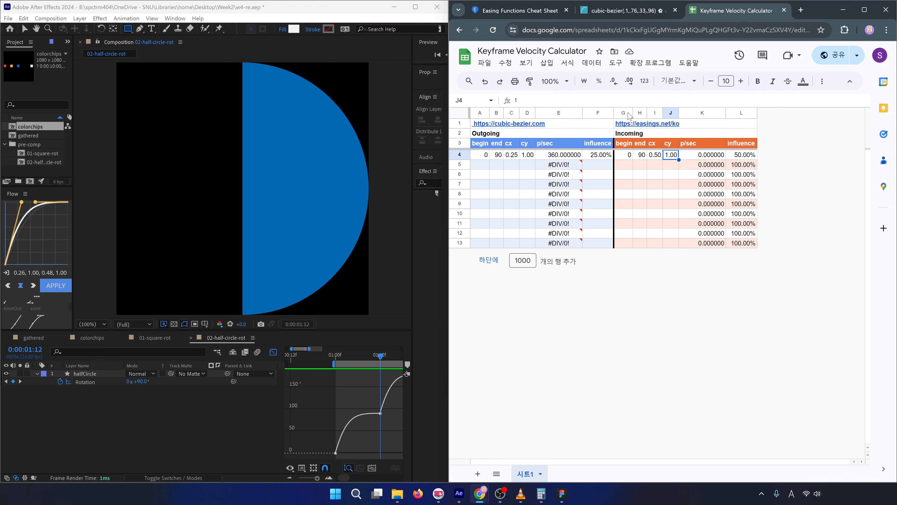
left_click(528, 10)
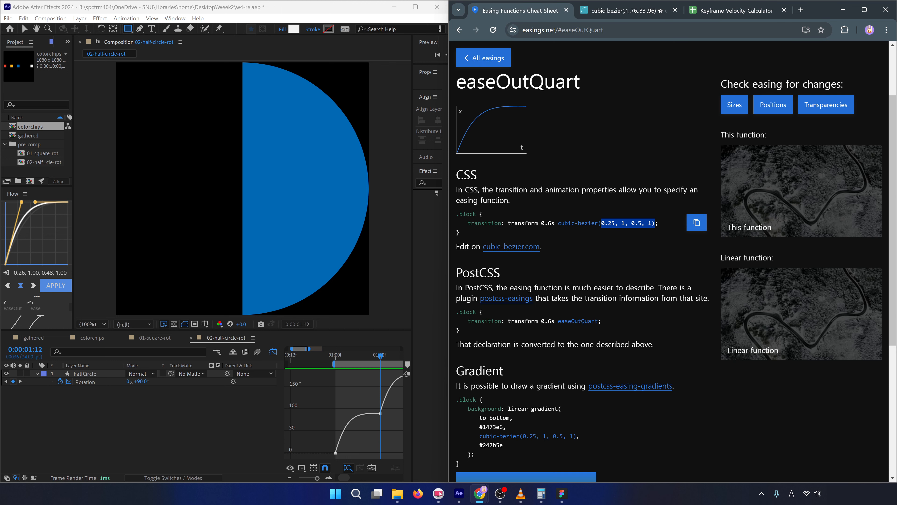
left_click(731, 11)
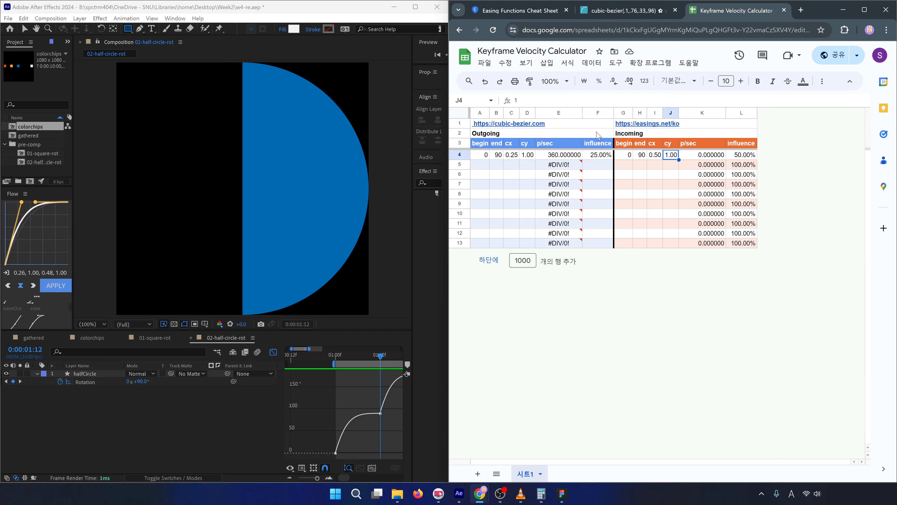
left_click(639, 184)
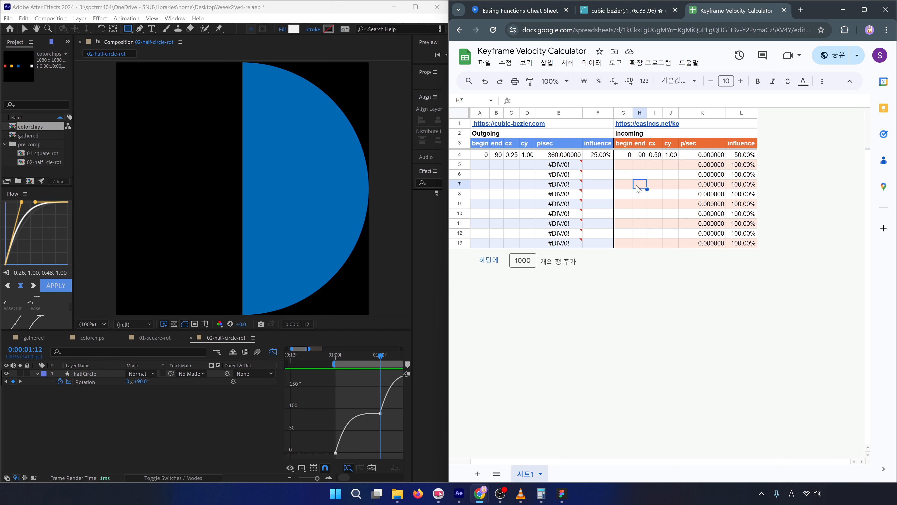
left_click(551, 158)
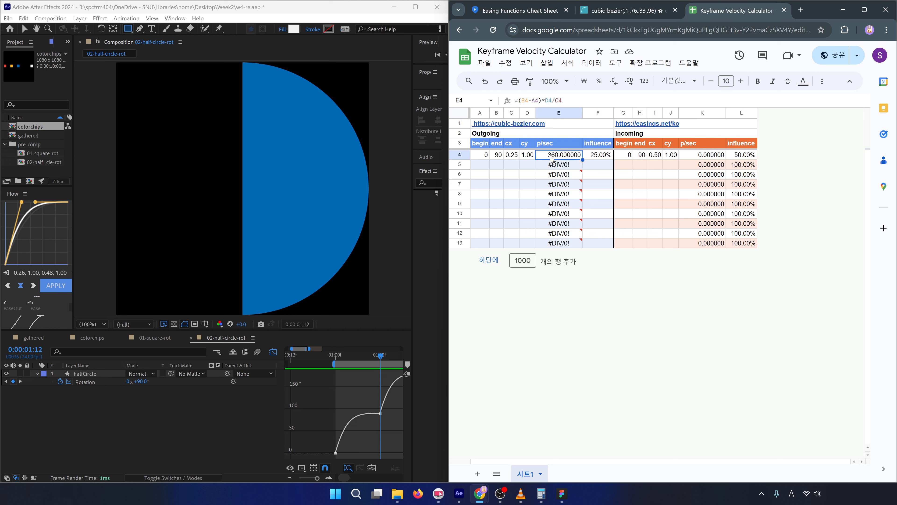
left_click(592, 160)
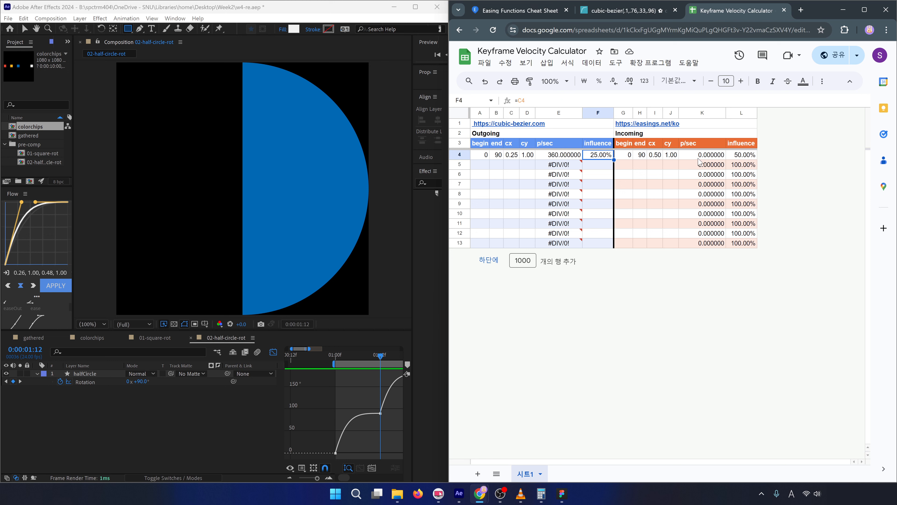
left_click(749, 160)
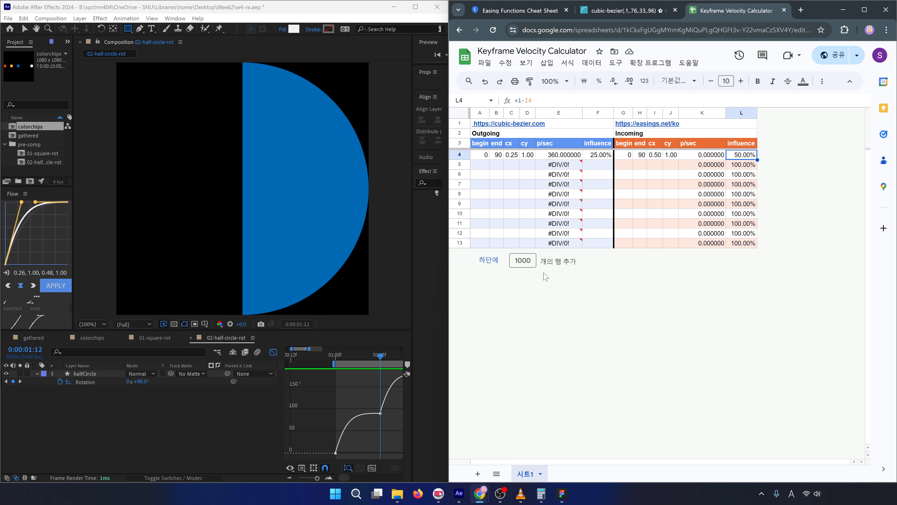
Set the first rotation keyframe's outgoing velocity to 360 degrees/sec with 25% influence, as given by the calculator.
left_click(323, 410)
left_click(334, 453)
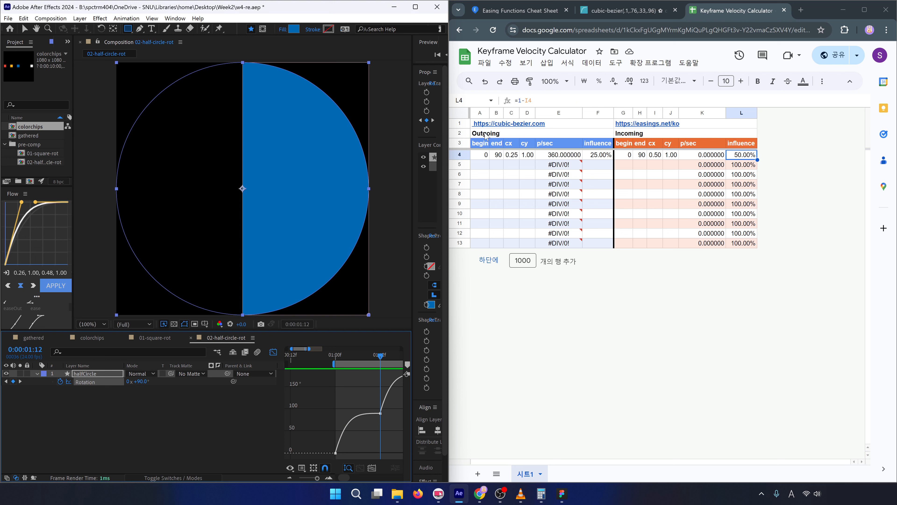
right_click(335, 453)
left_click(353, 440)
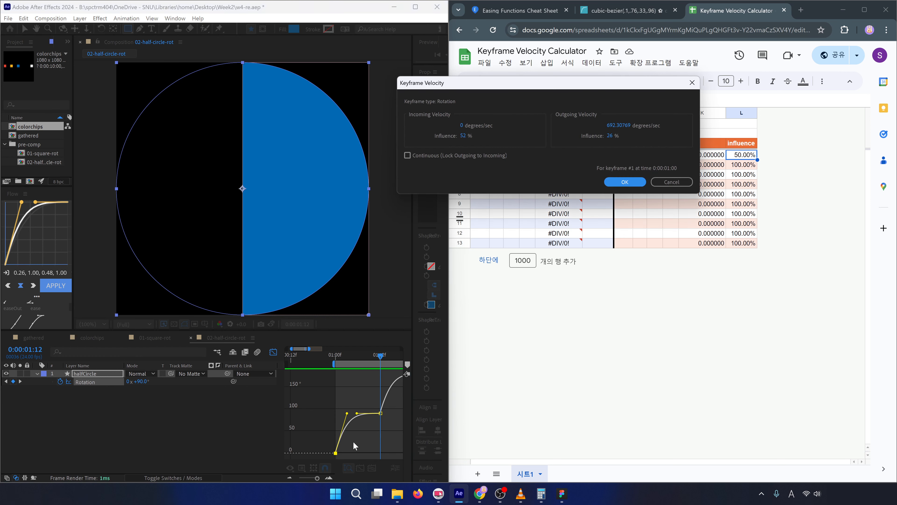
left_click_drag(556, 87, 254, 173)
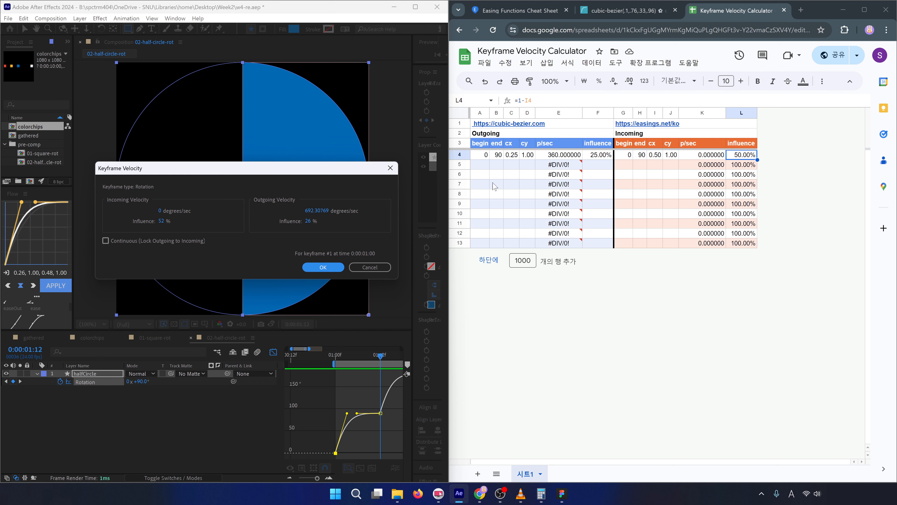
left_click(311, 210)
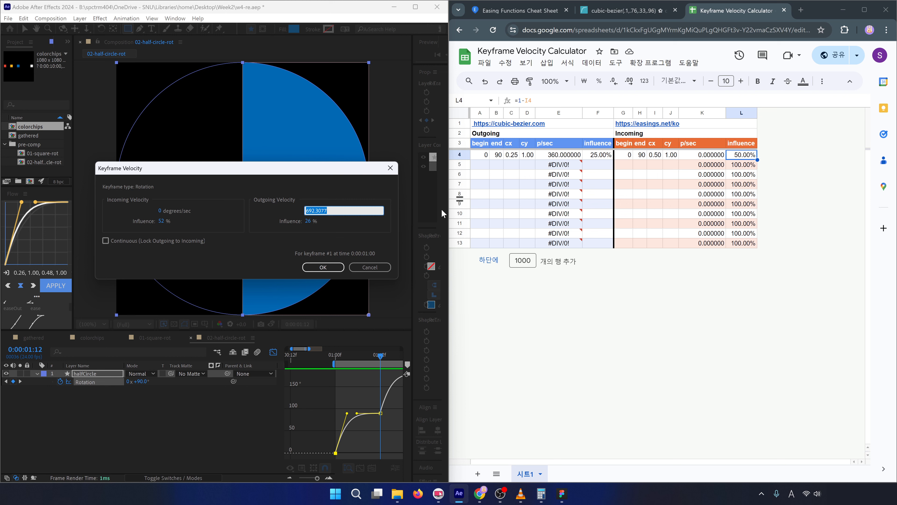
type("360")
key("Tab")
type("2")
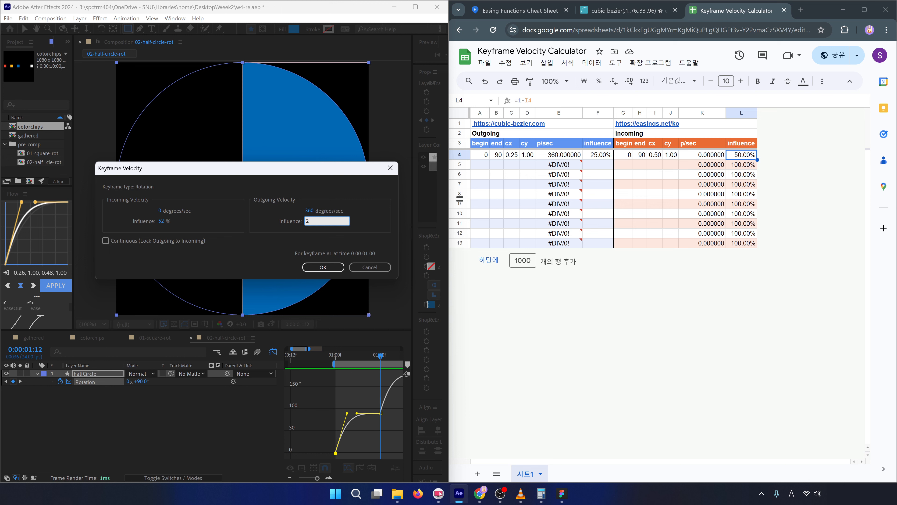
type("5")
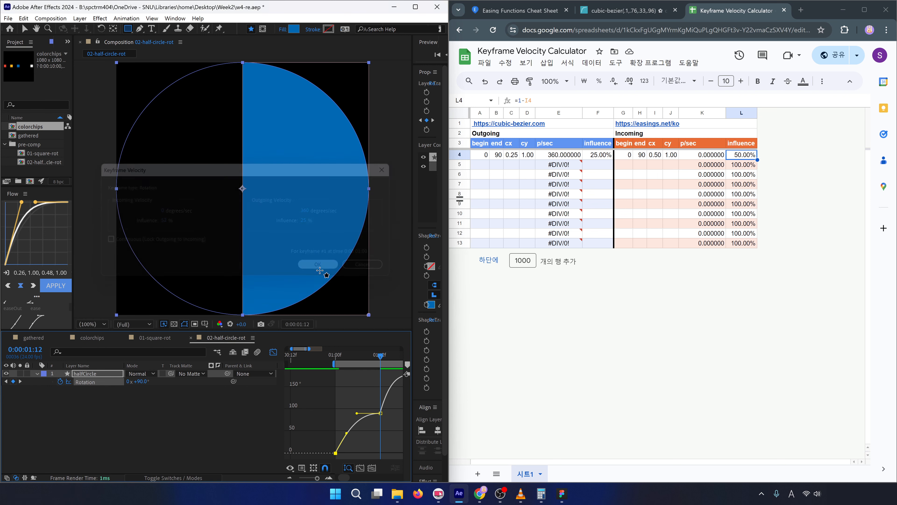
left_click(323, 267)
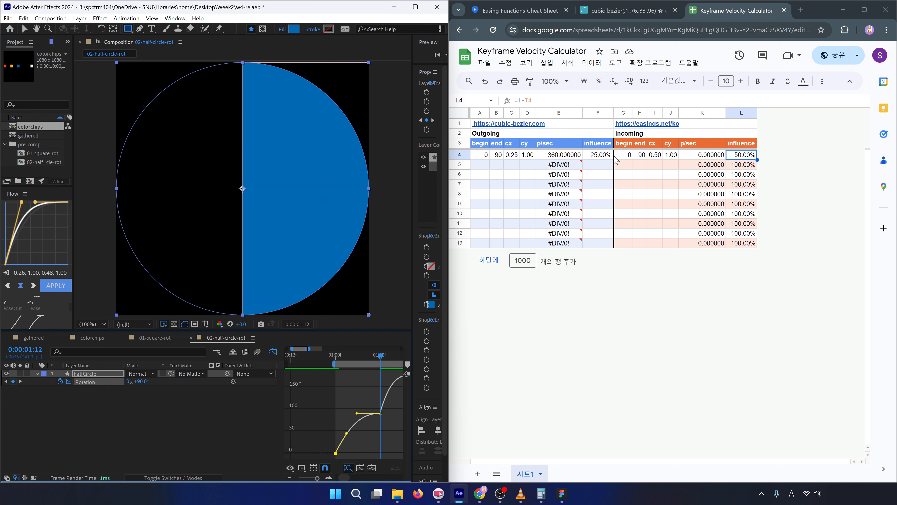
Set the second rotation keyframe's incoming velocity to 0 degrees/sec with 50% influence, following the calculator's incoming results.
left_click(692, 157)
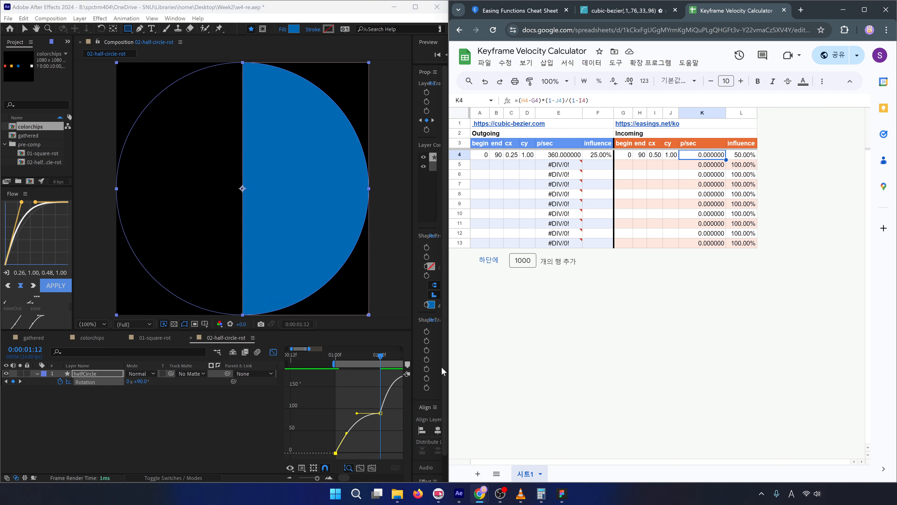
right_click(381, 413)
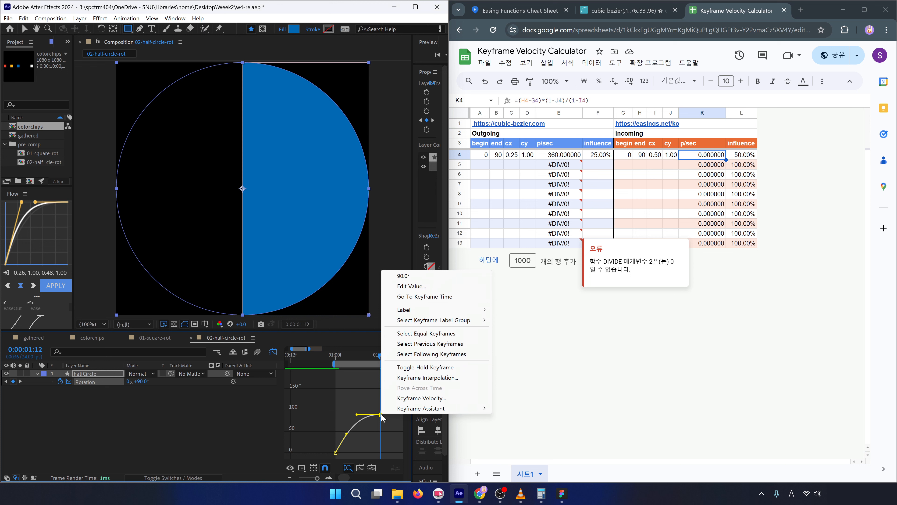
left_click(414, 398)
left_click(167, 214)
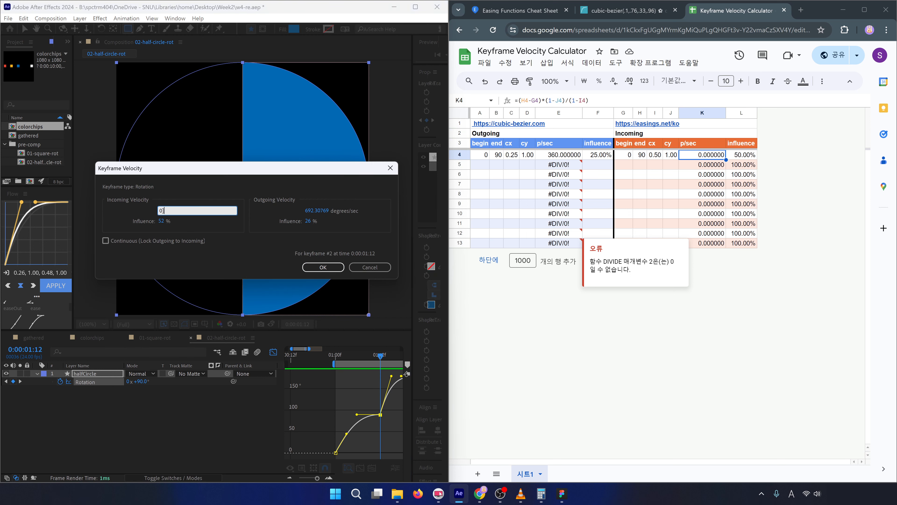
key("Tab")
type("50")
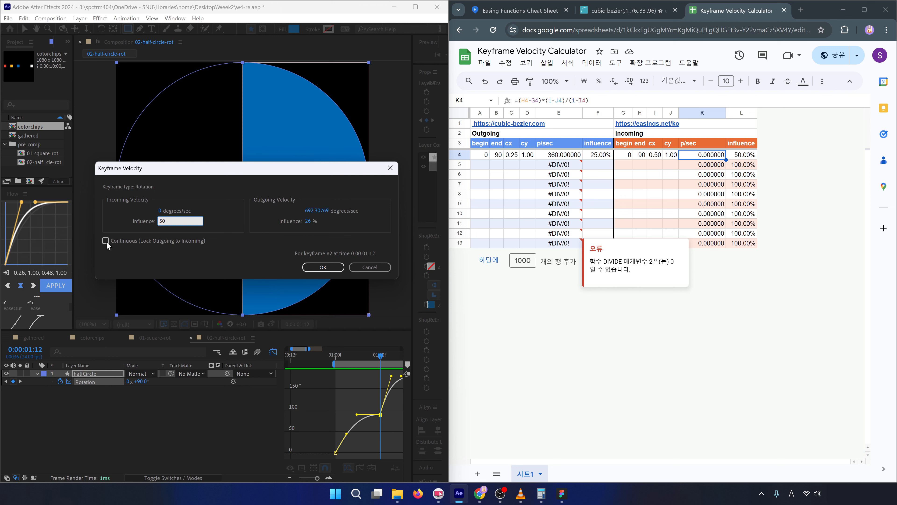
left_click(323, 267)
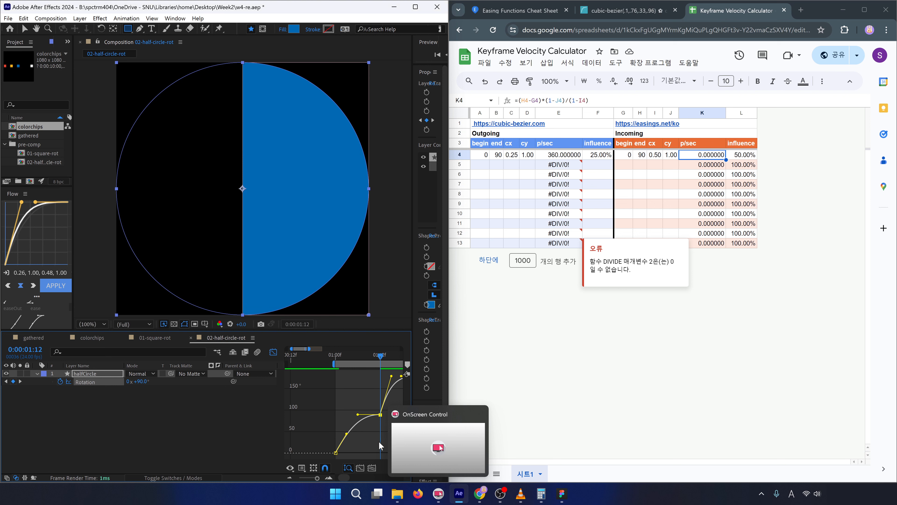
Inspect the reshaped rotation curve and the handles of its first two keyframes in the graph.
left_click(368, 442)
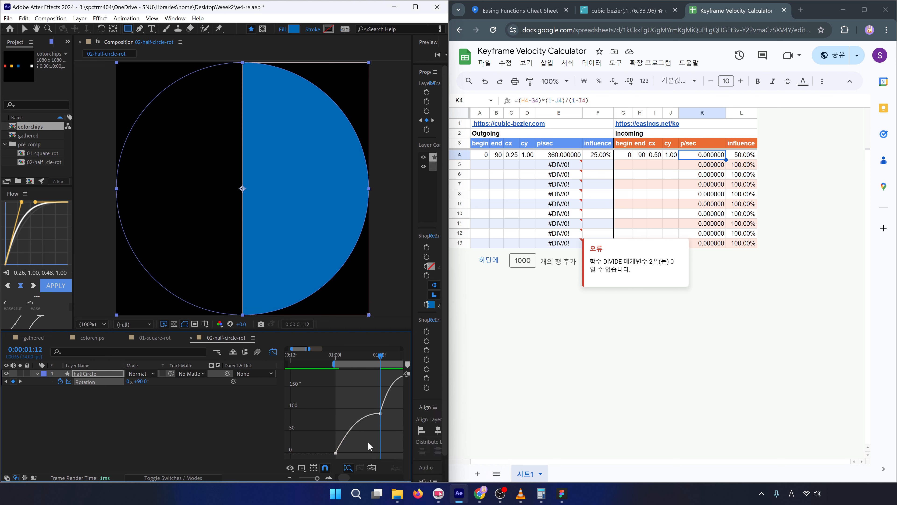
left_click(335, 453)
left_click(380, 413)
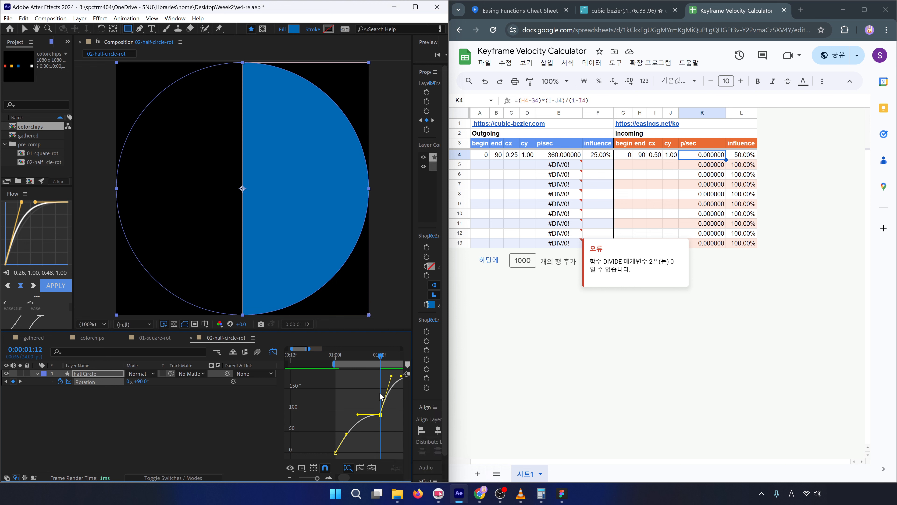
left_click(336, 392)
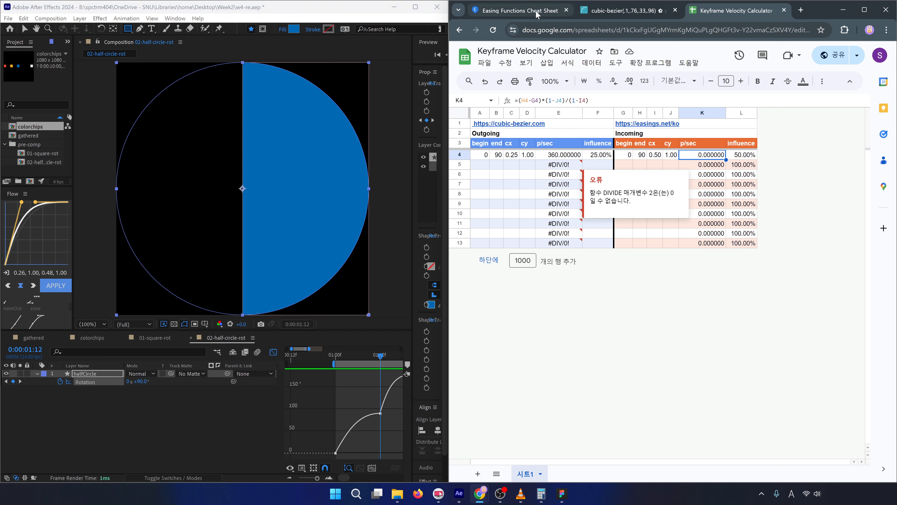
Return to the full easings.net overview and look through the available easing functions.
left_click(563, 14)
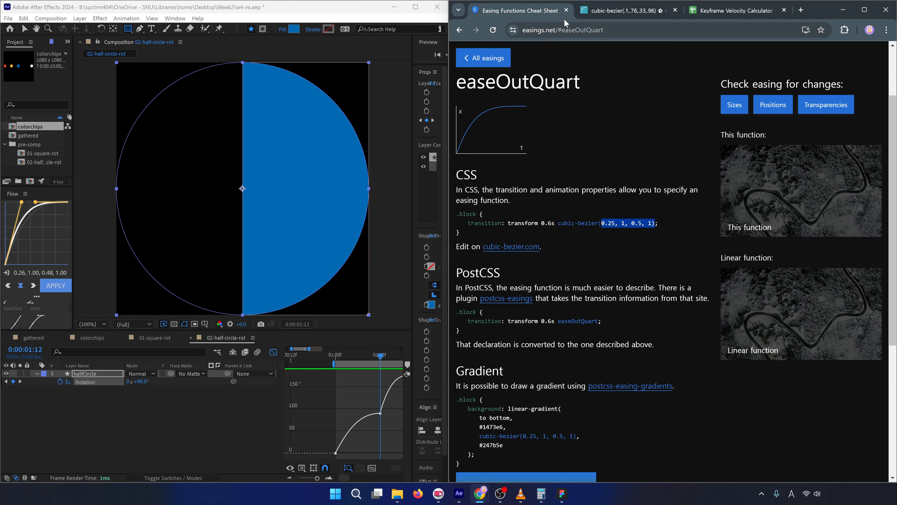
left_click(456, 61)
scroll(593, 262, "down", 3)
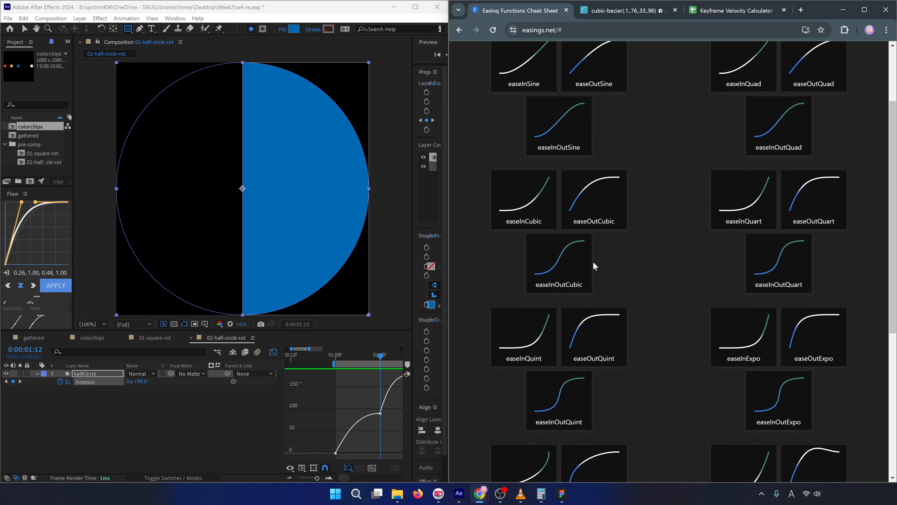
scroll(593, 262, "down", 5)
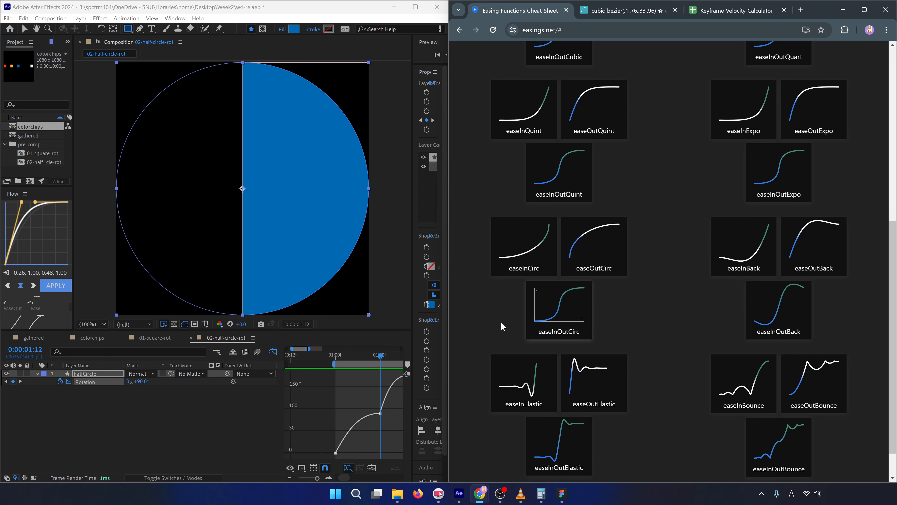
Open the easeInOutBack function on easings.net and highlight its four cubic-bezier values.
scroll(687, 316, "up", 2)
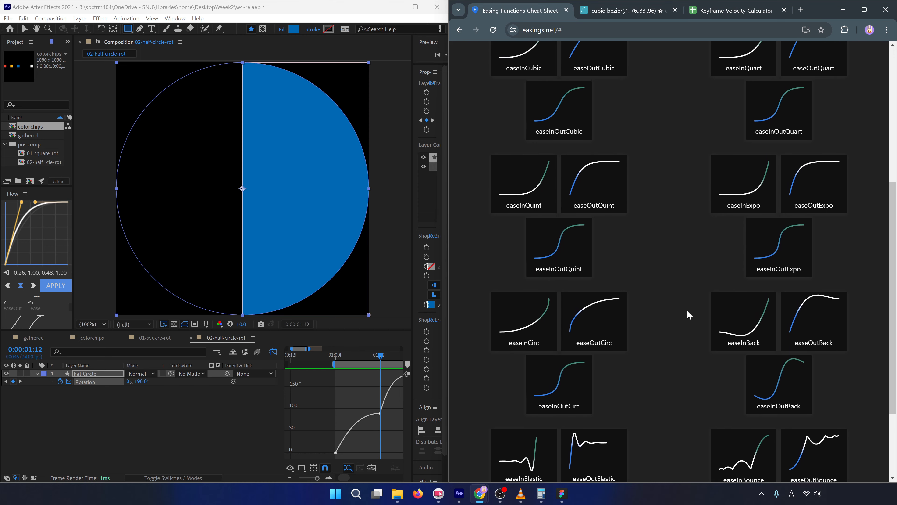
left_click(783, 403)
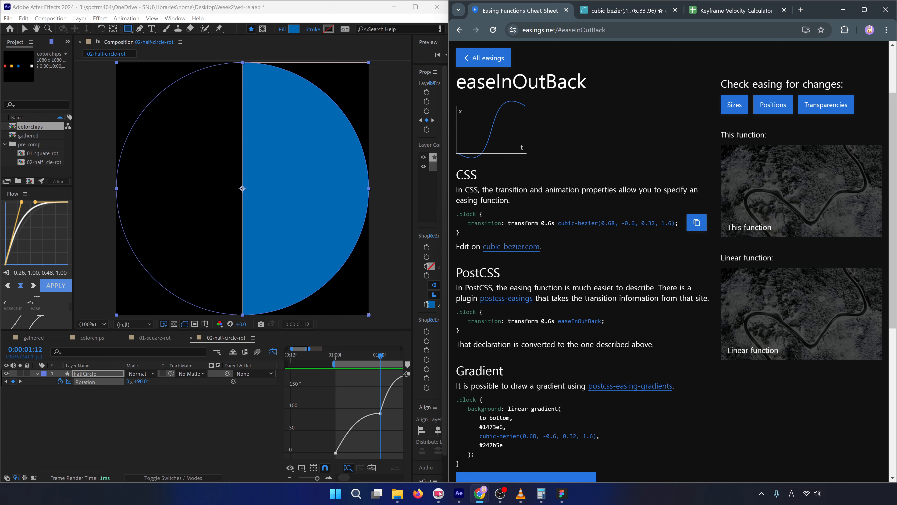
left_click_drag(602, 222, 671, 223)
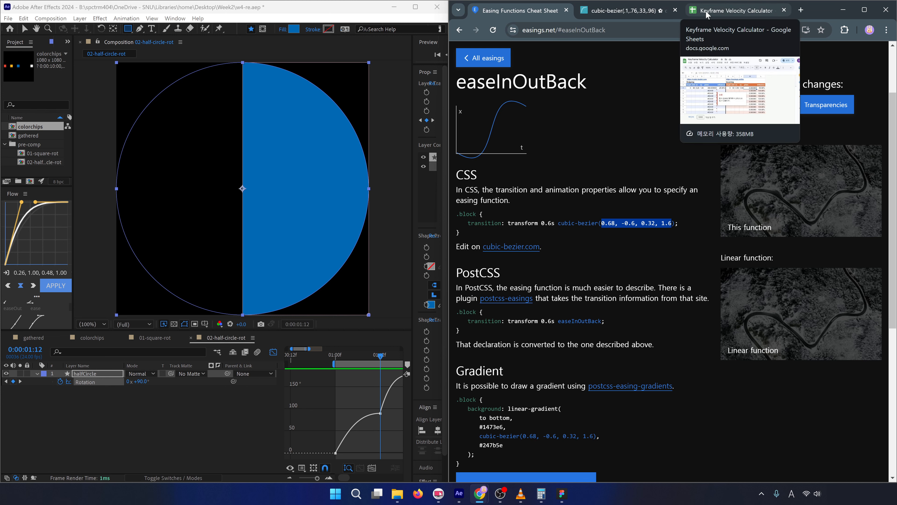
In the Keyframe Velocity Calculator's first row, set the outgoing cx to 0.68 and cy to -0.6, following easeInOutBack.
left_click(725, 11)
left_click(509, 155)
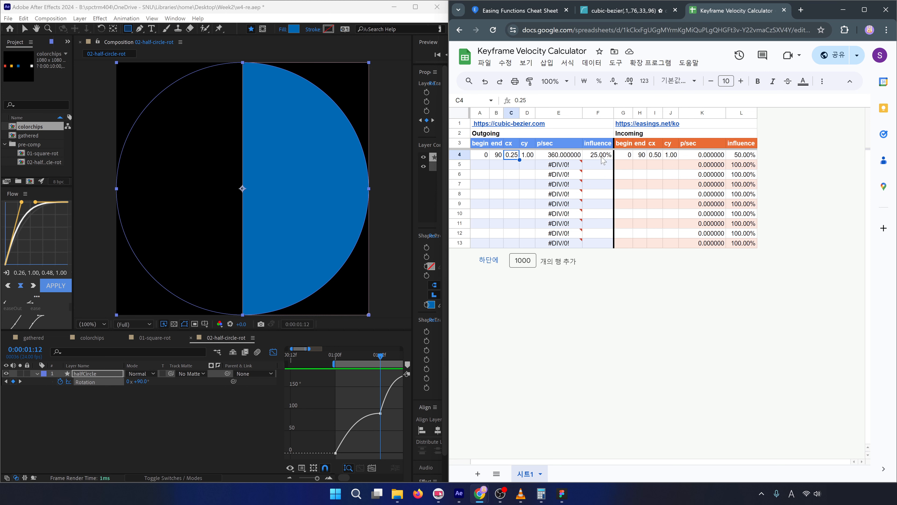
key("BackSpace")
type("-0.")
left_click(516, 10)
left_click(715, 12)
left_click(516, 15)
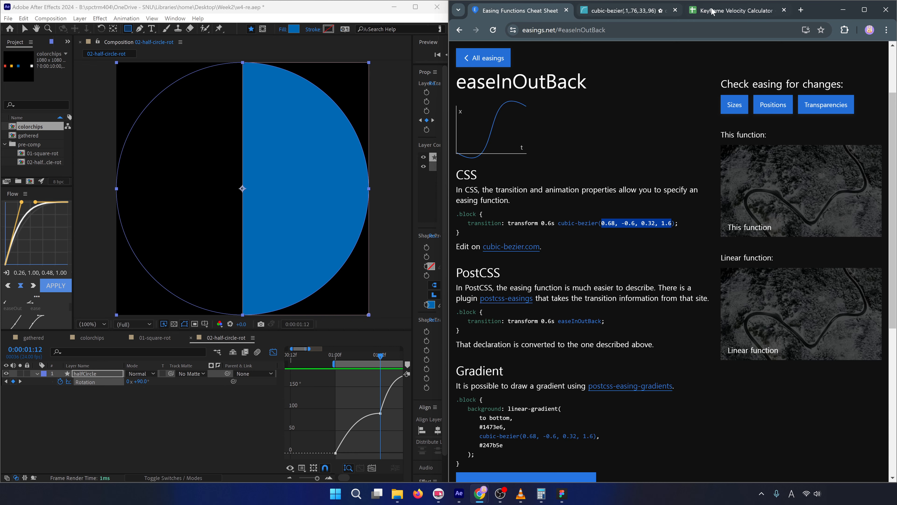
left_click(719, 13)
key("ctrl+a")
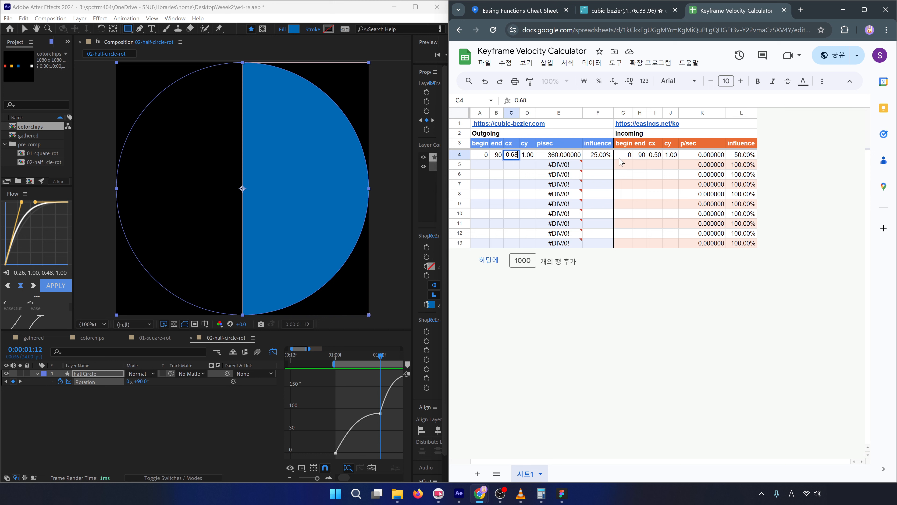
key("Tab")
type("-")
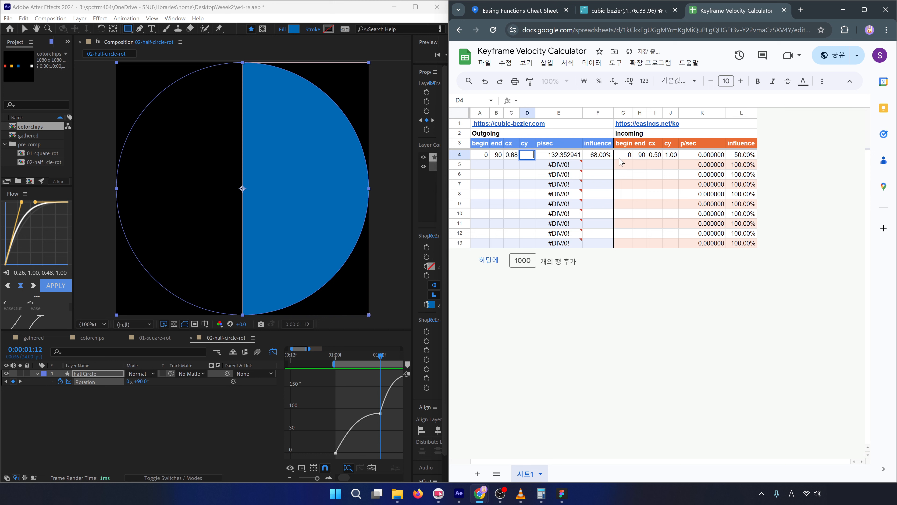
type("0.6")
key("Return")
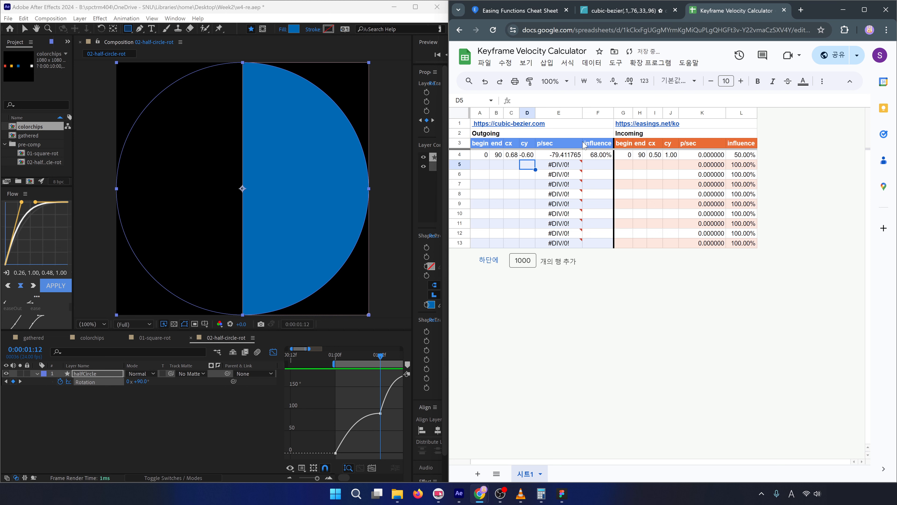
Recheck the easeInOutBack values, and set the calculator's incoming cx to 0.32 and cy to 0.6 in the first row.
left_click(605, 13)
left_click(519, 10)
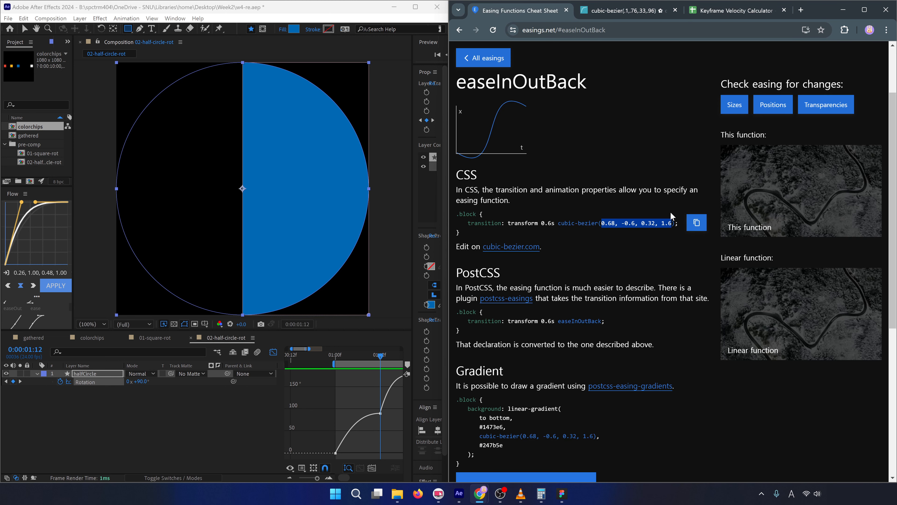
left_click(735, 11)
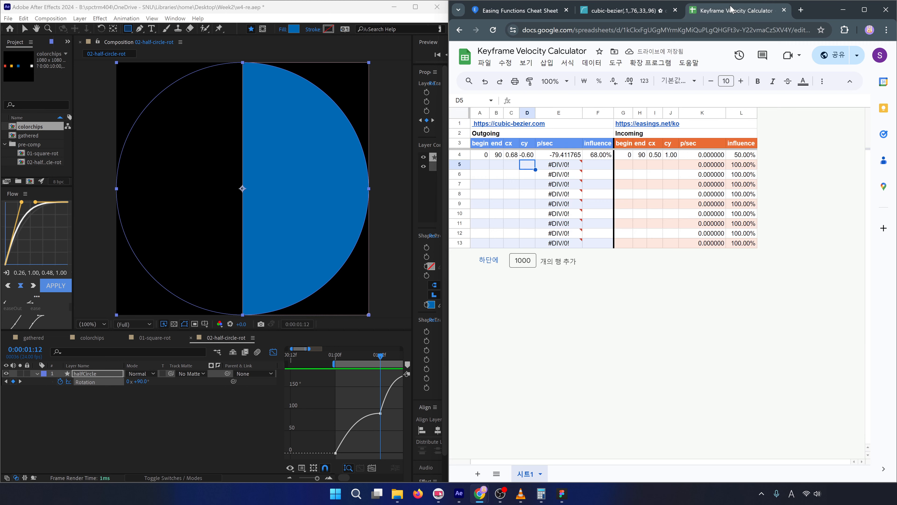
left_click(655, 155)
type("0.32")
key("Tab")
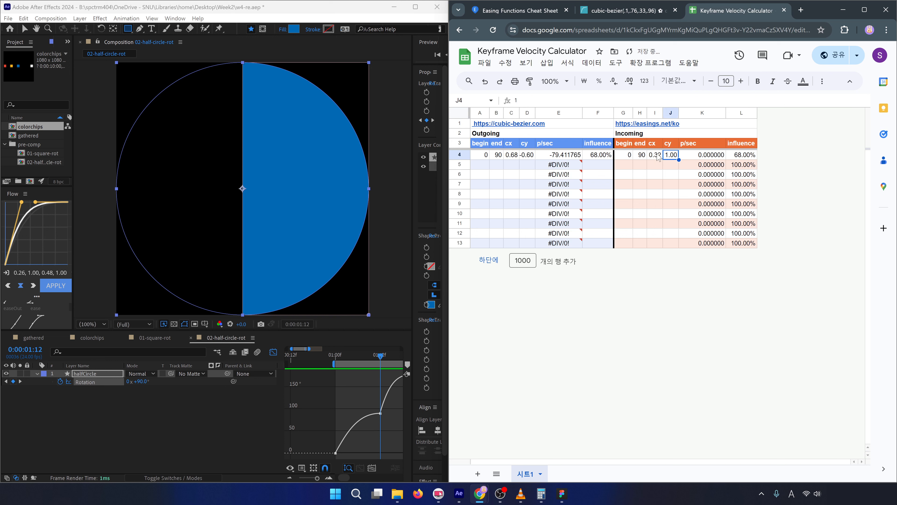
type("0.6")
key("Return")
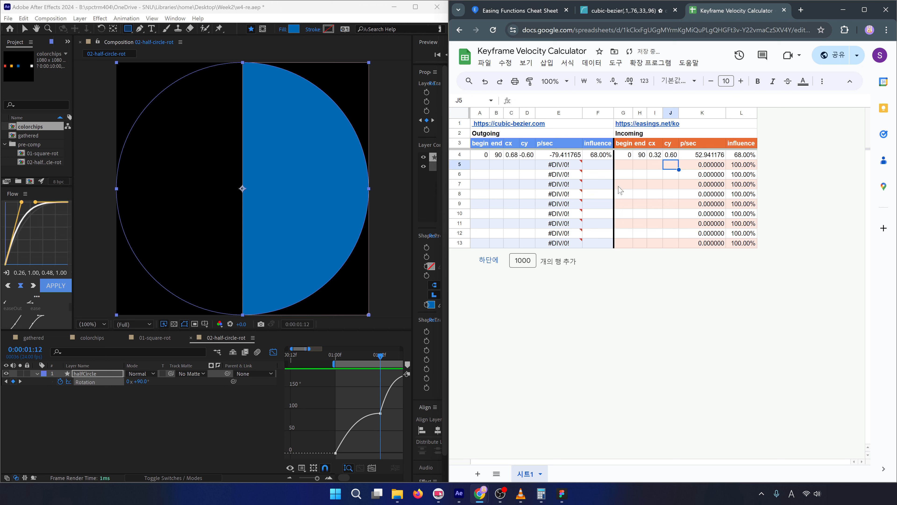
Compare the calculator's begin and end values with the rotation keyframes at 0:00:01:00 and 0:00:01:12, and inspect the outgoing results.
left_click(481, 156)
left_click(496, 156)
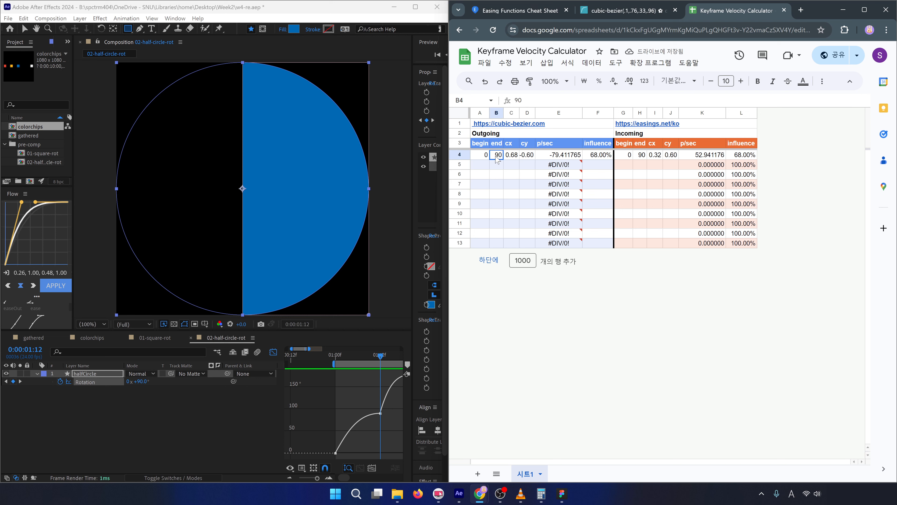
left_click(625, 154)
left_click(635, 154)
left_click(335, 355)
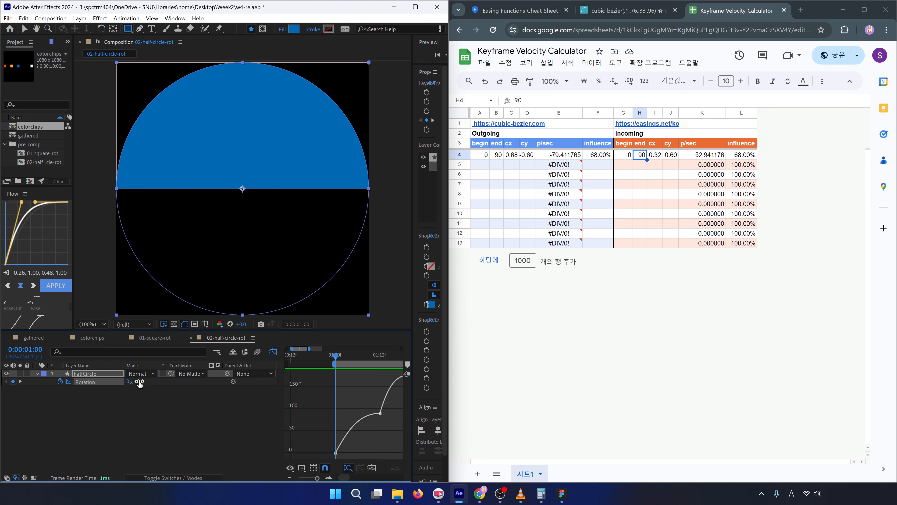
left_click(380, 355)
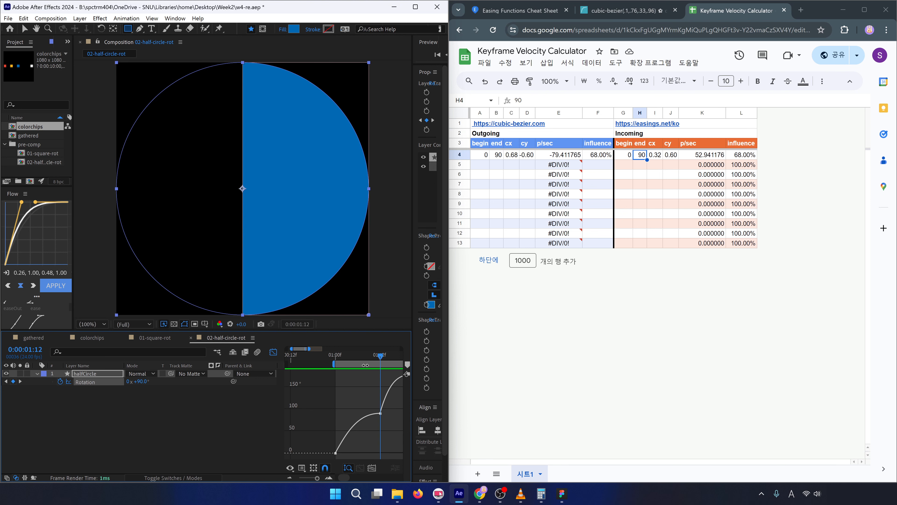
left_click(667, 328)
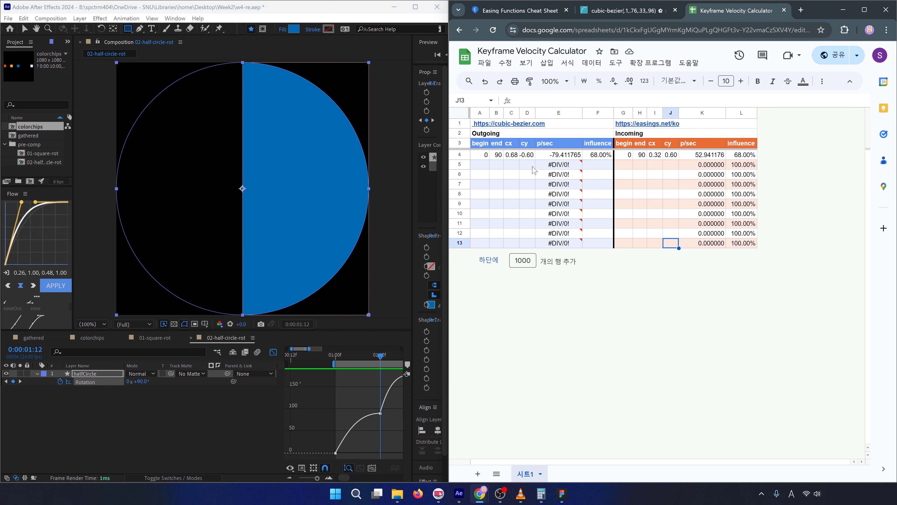
left_click(563, 157)
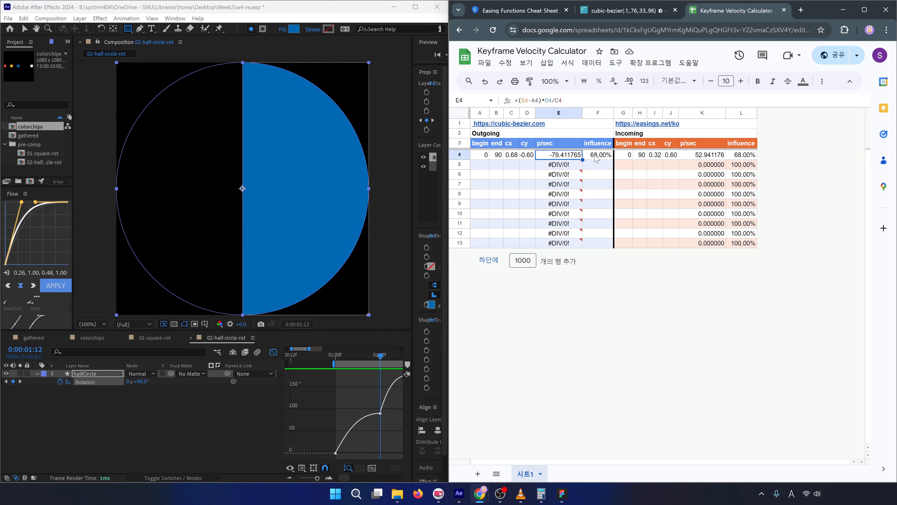
key("Right")
key("Left")
right_click(335, 453)
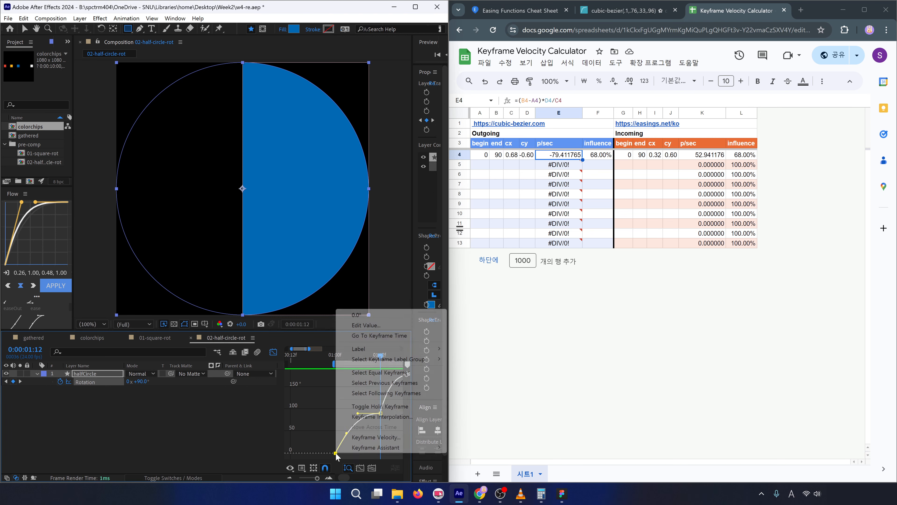
left_click(366, 437)
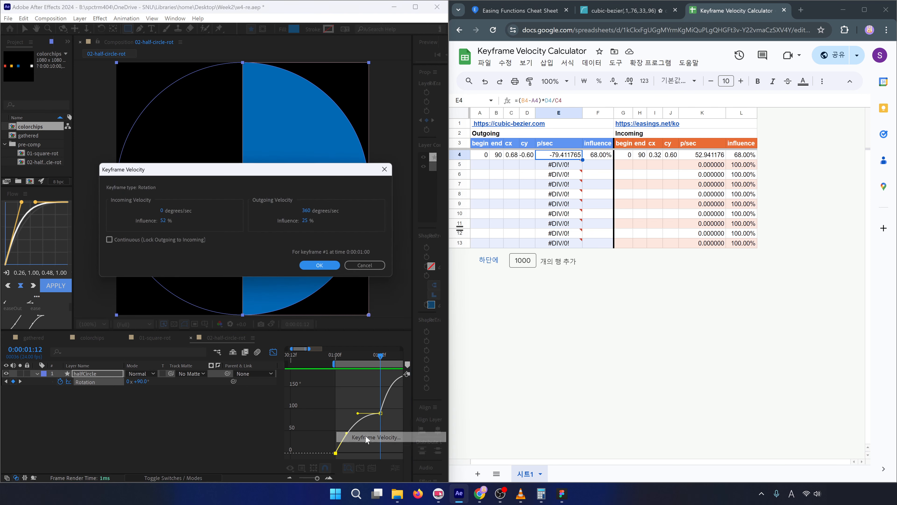
left_click(310, 211)
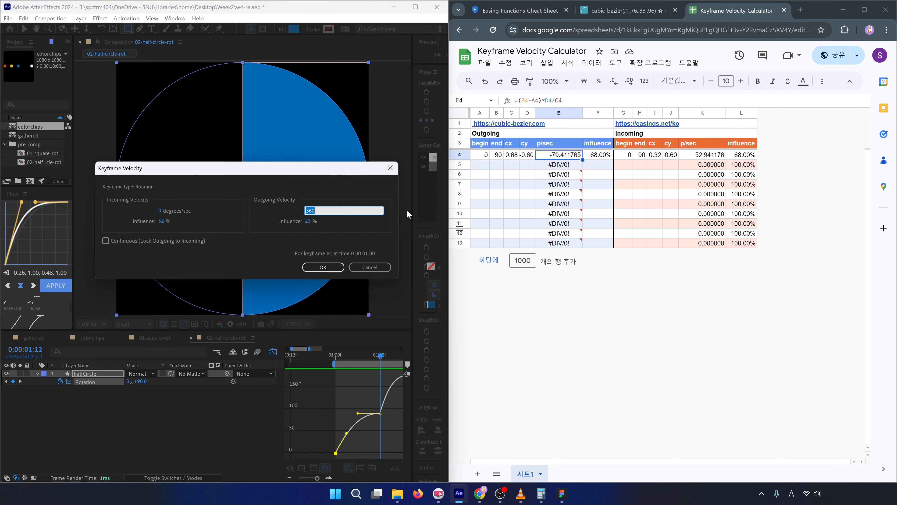
type("-")
key("Return")
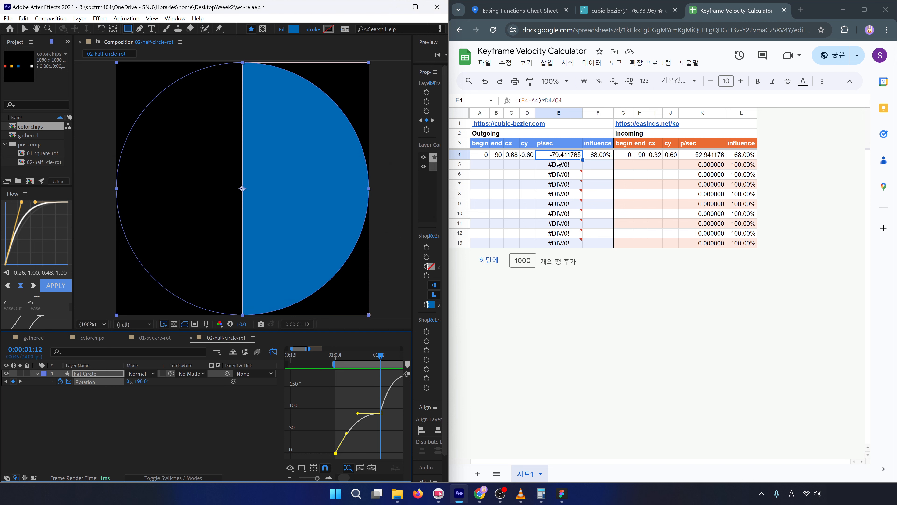
Copy the calculator's outgoing result of -79.411765 degrees/sec into the first rotation keyframe's outgoing velocity, with 68% influence.
left_click(560, 159)
key("ctrl+c")
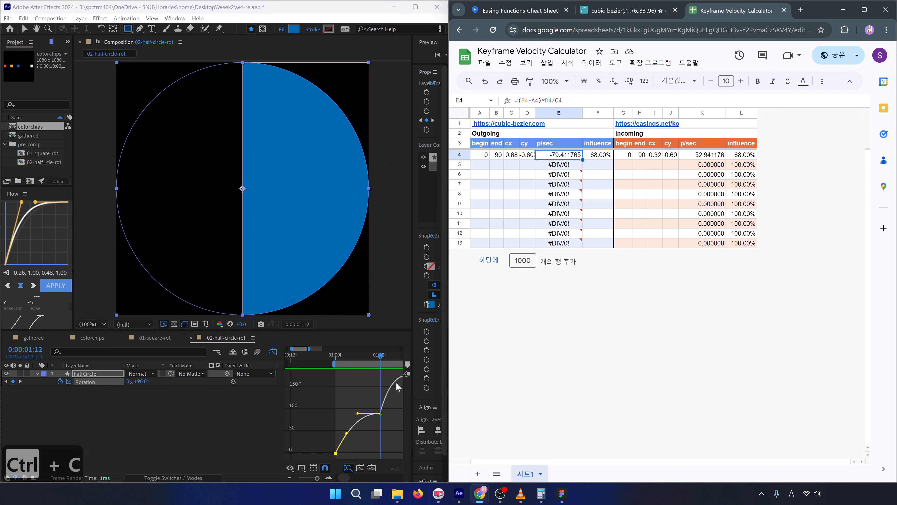
right_click(336, 452)
left_click(380, 437)
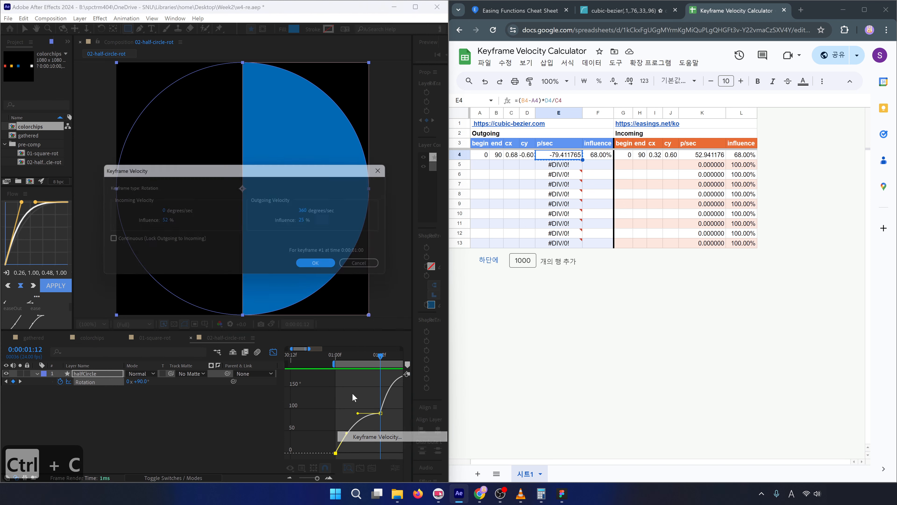
left_click(308, 211)
key("ctrl+v")
left_click(309, 221)
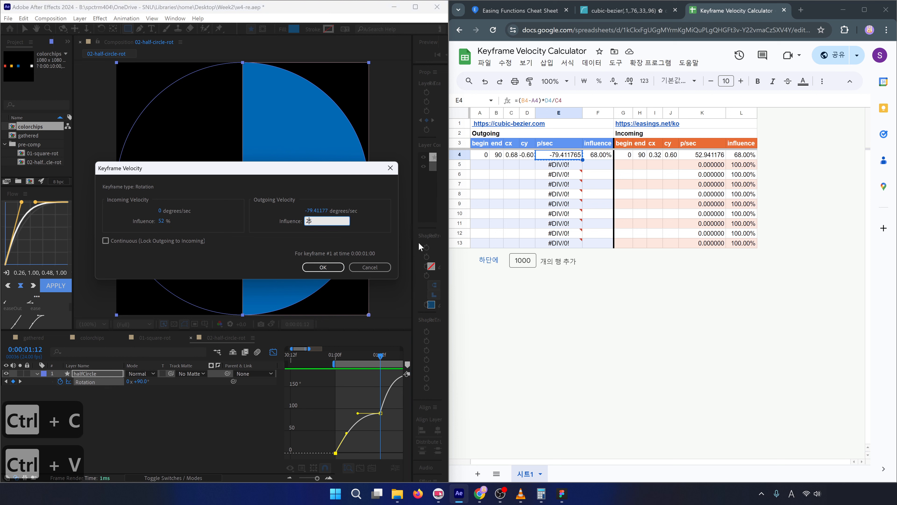
key("ctrl+a")
type("68")
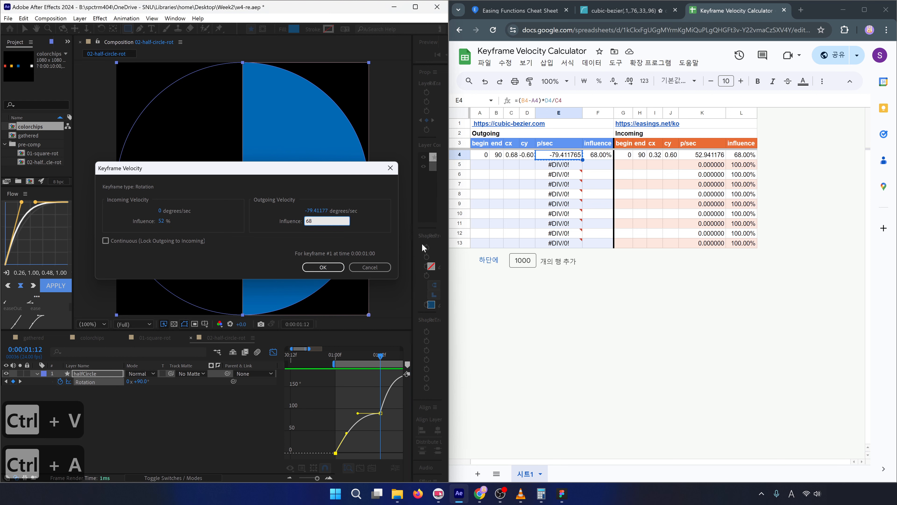
key("Return")
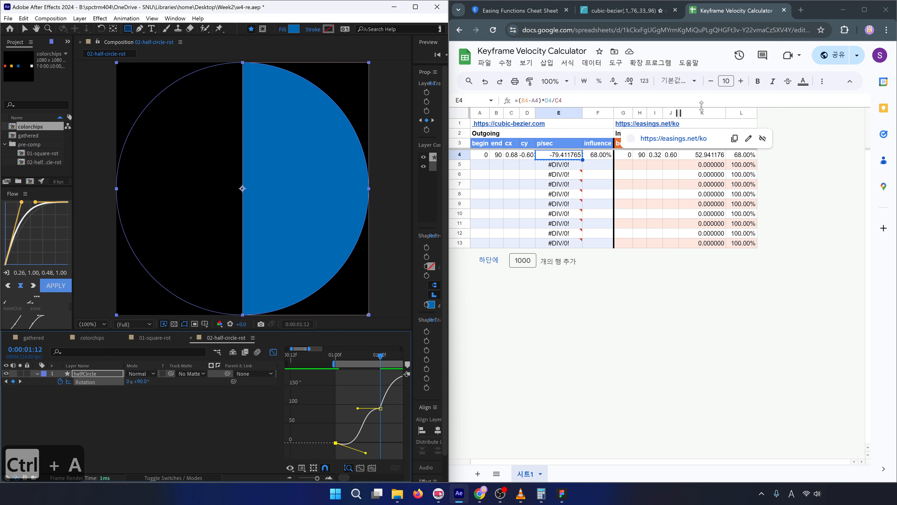
Copy the calculator's incoming result of 52.941176 degrees/sec into the second rotation keyframe's incoming velocity, with 68% influence.
left_click(706, 157)
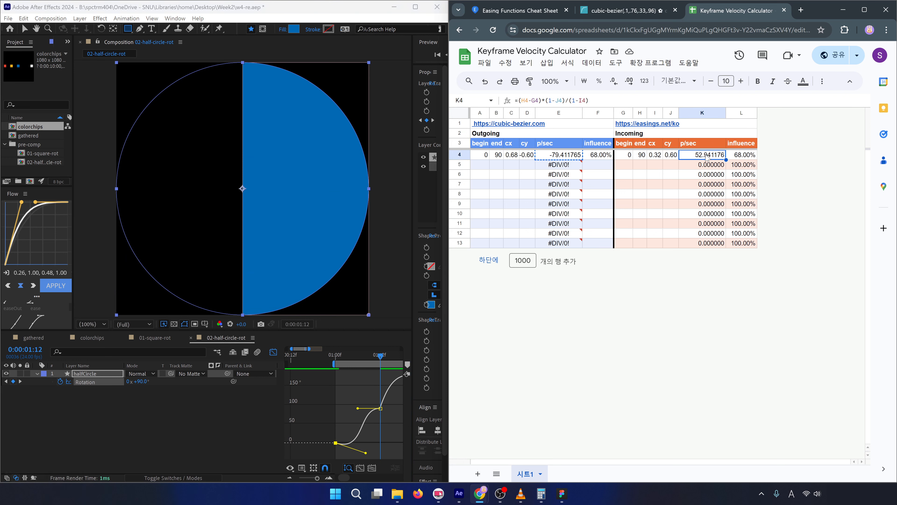
key("ctrl+c")
right_click(382, 411)
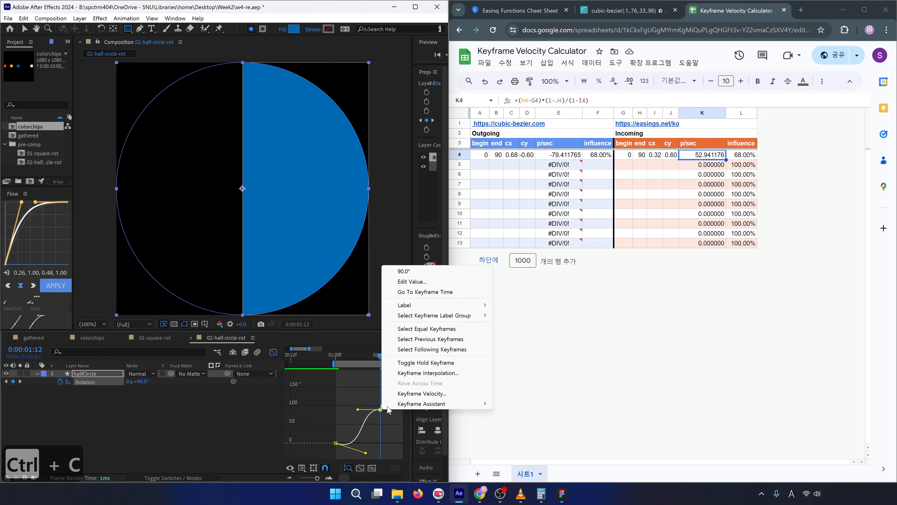
left_click(390, 394)
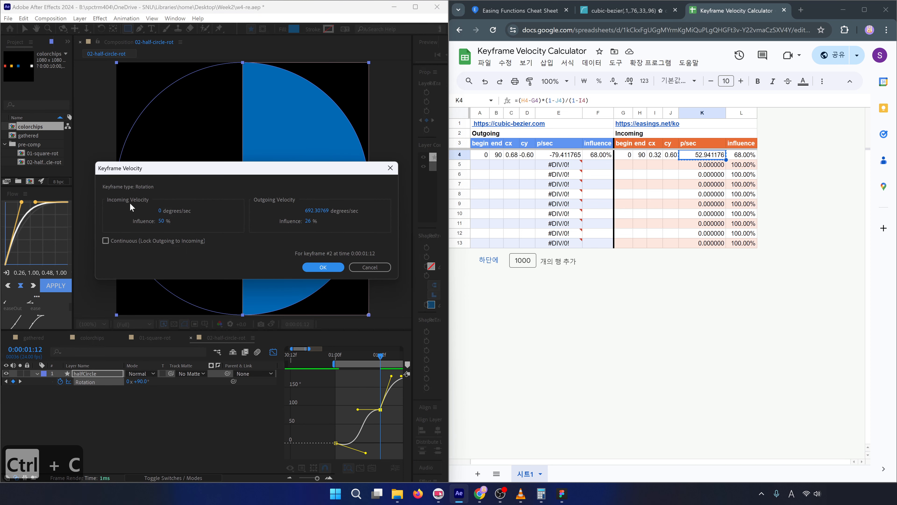
left_click(159, 211)
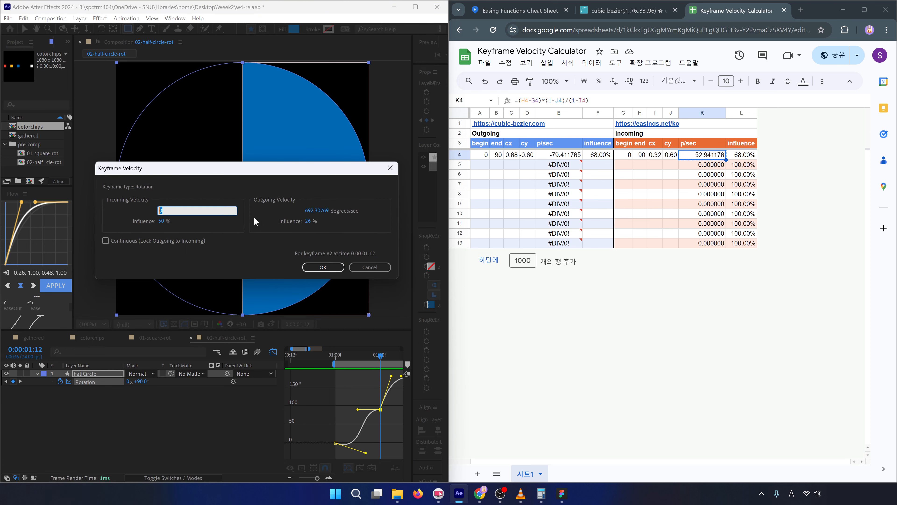
key("ctrl+v")
left_click(162, 221)
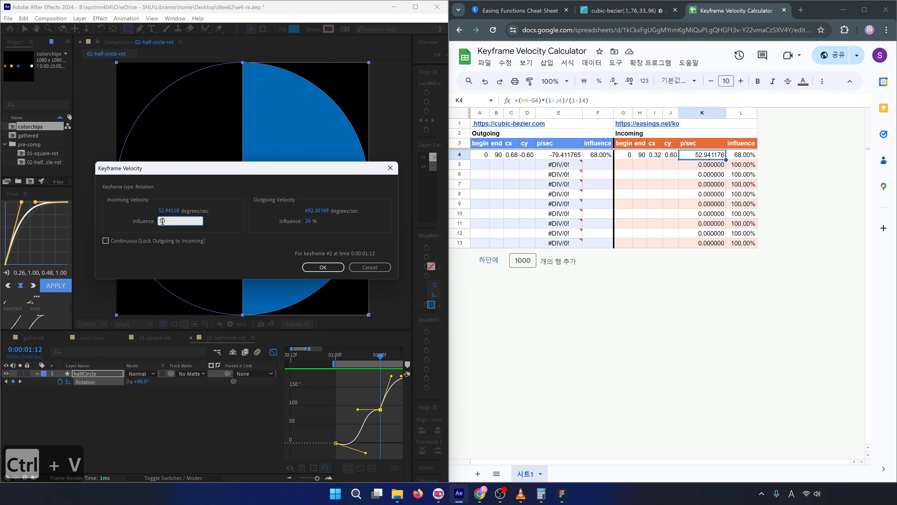
key("ctrl+a")
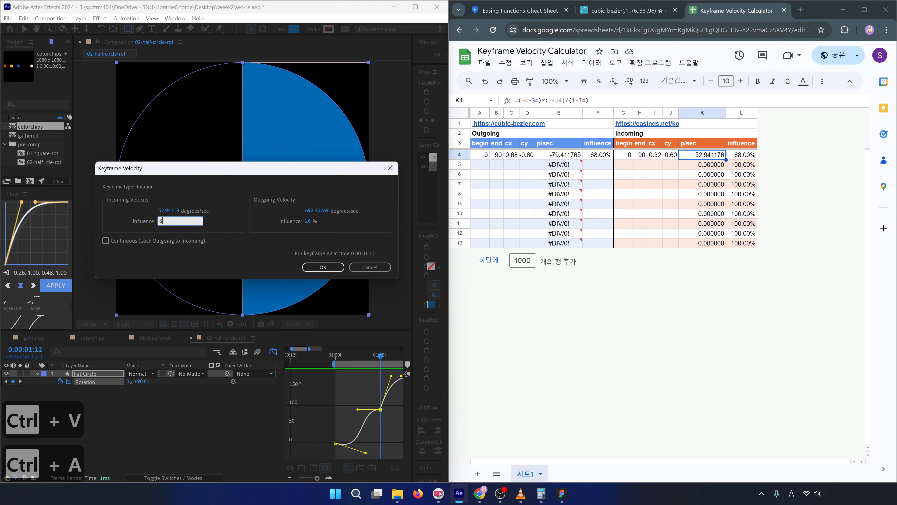
type("68")
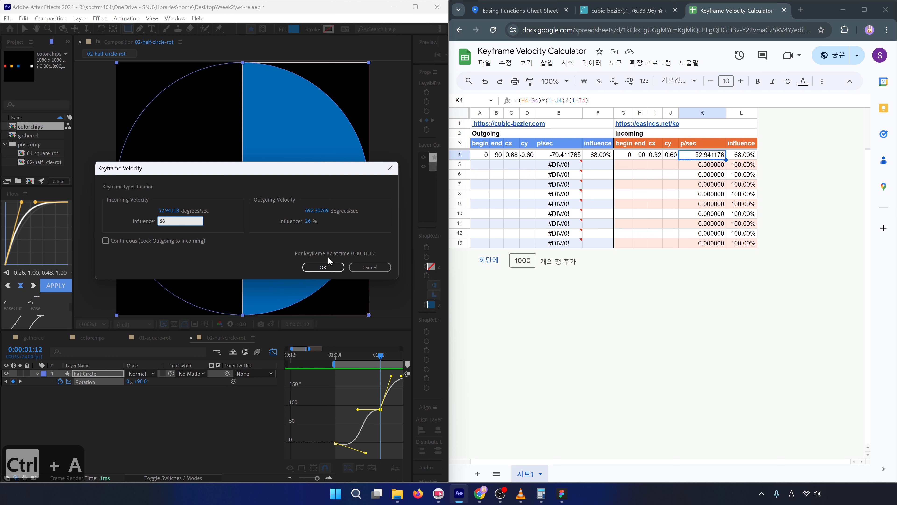
left_click(323, 267)
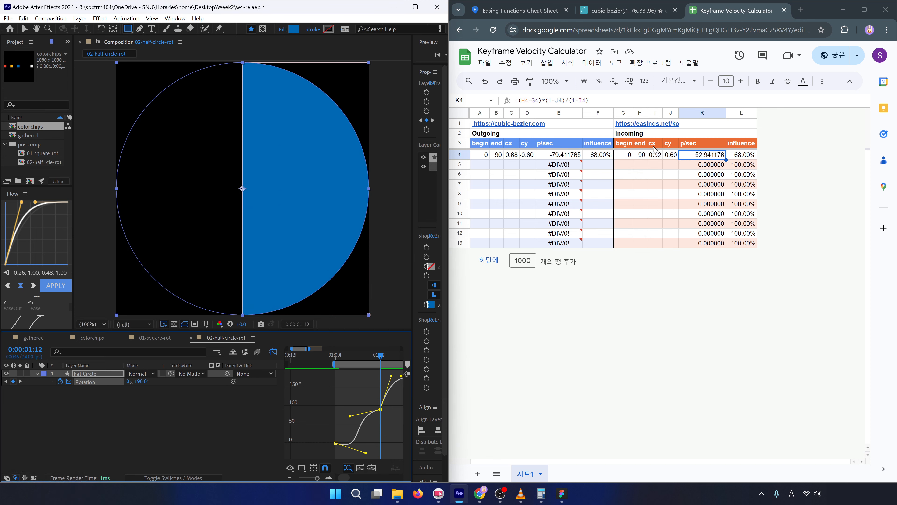
Recheck the easeInOutBack values on easings.net and set the calculator's incoming cy in the first row to 1.6.
left_click(670, 155)
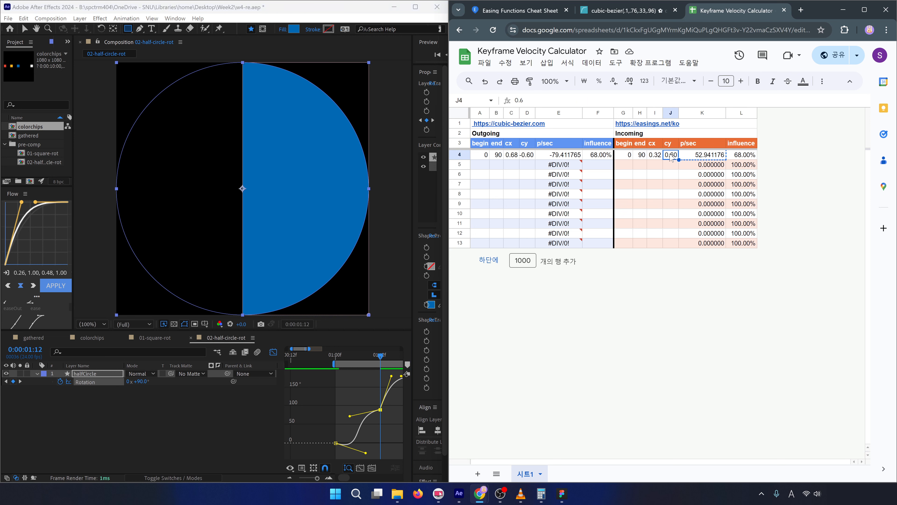
left_click(621, 11)
left_click(522, 11)
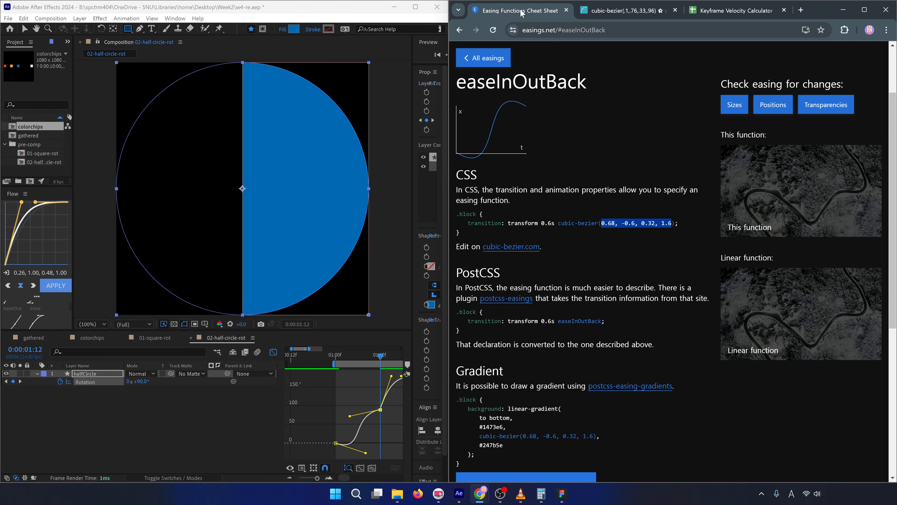
left_click(739, 12)
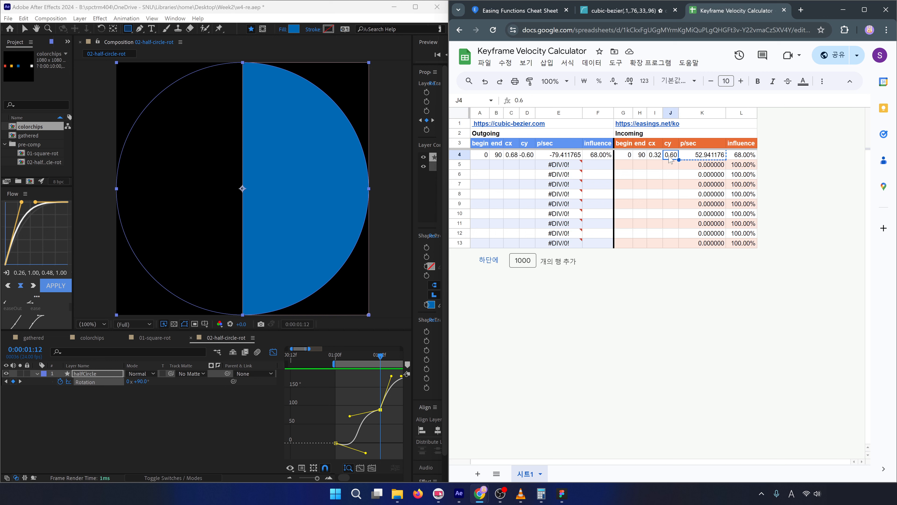
type("1.6")
key("Return")
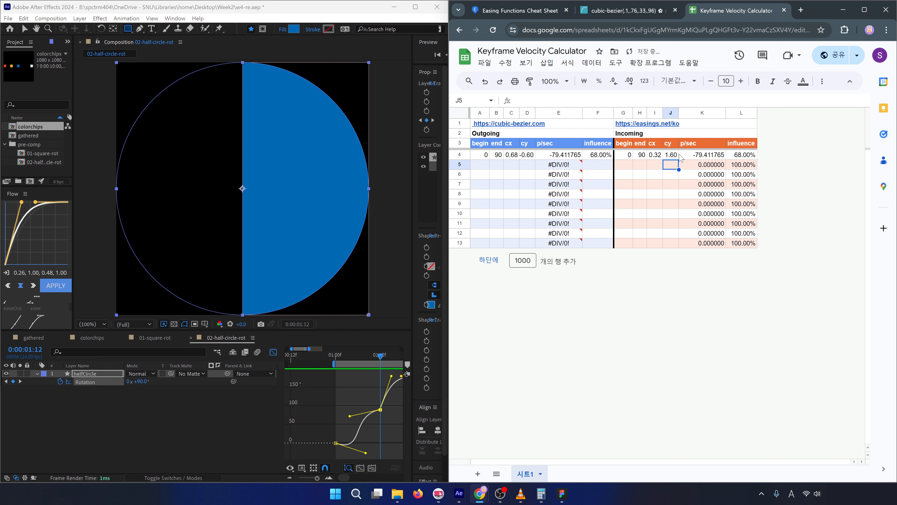
Copy the calculator's incoming result of -79.411765 degrees/sec into the incoming velocity of the rotation keyframe at 0:00:01:12.
left_click(703, 159)
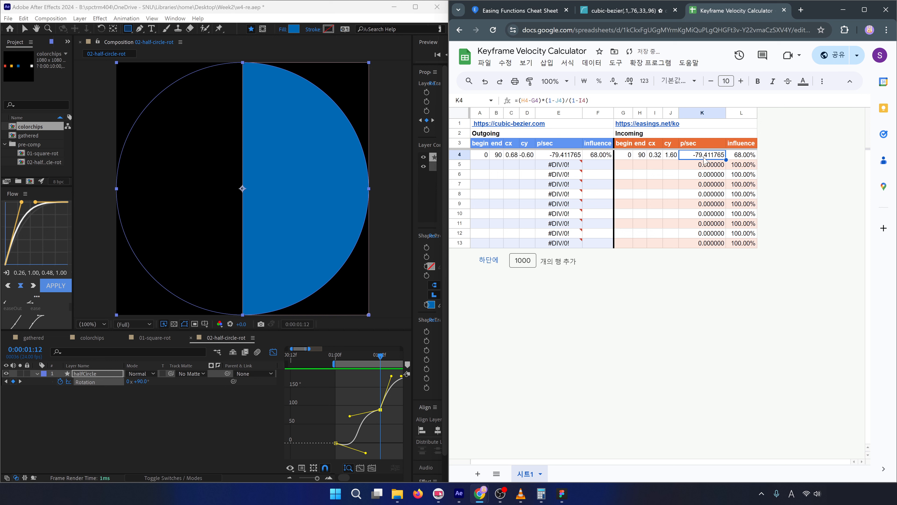
key("ctrl+c")
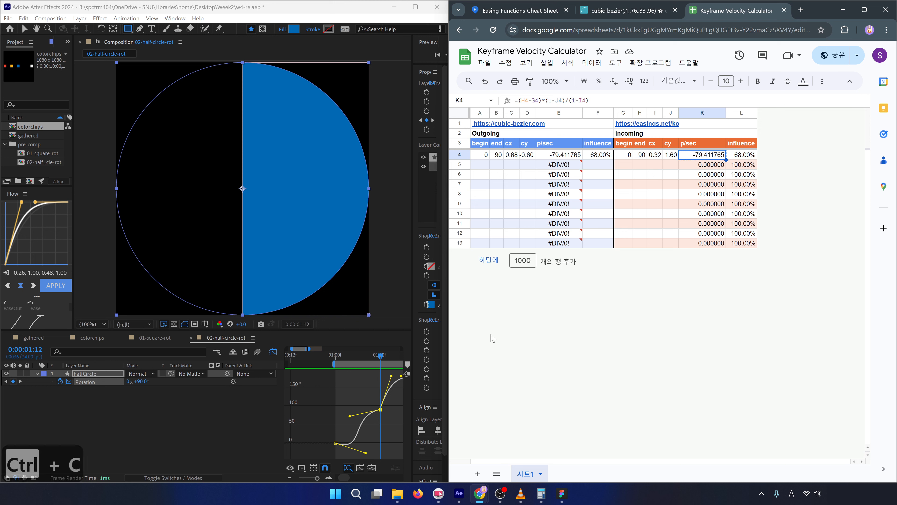
right_click(380, 410)
left_click(399, 397)
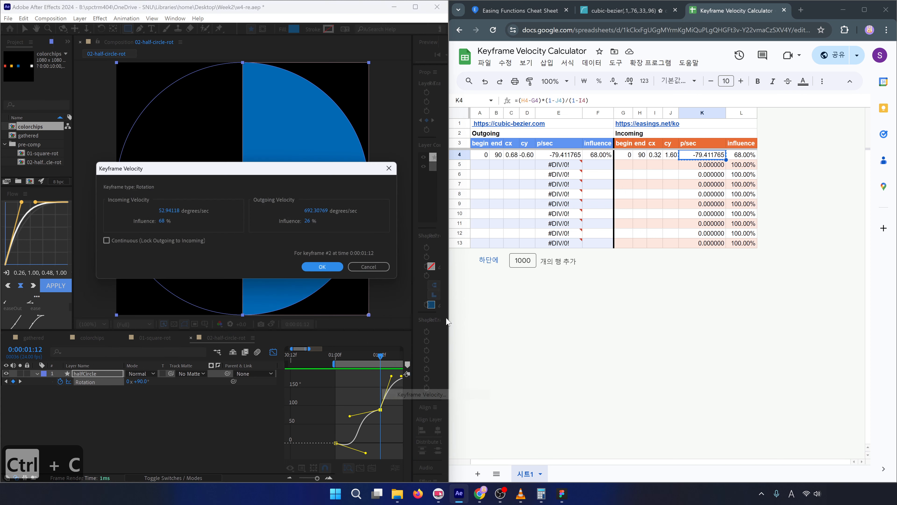
left_click(169, 211)
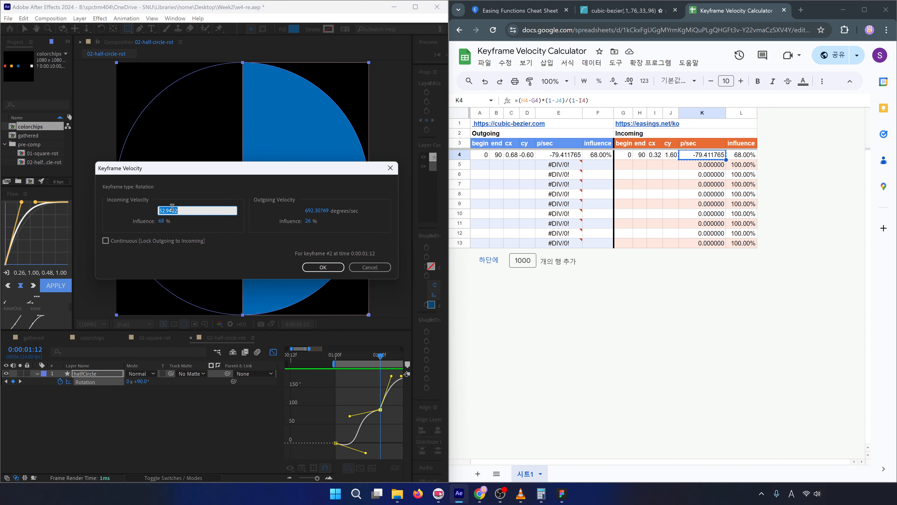
key("ctrl+v")
left_click(330, 267)
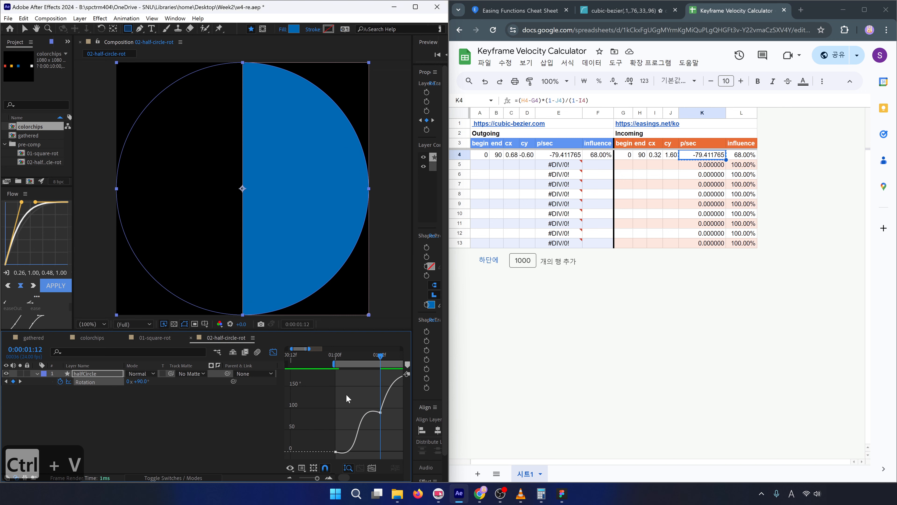
Maximize After Effects, end the work area at 0:00:01:11, and preview the half circle's first rotation.
double_click(364, 10)
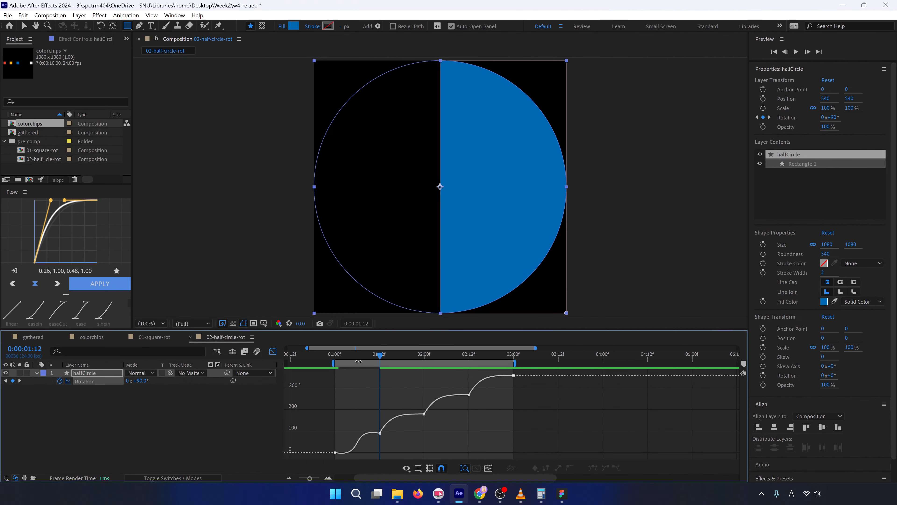
left_click(357, 355)
left_click_drag(356, 359, 378, 358)
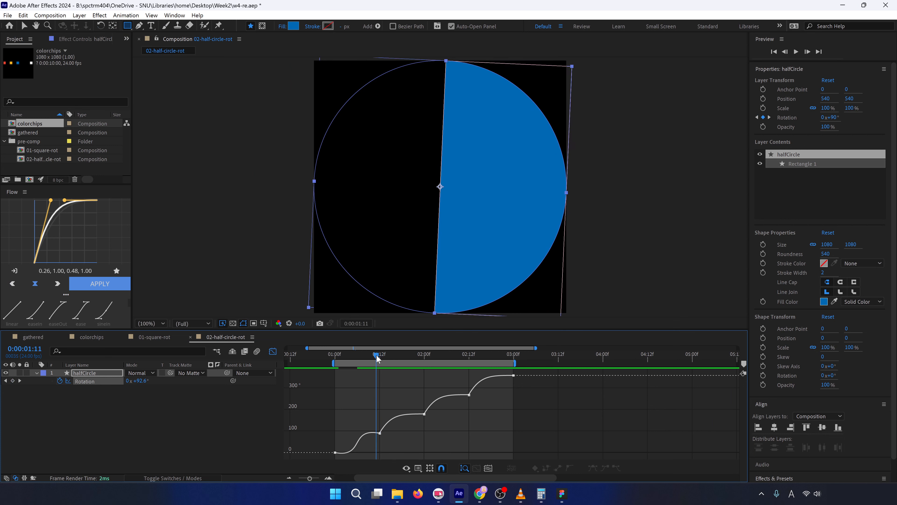
key("n")
key("space")
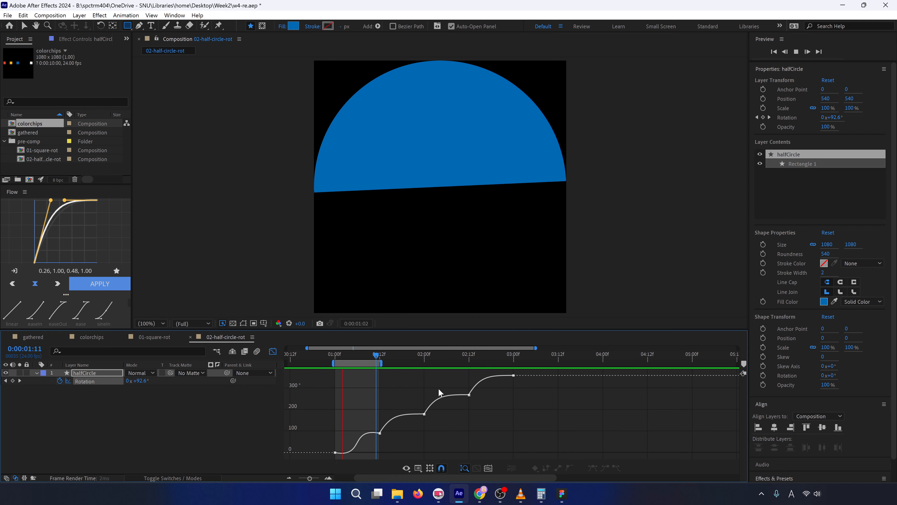
key("space")
Examine the half circle's first rotation frame by frame from 0:00:01:00 to 0:00:01:12.
left_click_drag(353, 355, 335, 360)
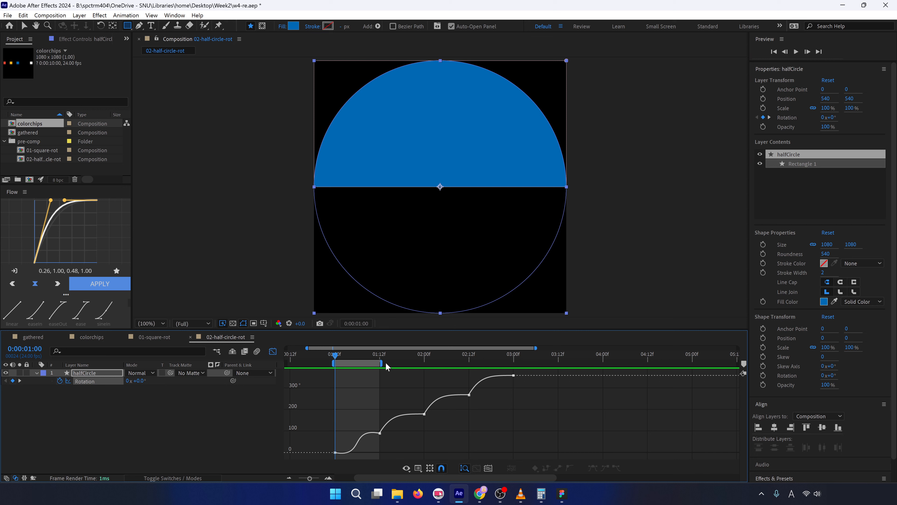
key("ctrl+Right")
key("ctrl+Right")
key("ctrl+Right")
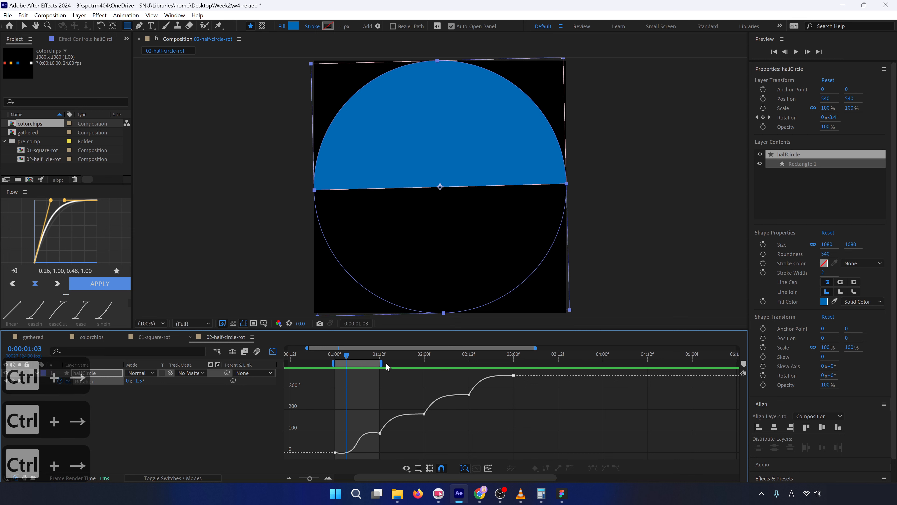
key("ctrl+Right")
key("ctrl+Right")
key("ctrl+Right")
key("ctrl+Right")
key("ctrl+Right")
key("ctrl+Right")
key("ctrl+Right")
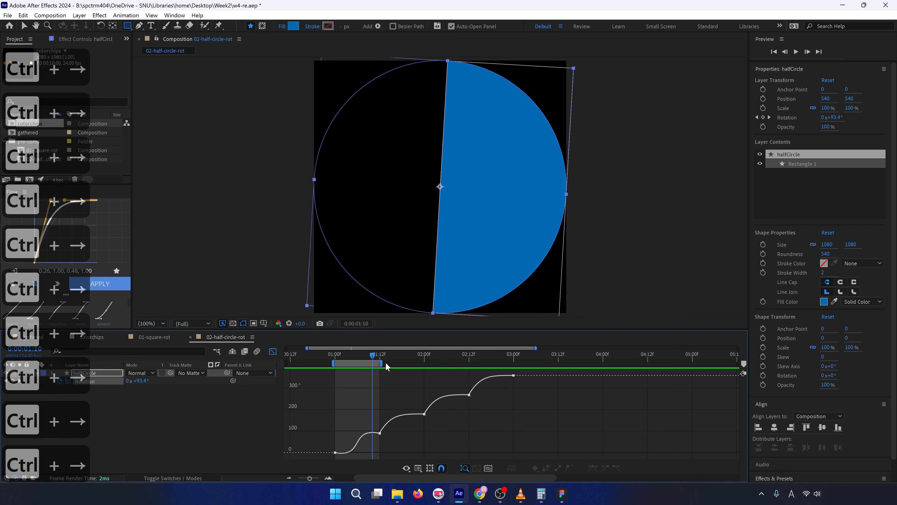
key("ctrl+Right")
key("ctrl+Right")
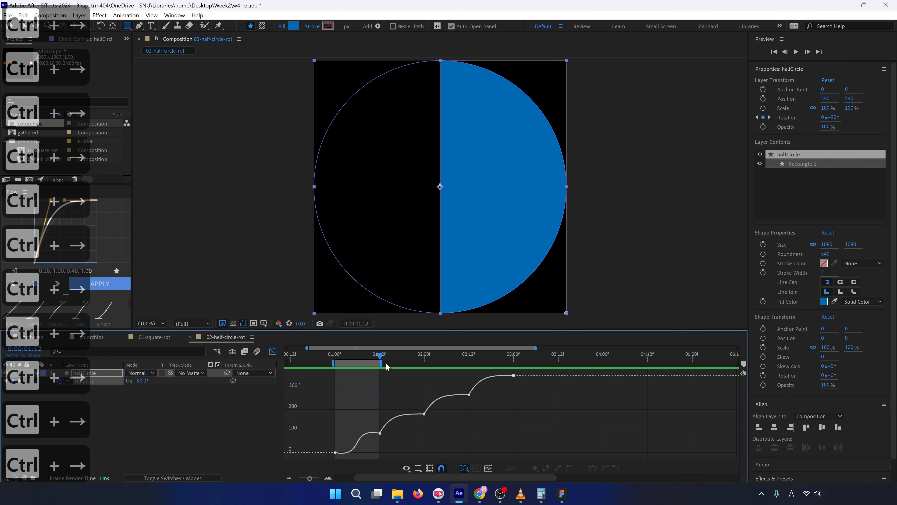
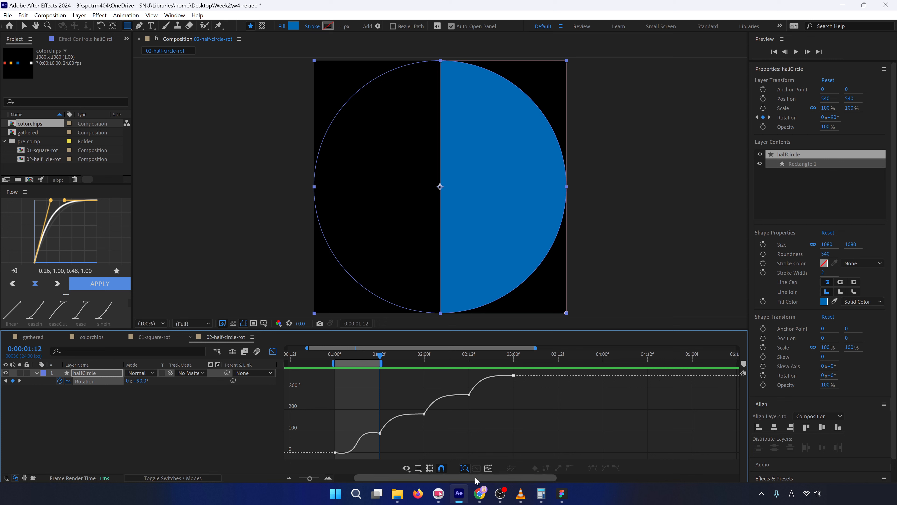
Switch to the browser and look up the easeInBack function's cubic-bezier values on easings.net.
mouse_move(480, 493)
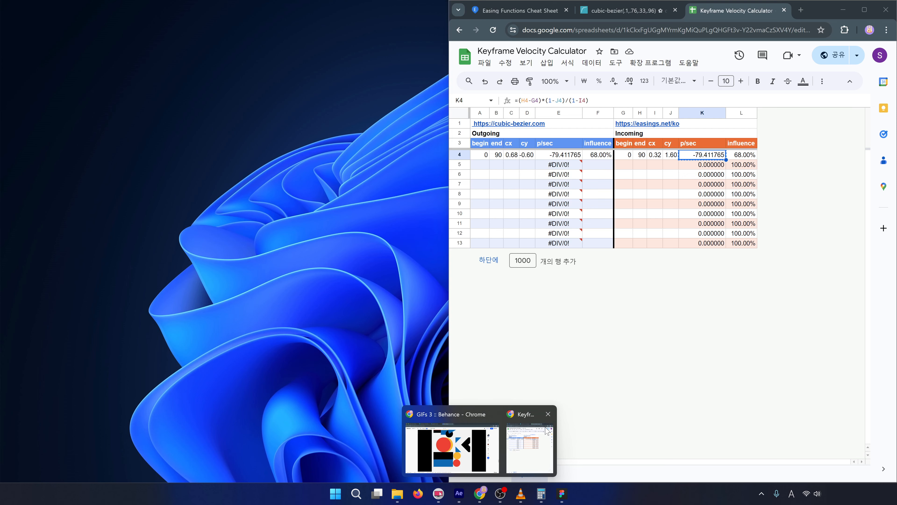
left_click(547, 431)
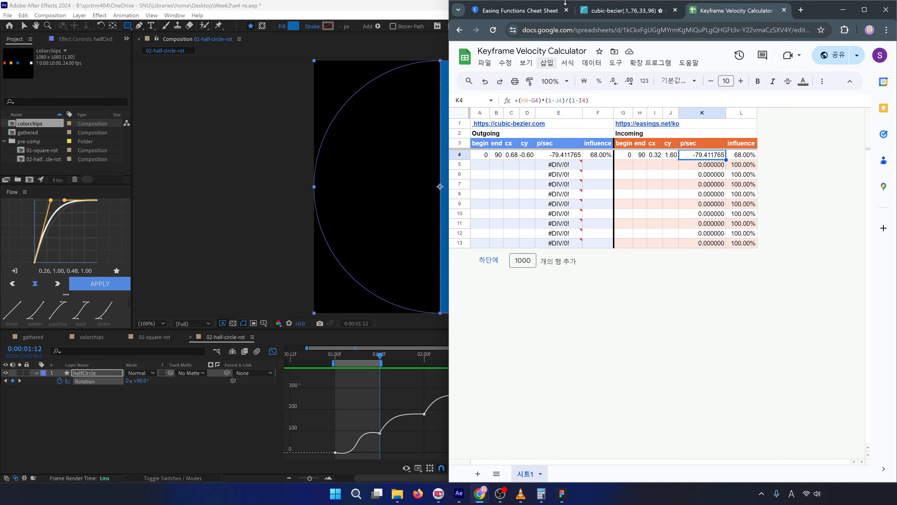
left_click_drag(826, 8, 752, 0)
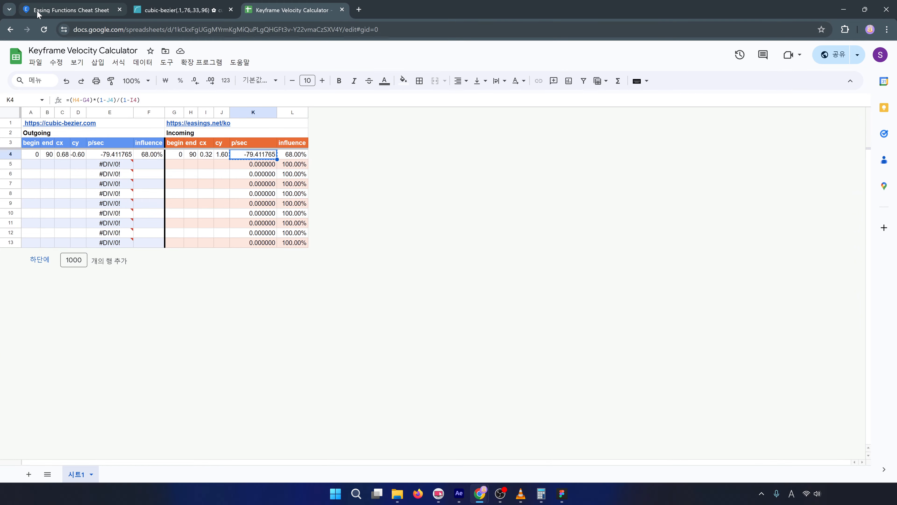
left_click(71, 10)
left_click(11, 29)
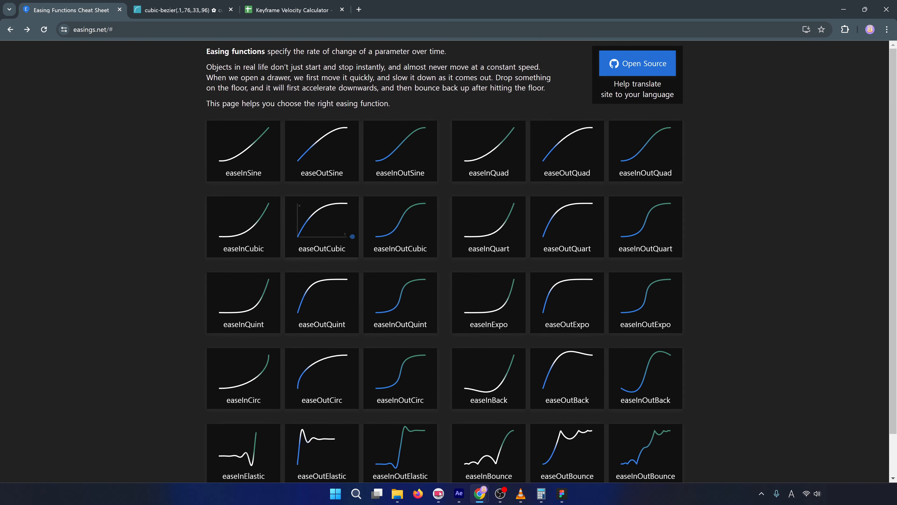
scroll(495, 343, "down", 1)
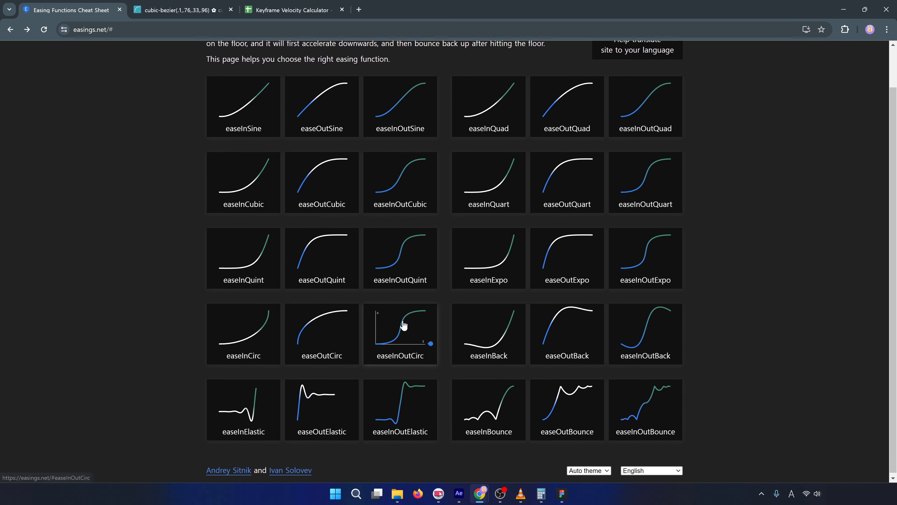
left_click(486, 340)
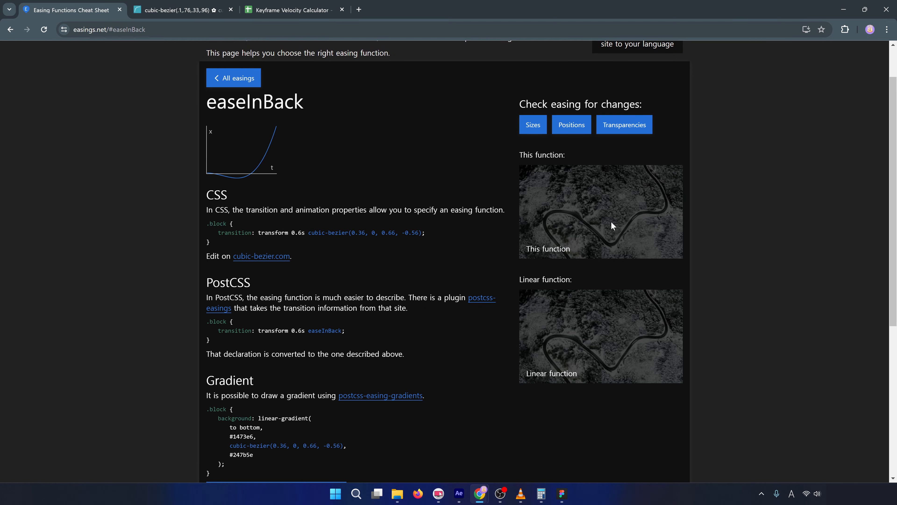
left_click(843, 9)
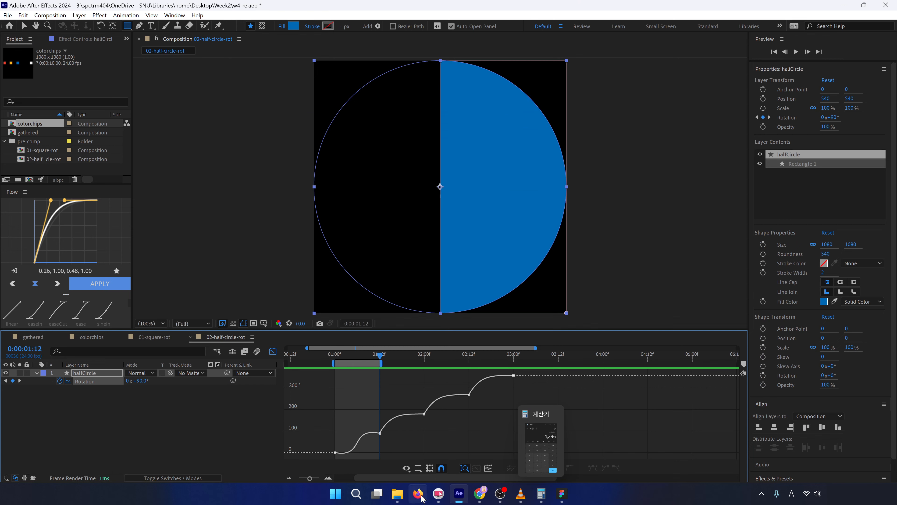
Review the first row of the velocity calculator in the browser, comparing its outgoing and incoming cx, cy, p/sec and influence cells.
mouse_move(486, 494)
left_click(530, 447)
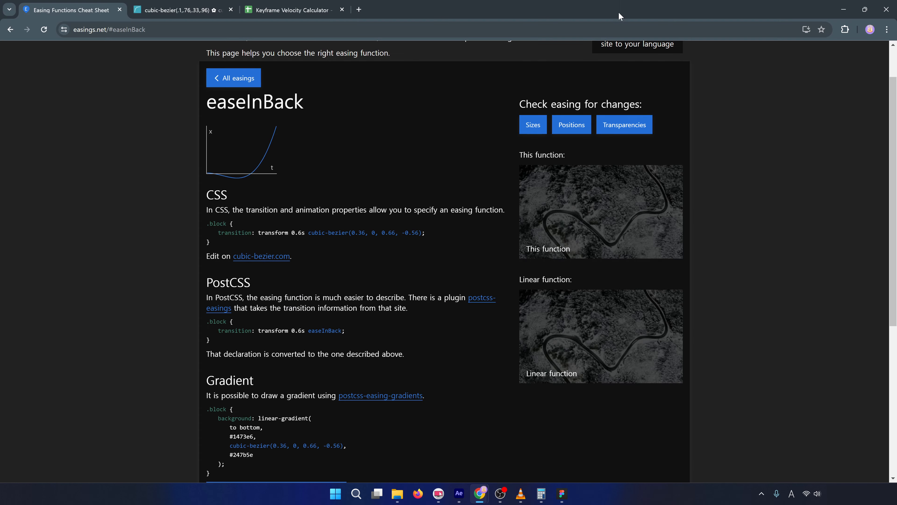
left_click(294, 10)
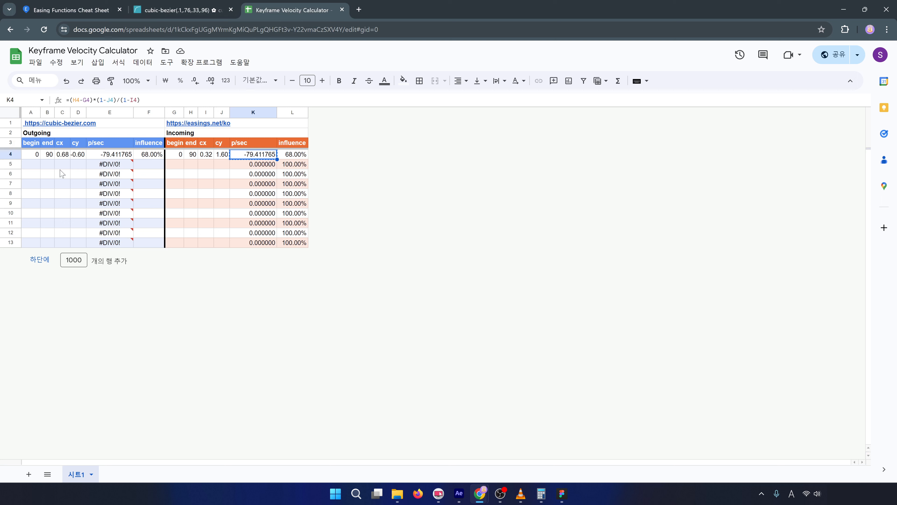
left_click(63, 158)
left_click(78, 156)
left_click(212, 157)
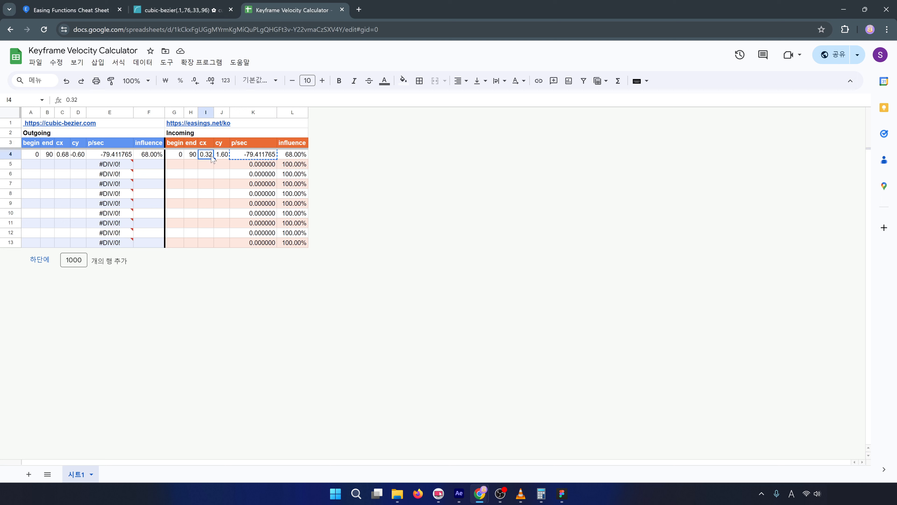
left_click(264, 156)
left_click(297, 158)
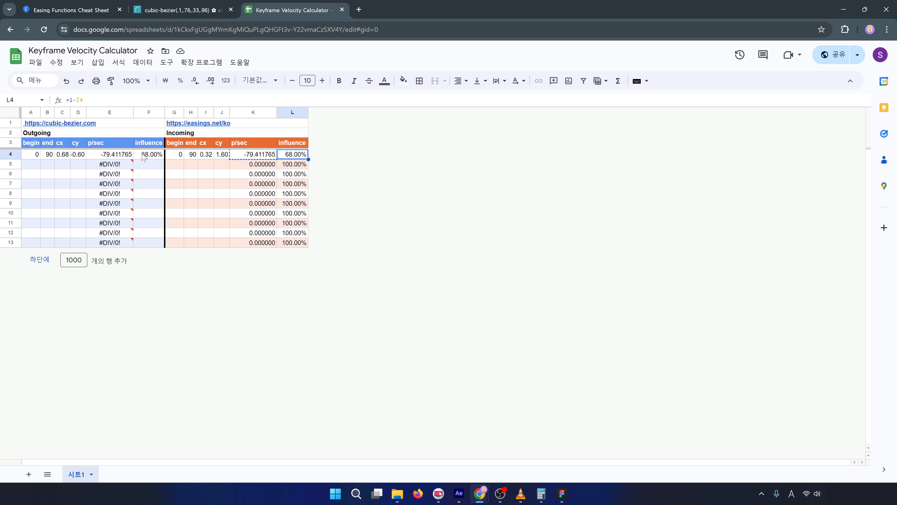
left_click(129, 156)
left_click(151, 155)
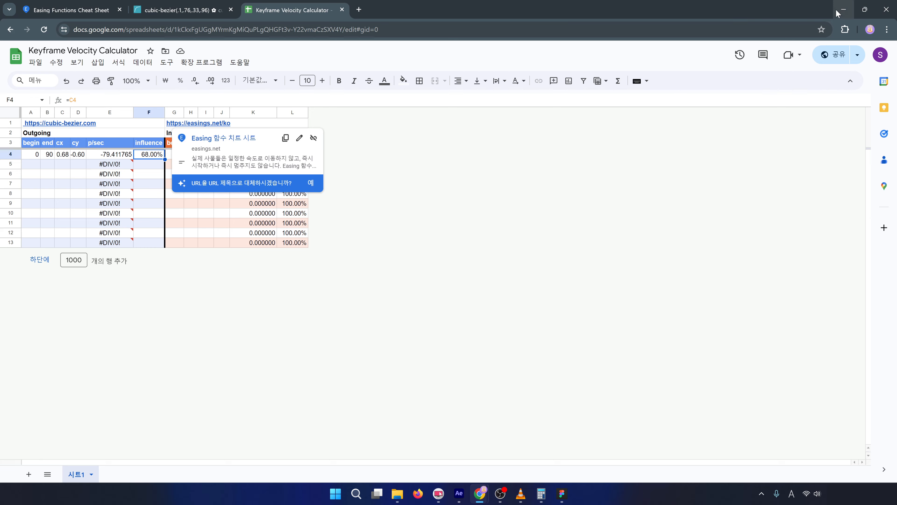
left_click(844, 10)
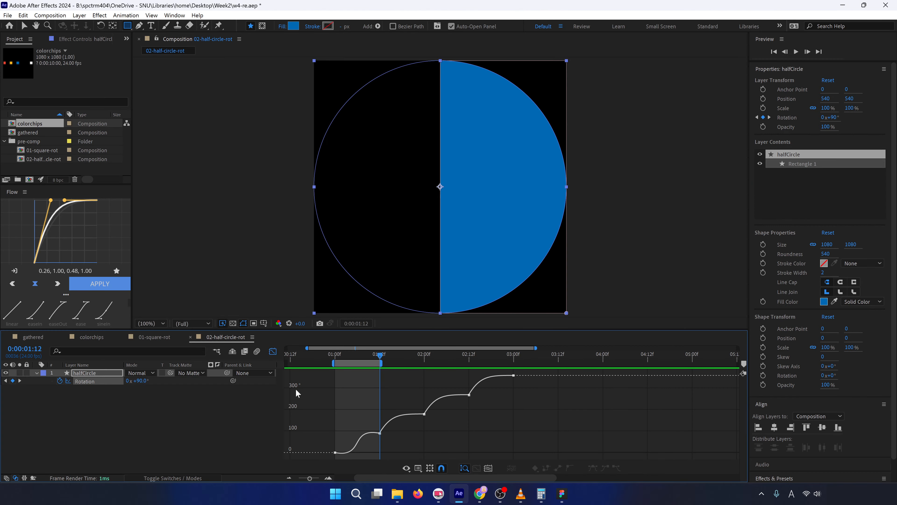
Give the halfCircle rotation keyframe at 0:00:01:00 an incoming velocity of -79.4118 degrees/sec with 68% influence, matching its outgoing velocity.
left_click(273, 351)
left_click(448, 395)
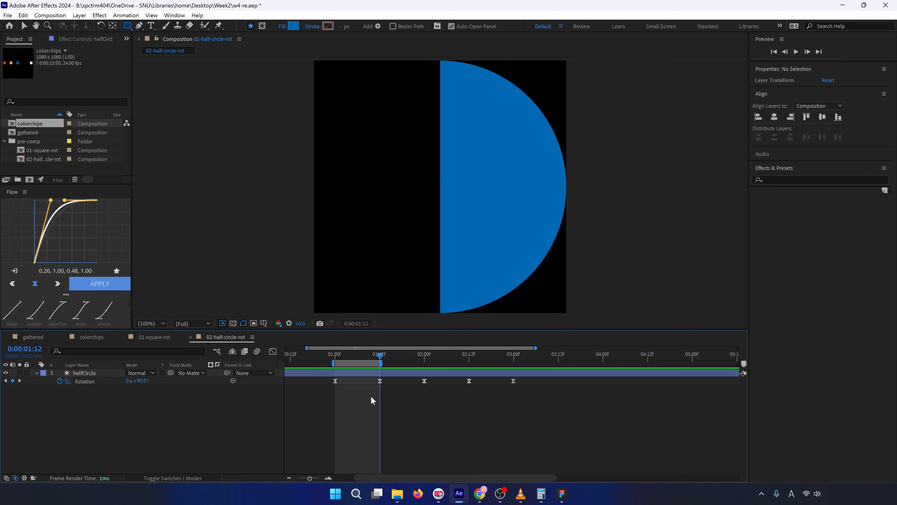
right_click(336, 382)
left_click(354, 420)
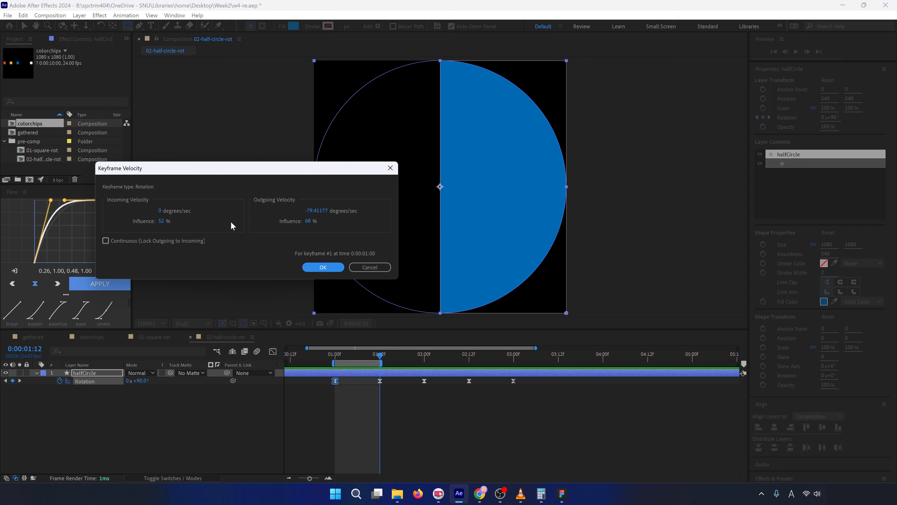
left_click(326, 210)
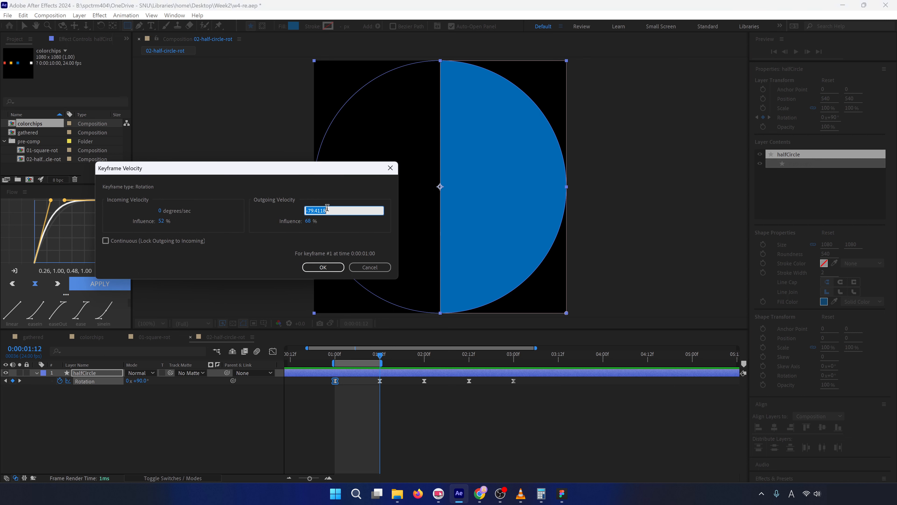
key("ctrl+c")
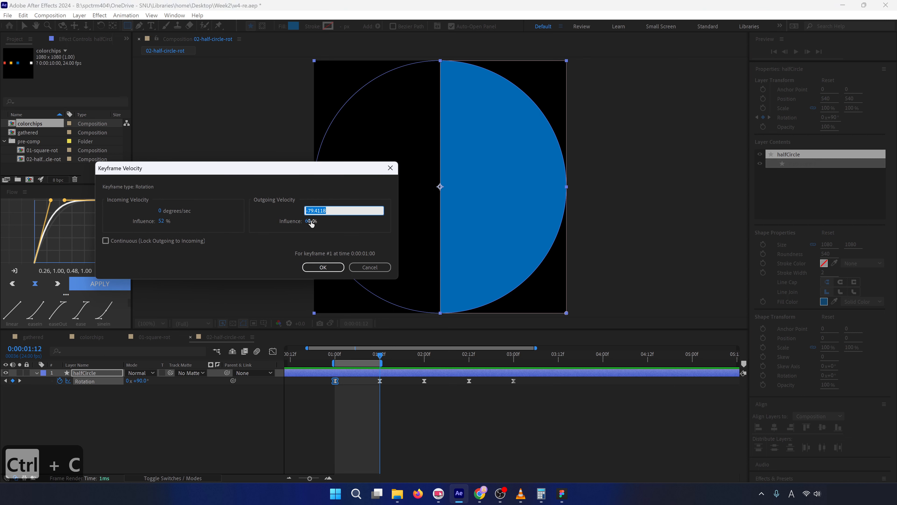
left_click(160, 211)
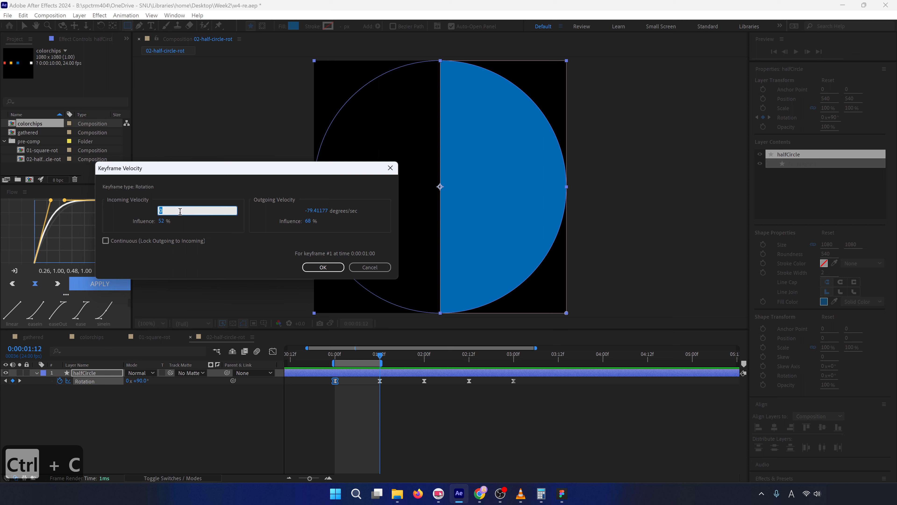
key("ctrl+v")
left_click(161, 221)
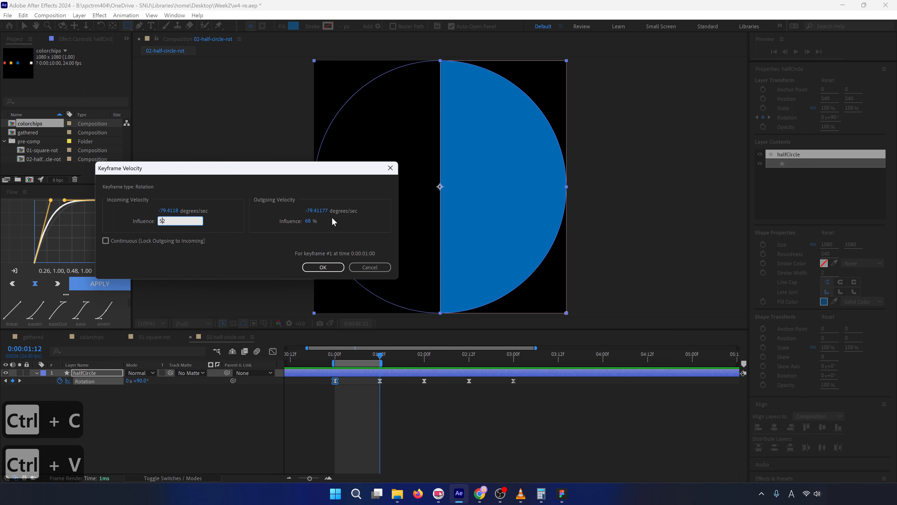
key("ctrl+a")
type("68")
left_click(321, 267)
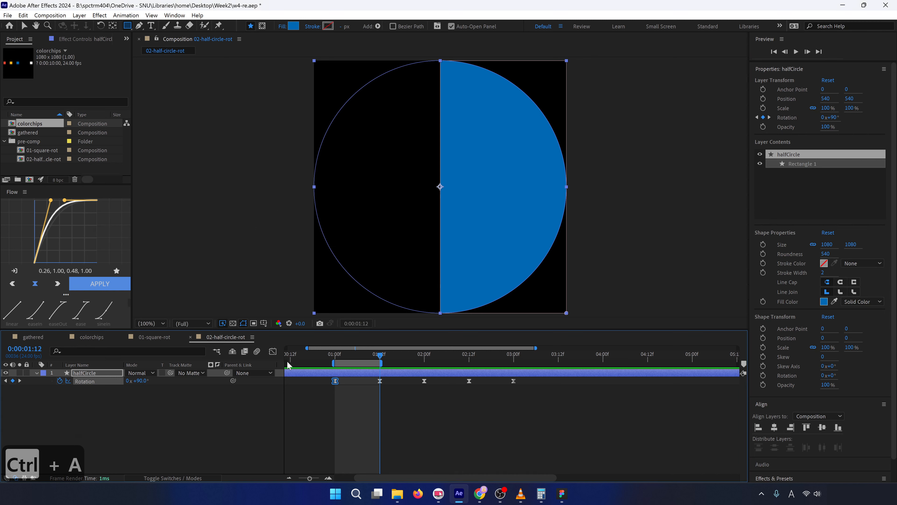
Show the rotation curve in the graph editor and check the first keyframe's incoming and outgoing velocity.
left_click(273, 351)
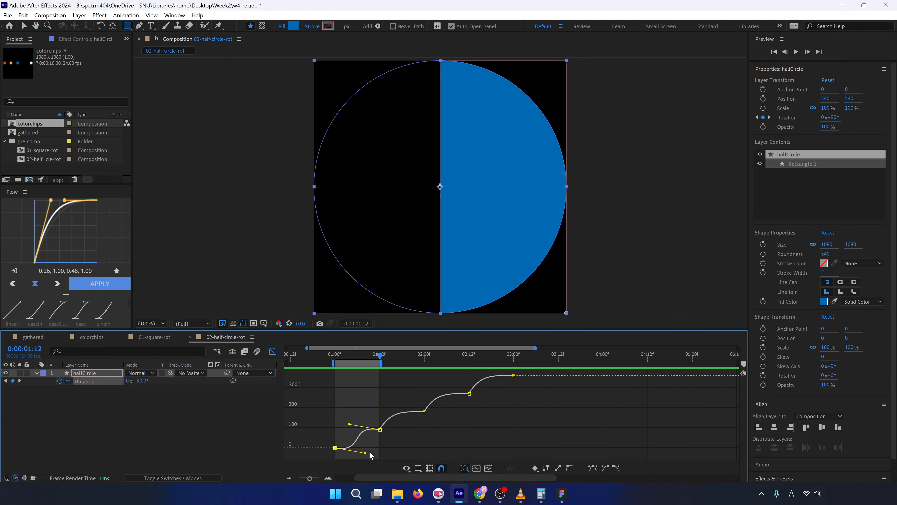
right_click(334, 449)
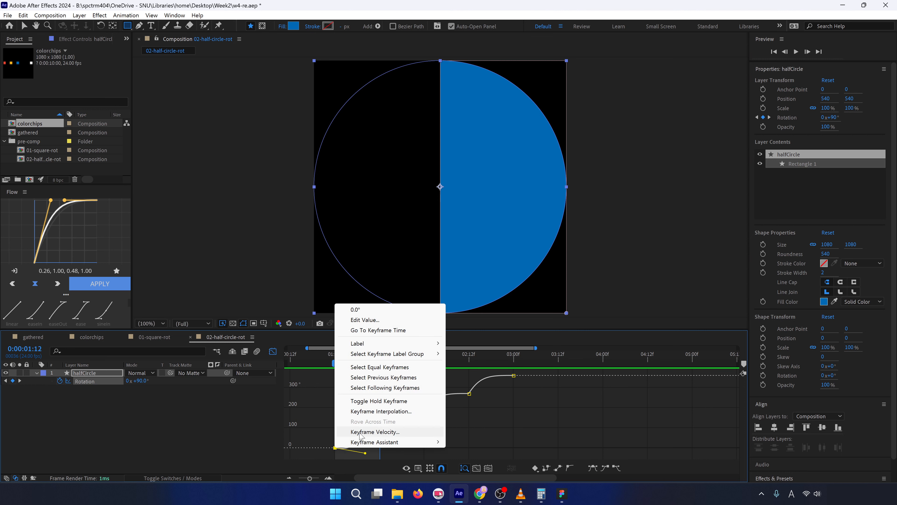
left_click(361, 433)
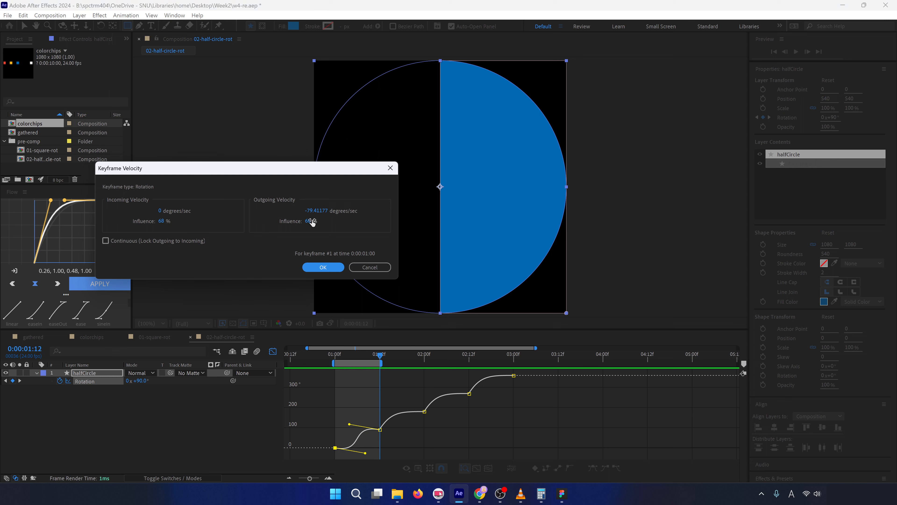
left_click(367, 268)
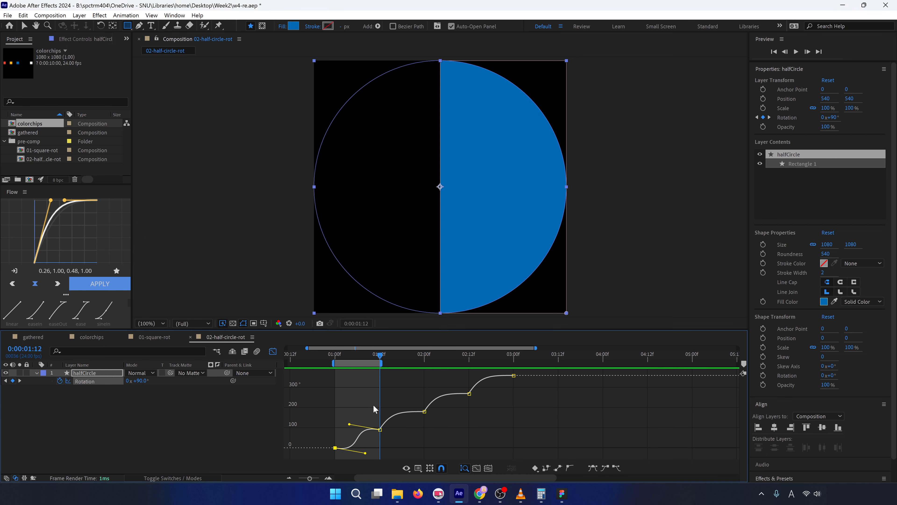
Set the outgoing velocity of the rotation keyframe at 0:00:01:12 to -79.4118 degrees/sec with 68% influence.
right_click(380, 430)
left_click(410, 414)
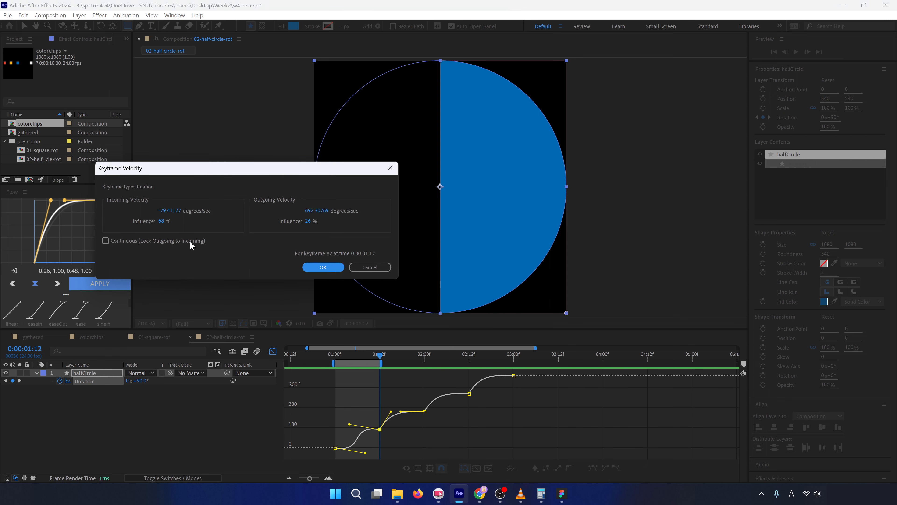
double_click(175, 209)
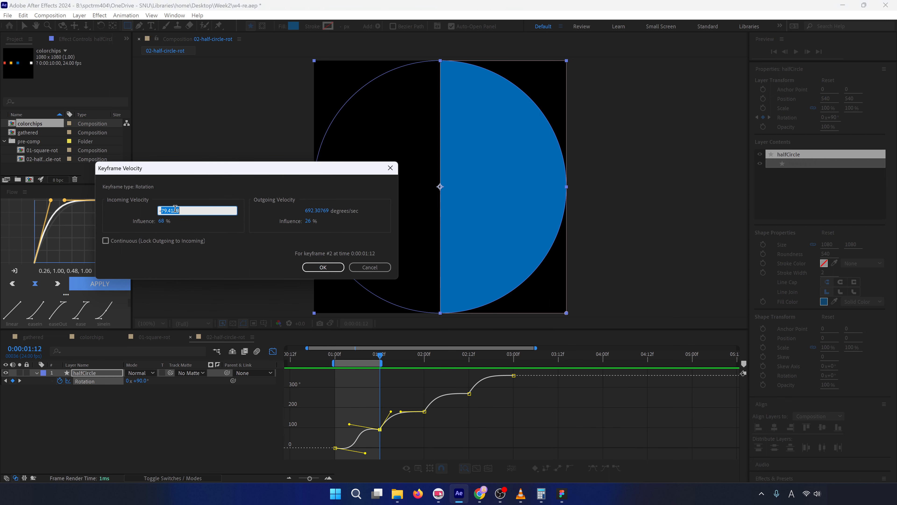
key("ctrl+a")
key("ctrl+c")
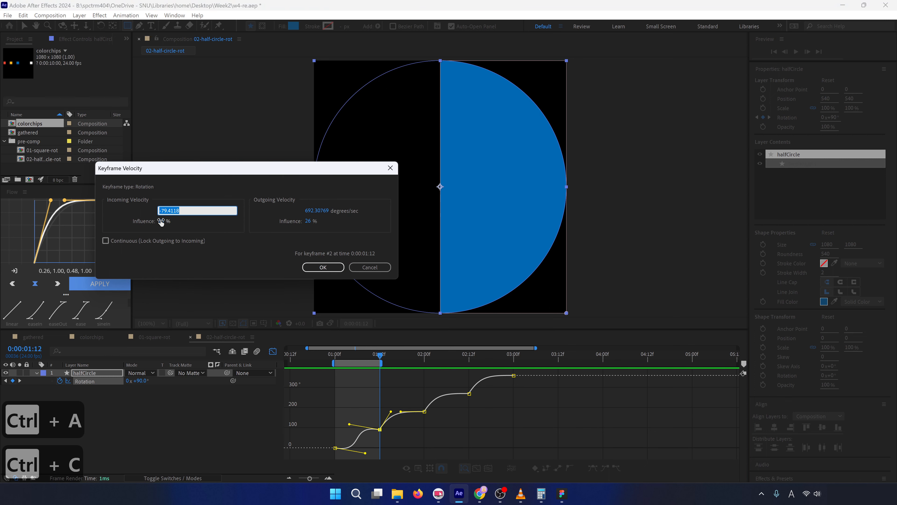
double_click(316, 210)
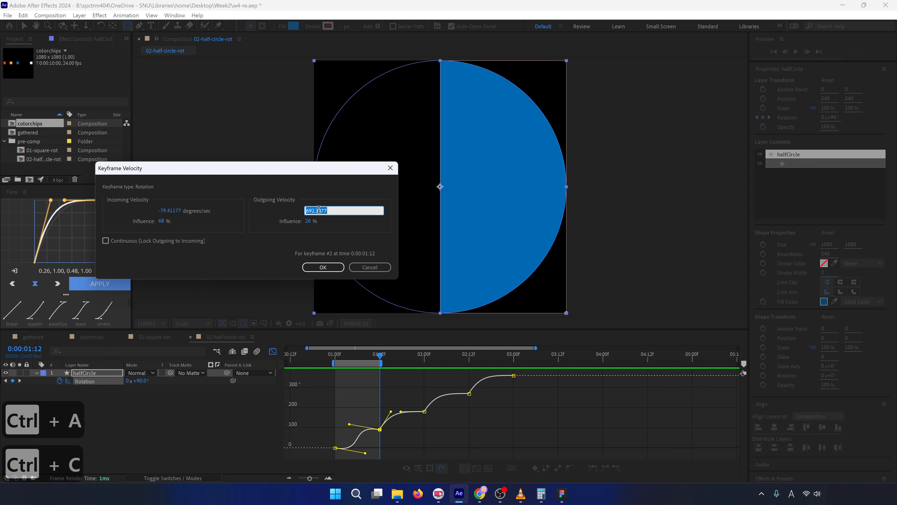
key("ctrl+v")
left_click(307, 221)
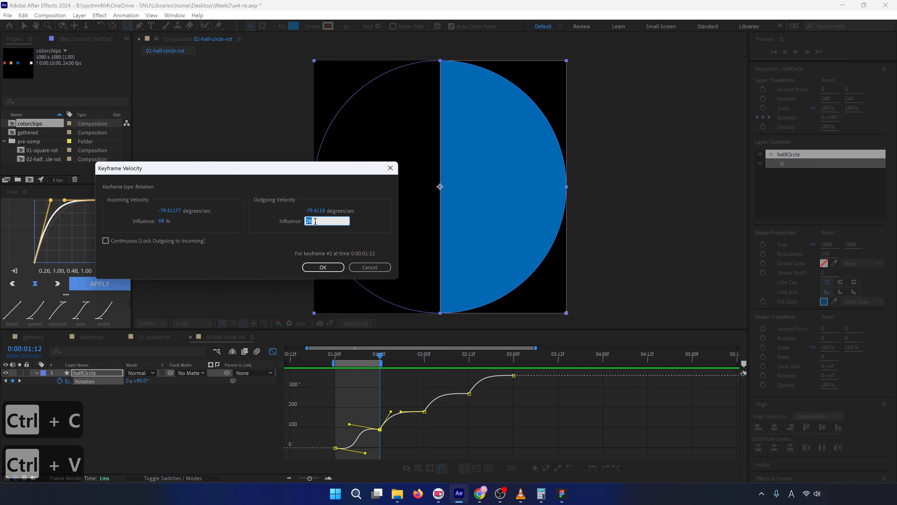
left_click(324, 267)
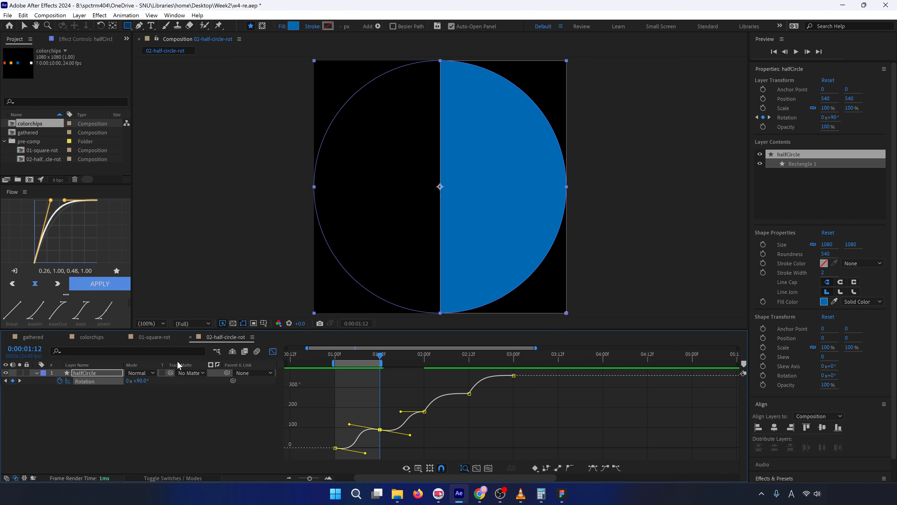
Copy the incoming velocity value of the rotation keyframe at 0:00:01:12, leaving its velocity settings unmodified.
left_click(273, 353)
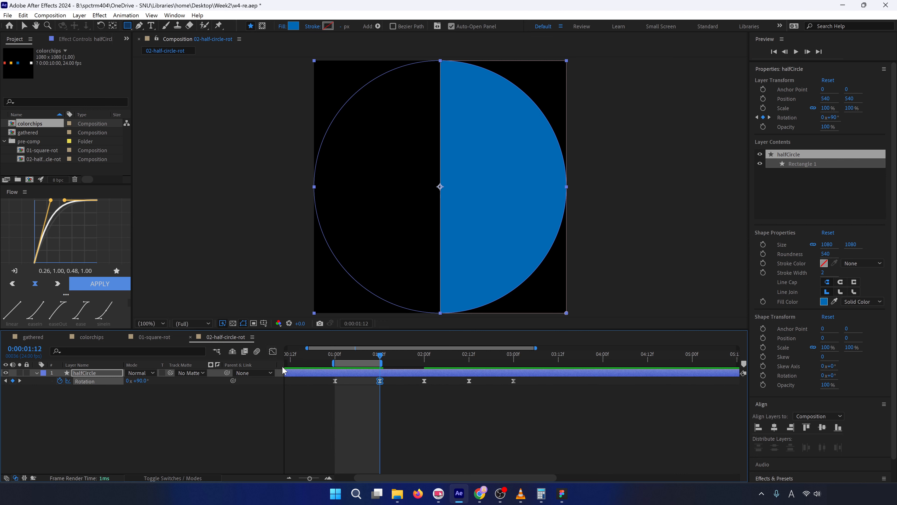
left_click(273, 352)
right_click(379, 431)
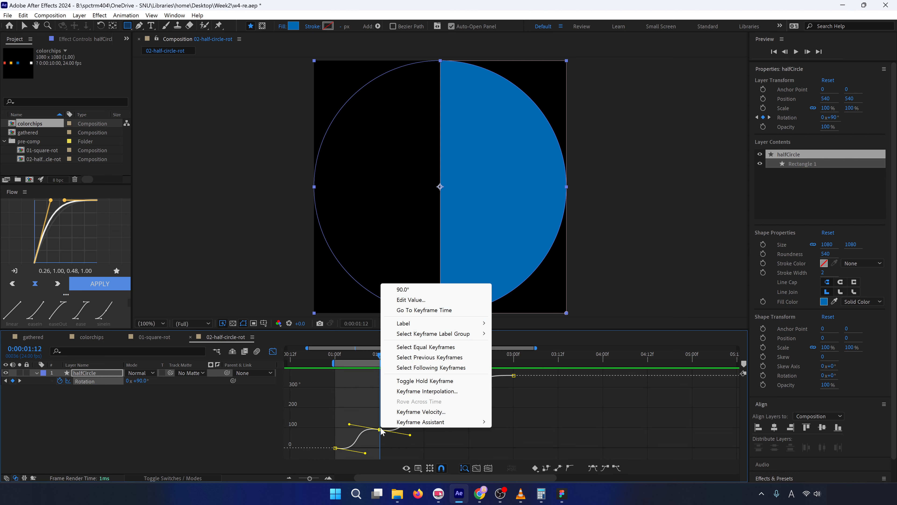
left_click(403, 412)
left_click(171, 211)
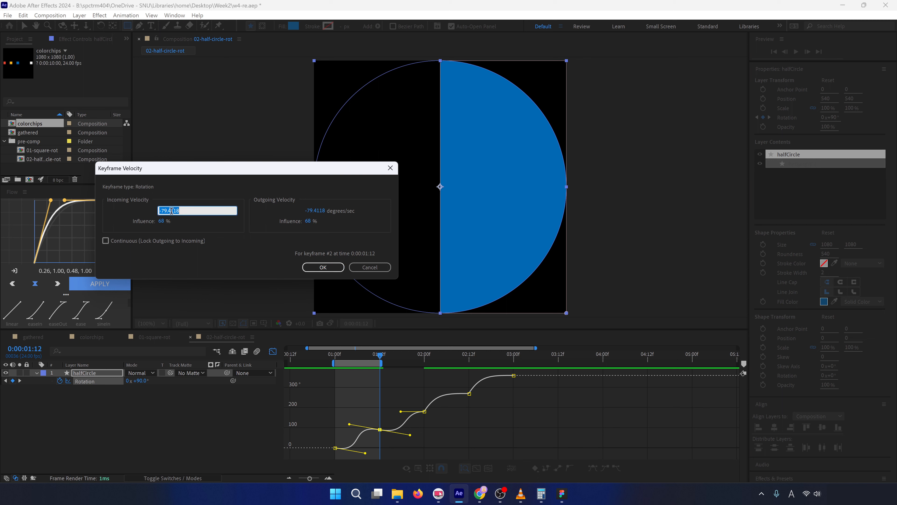
key("ctrl+c")
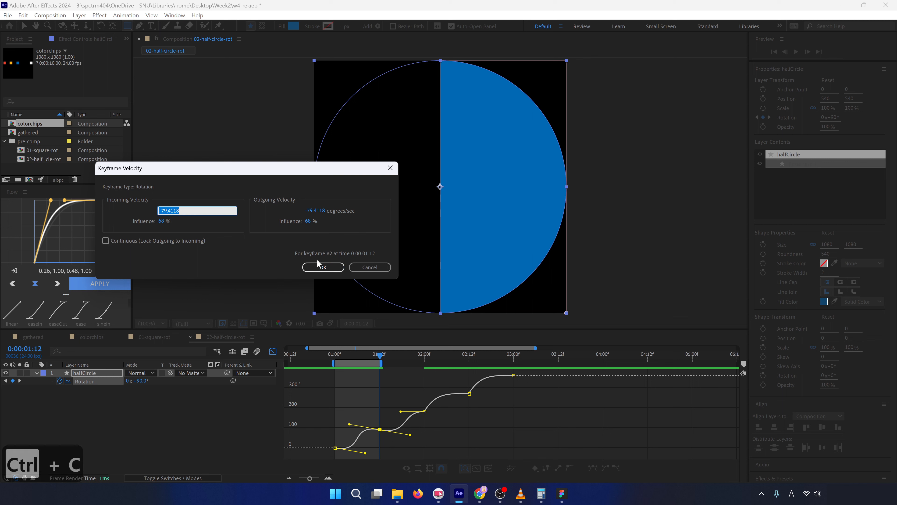
left_click(370, 267)
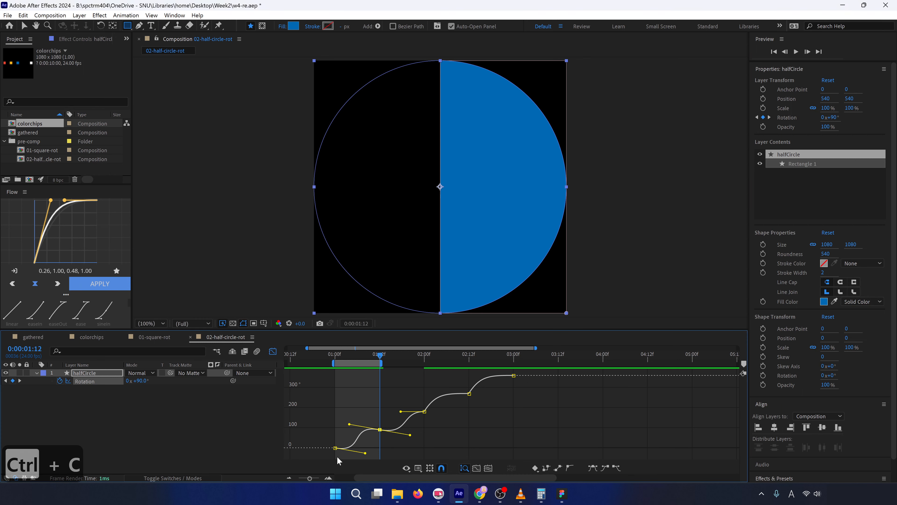
Set the incoming and outgoing velocity of all five rotation keyframes to -79.4118 degrees/sec with 68% influence.
left_click_drag(327, 456, 521, 373)
right_click(470, 394)
left_click(512, 377)
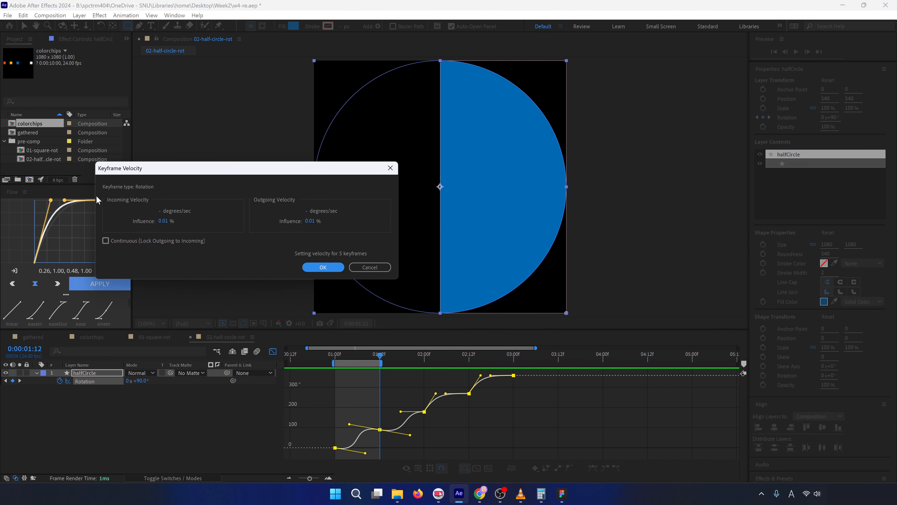
left_click(161, 212)
key("ctrl+v")
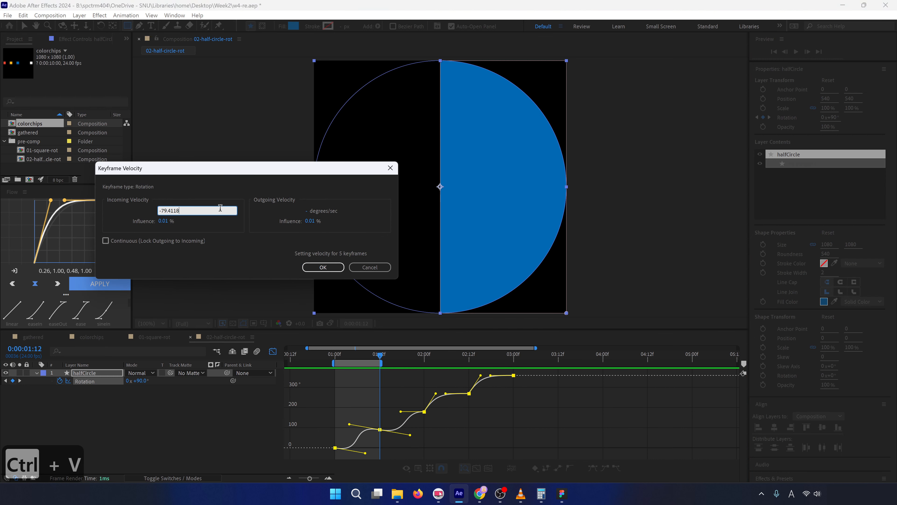
left_click(306, 211)
key("ctrl+v")
left_click(163, 221)
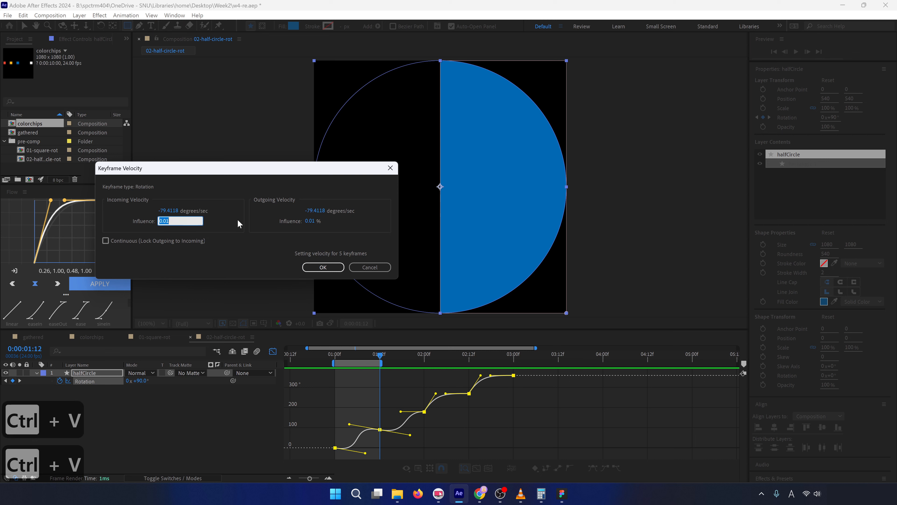
type("68")
key("Tab")
type("6")
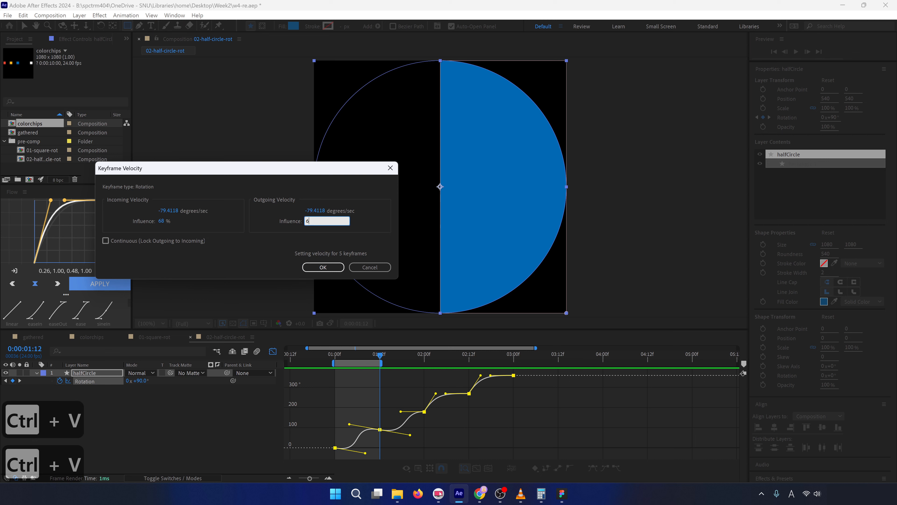
left_click(330, 271)
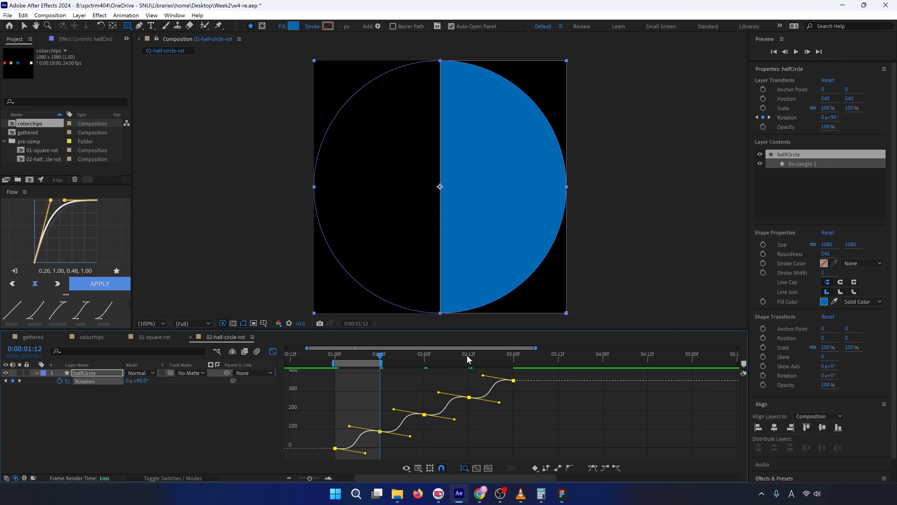
End the work area at 0:00:02:23 and preview the half circle's complete rotation.
left_click(515, 356)
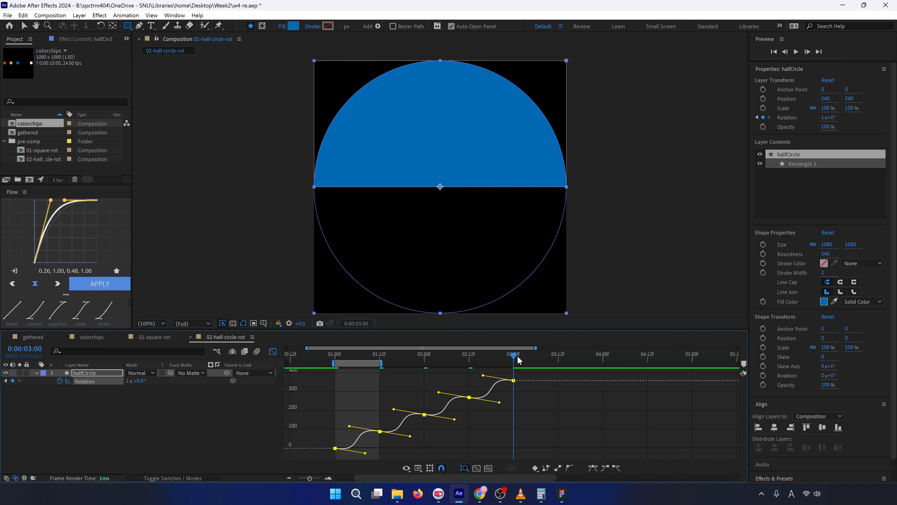
key("ctrl+Left")
key("n")
key("space")
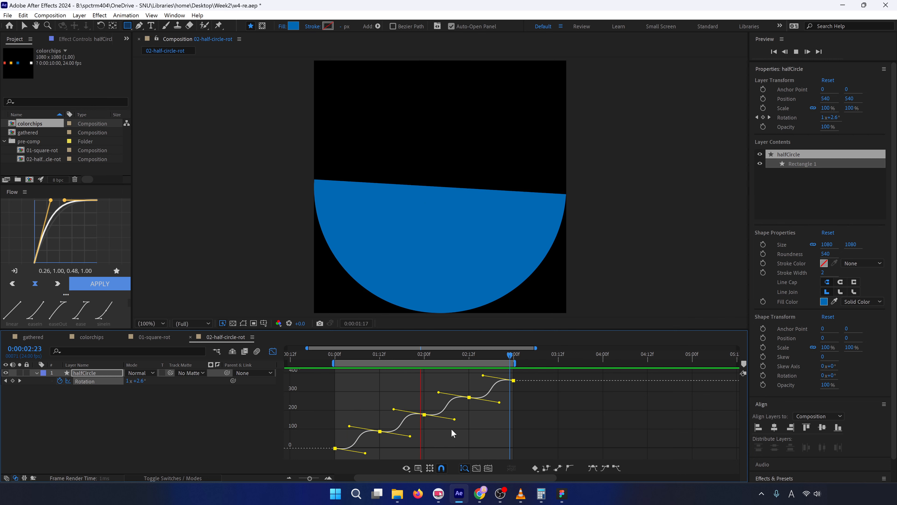
scroll(453, 432, "down", 2)
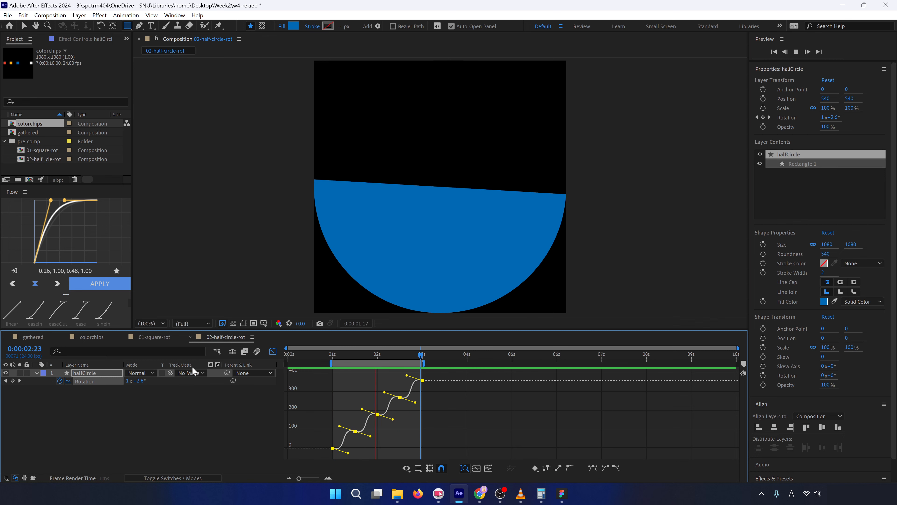
key("shift+F3")
Add numbered composition markers to 02-half-circle-rot at the first and last rotation keyframes, 0:00:01:00 and 0:00:03:00.
left_click(33, 337)
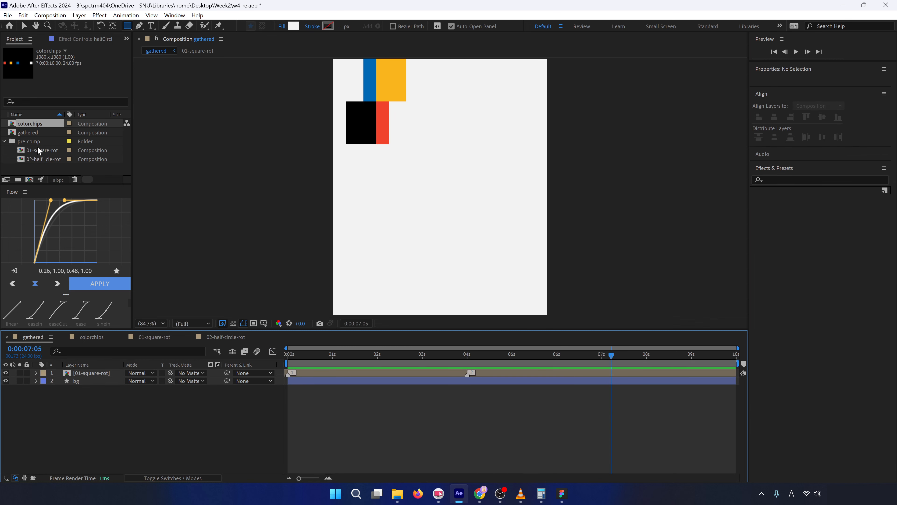
left_click(212, 331)
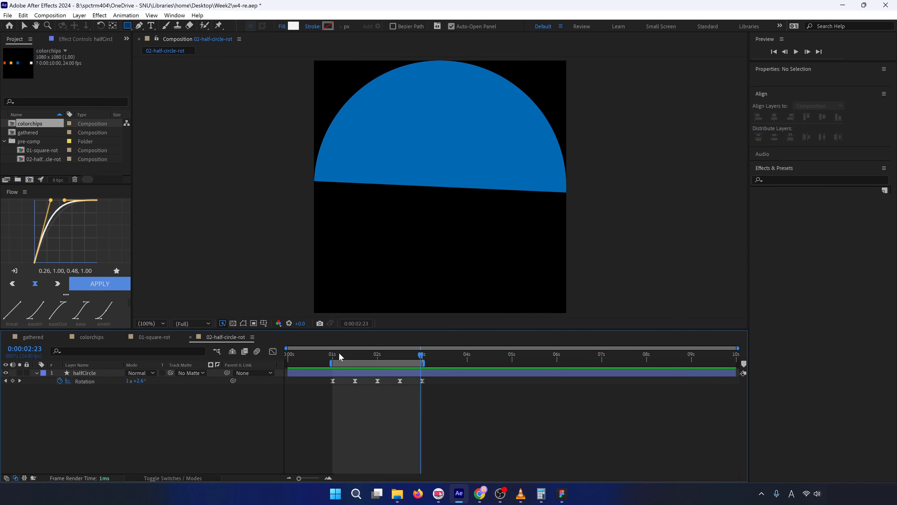
left_click_drag(339, 356, 334, 359)
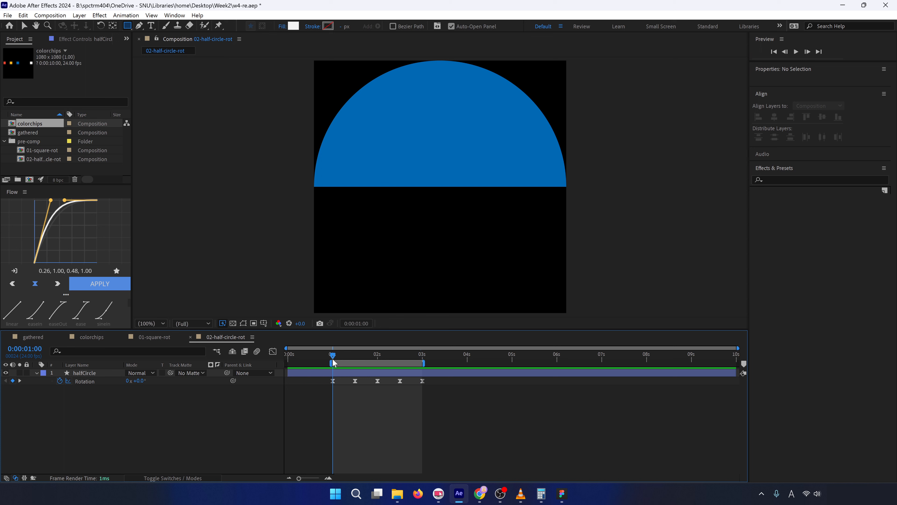
left_click(744, 363)
left_click(421, 356)
Add the 02-half-circle-rot composition to the gathered composition as the layer above 01-square-rot.
left_click(33, 337)
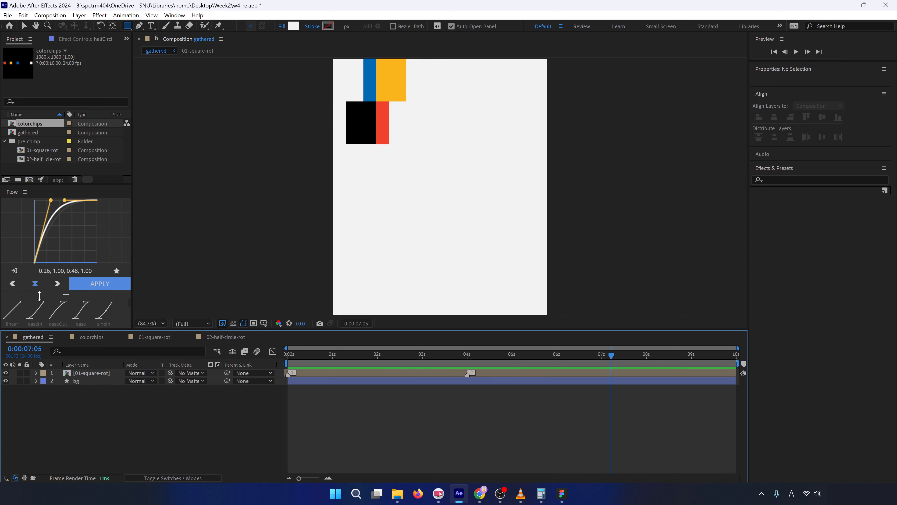
left_click_drag(30, 158, 111, 373)
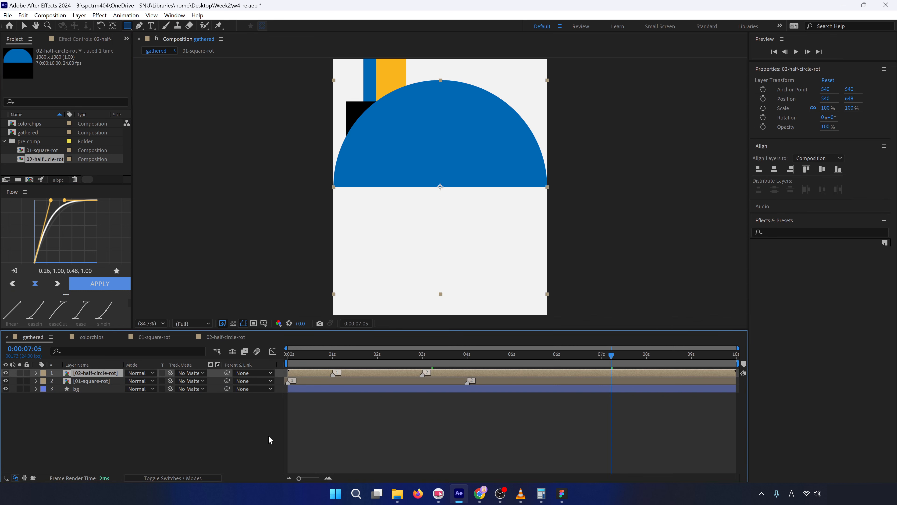
Scale the 02-half-circle-rot layer to 40%, move it beside the rotating squares and align it with the composition's top edge.
left_click(827, 108)
type("40")
key("Return")
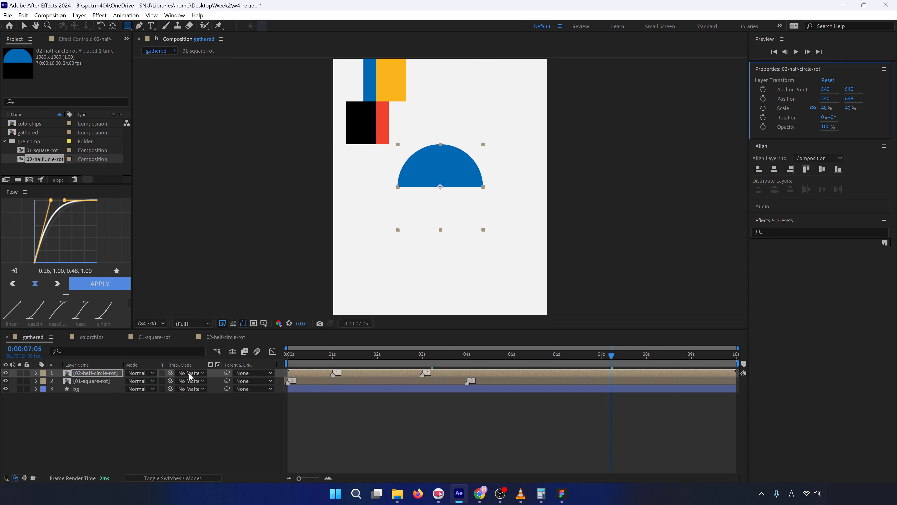
left_click(24, 25)
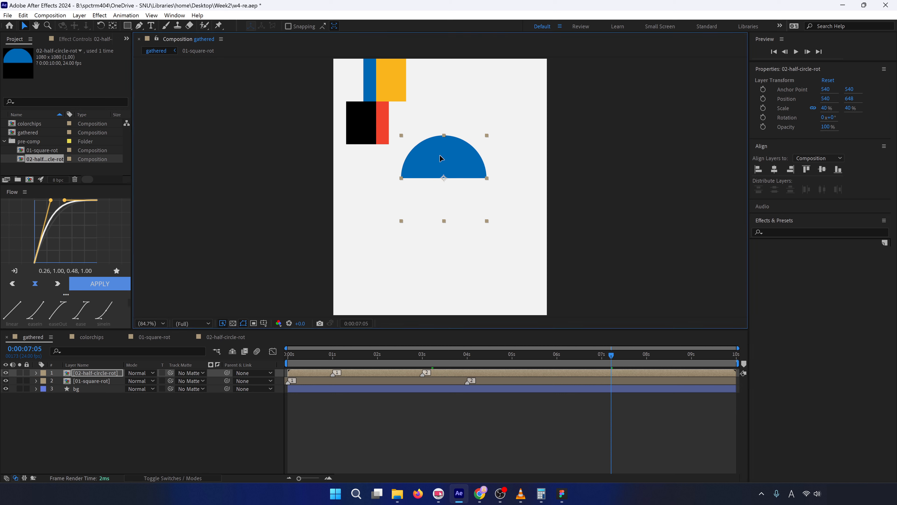
left_click_drag(433, 177, 444, 92)
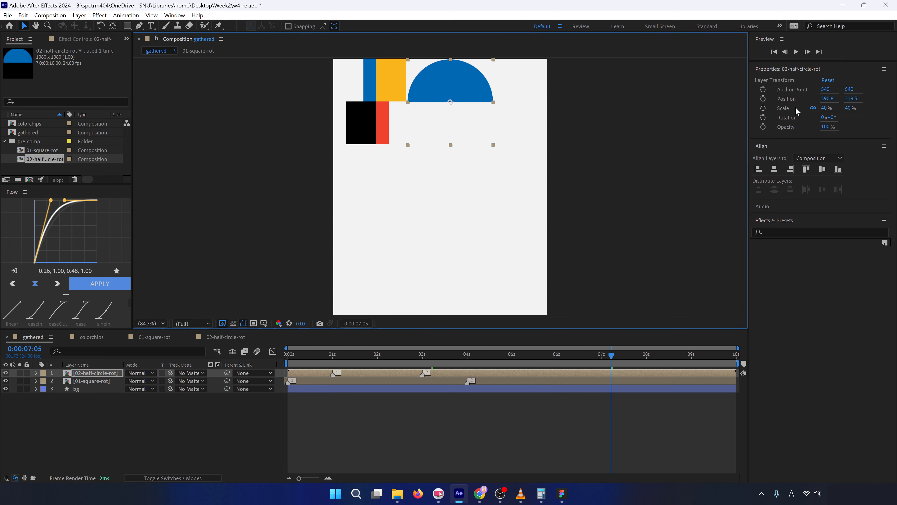
left_click(807, 168)
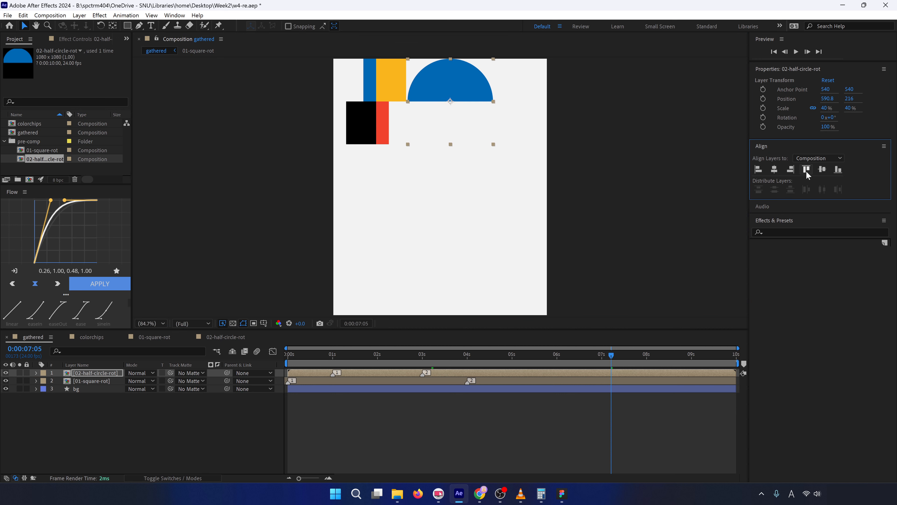
Set the half-circle layer's X position to 648, calculated as 216 × 2 + 216.
left_click(828, 99)
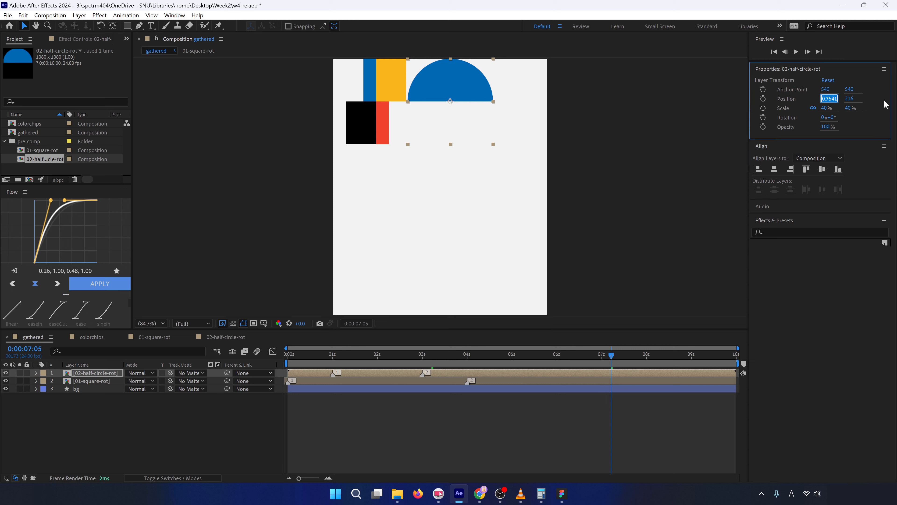
type("540")
key("Return")
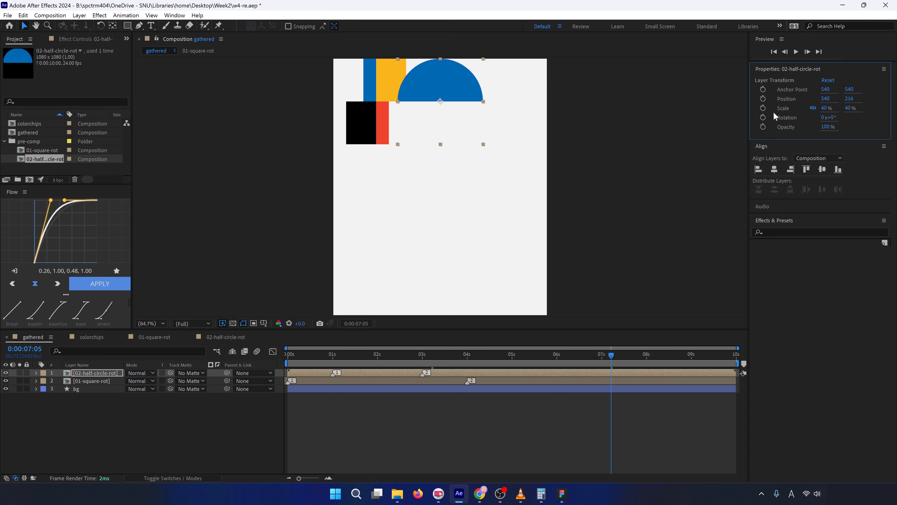
left_click(827, 99)
type("216")
key("Return")
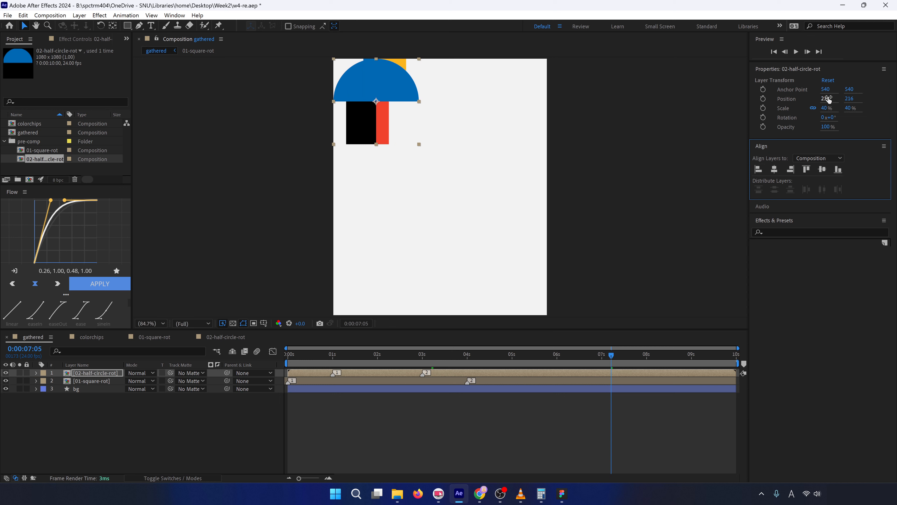
left_click(828, 99)
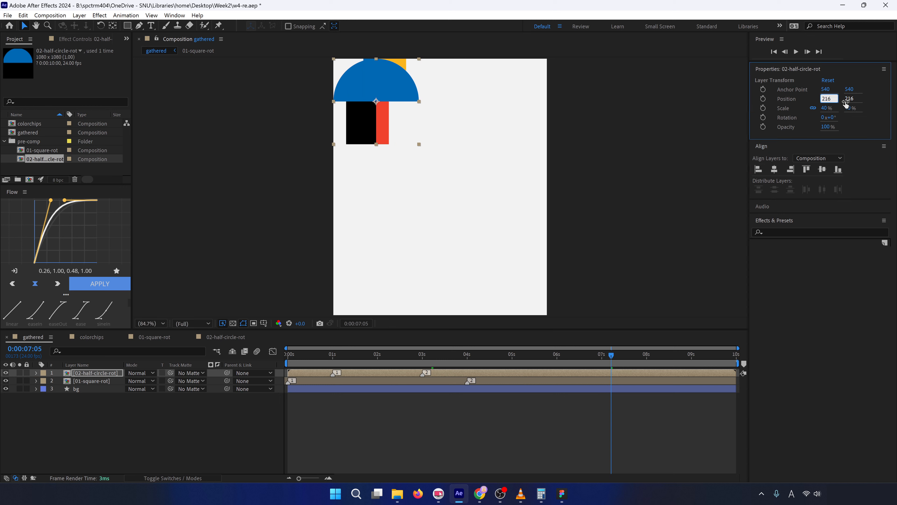
type("*2")
key("Return")
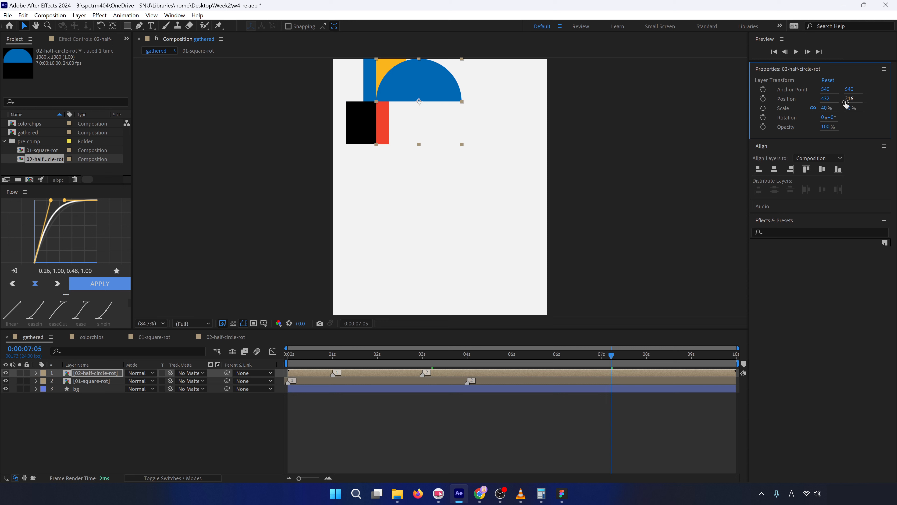
left_click(829, 99)
type("+216")
key("Return")
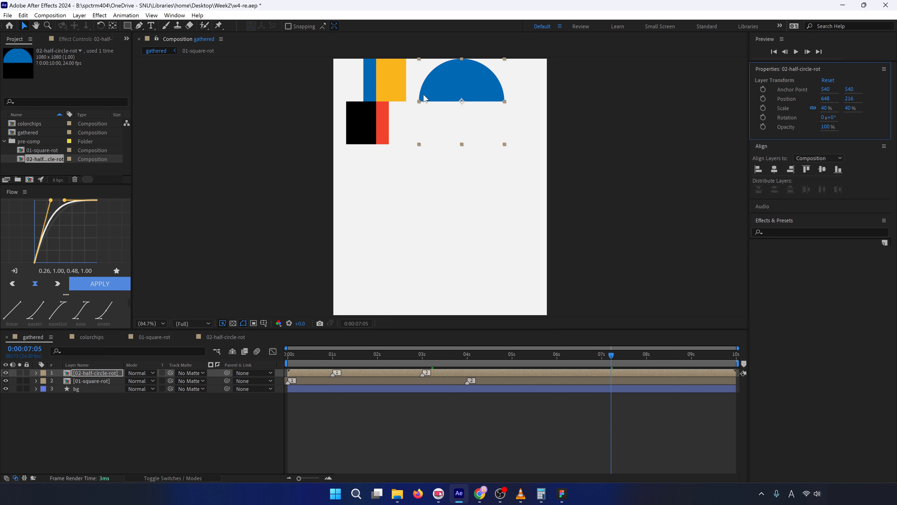
Return the current time to 0:00:00:00 and enable time remapping on the 02-half-circle-rot layer.
left_click_drag(510, 355, 284, 366)
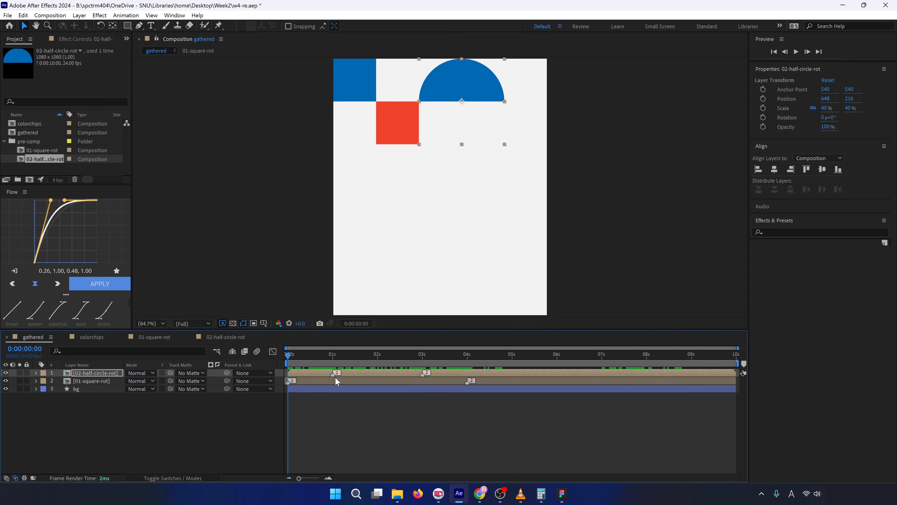
left_click(385, 452)
left_click(94, 372)
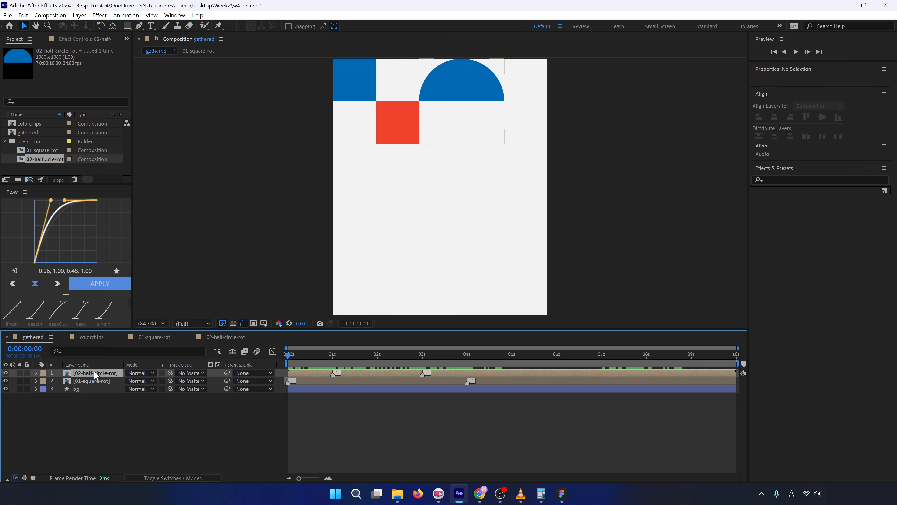
right_click(94, 370)
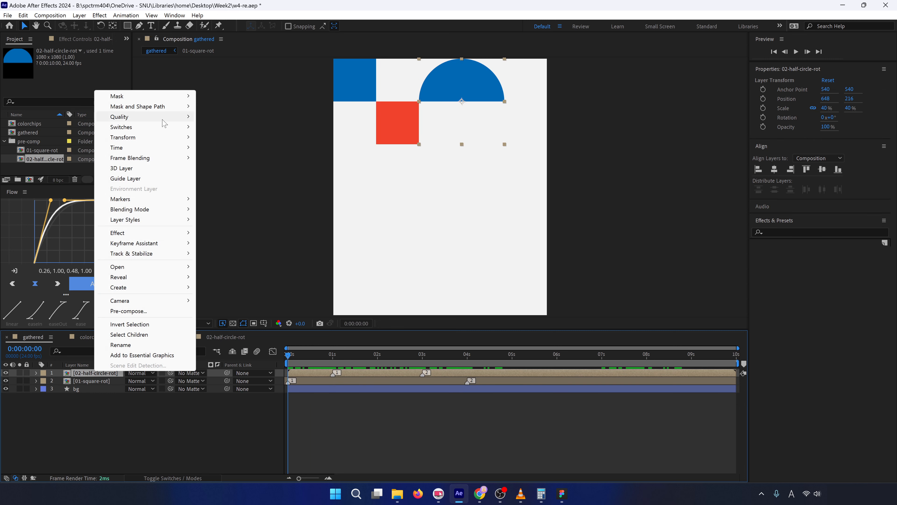
mouse_move(132, 149)
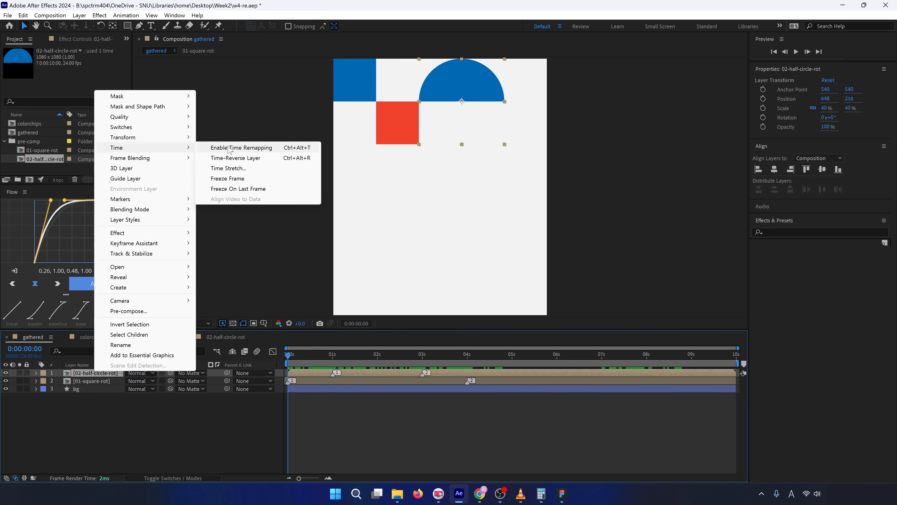
left_click(228, 148)
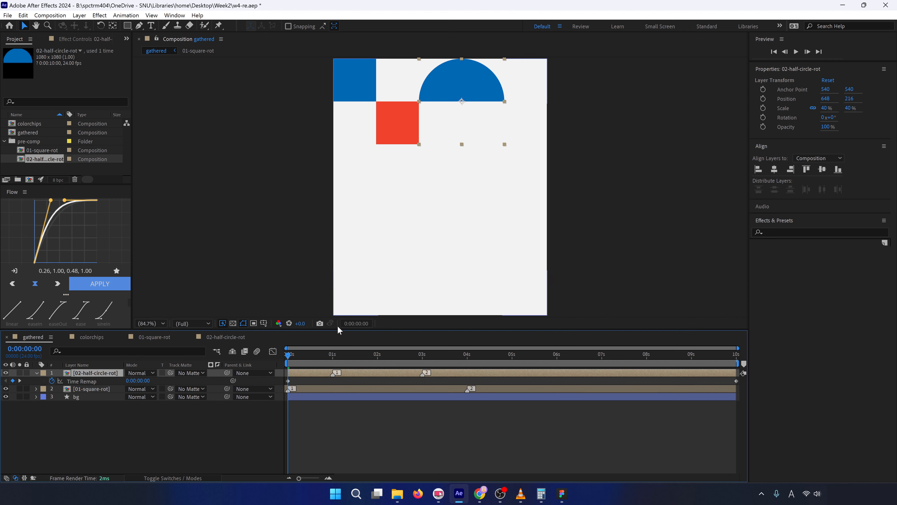
Add Time Remap keyframes at the layer's two markers, 0:00:01:00 and 0:00:03:00.
left_click(332, 357)
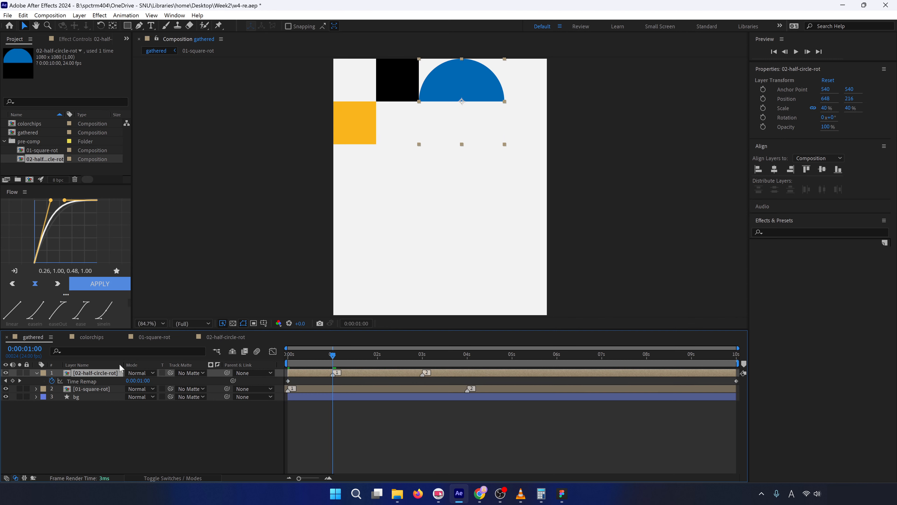
left_click(13, 380)
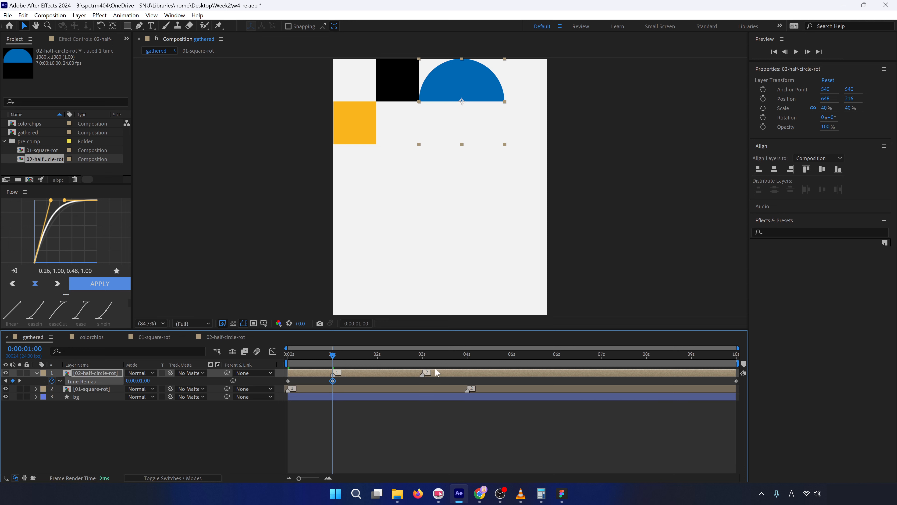
left_click(422, 356)
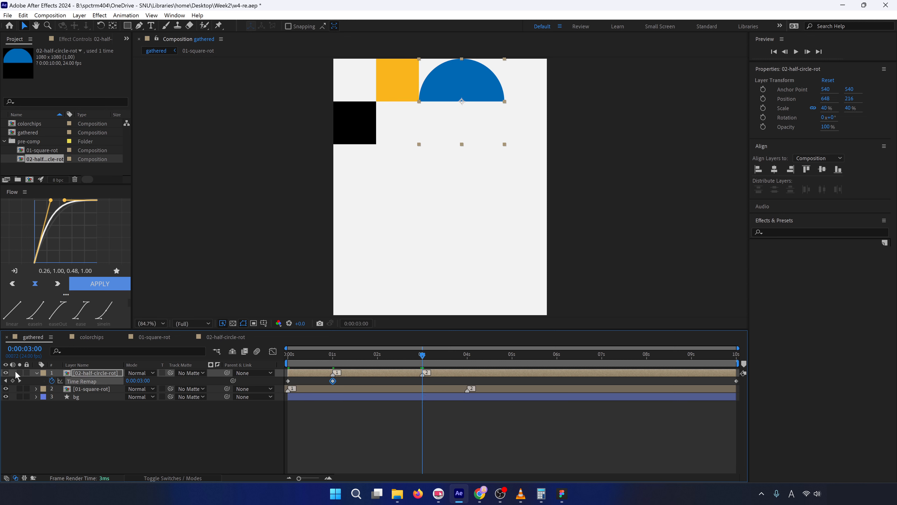
left_click(13, 381)
left_click(377, 440)
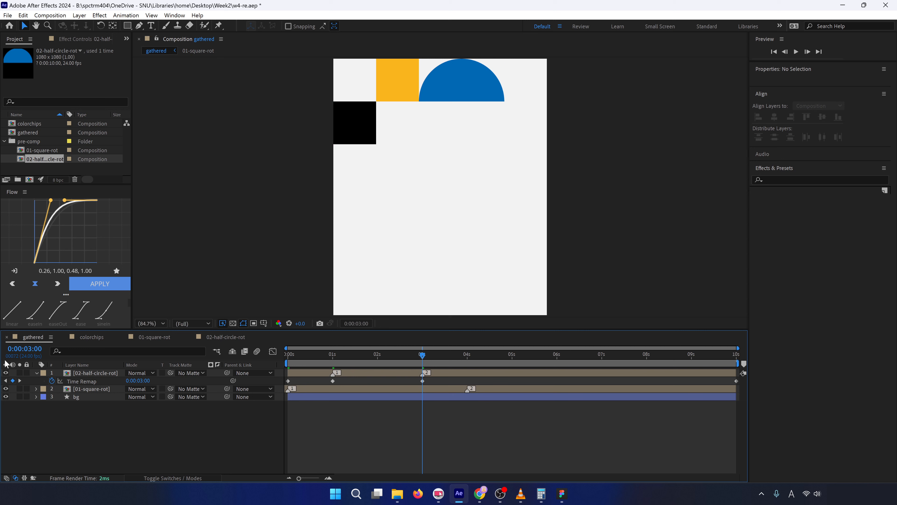
Remove the Time Remap keyframes at the start and end of the layer, and scrub the rotation between the two remaining ones.
left_click(6, 380)
left_click(5, 380)
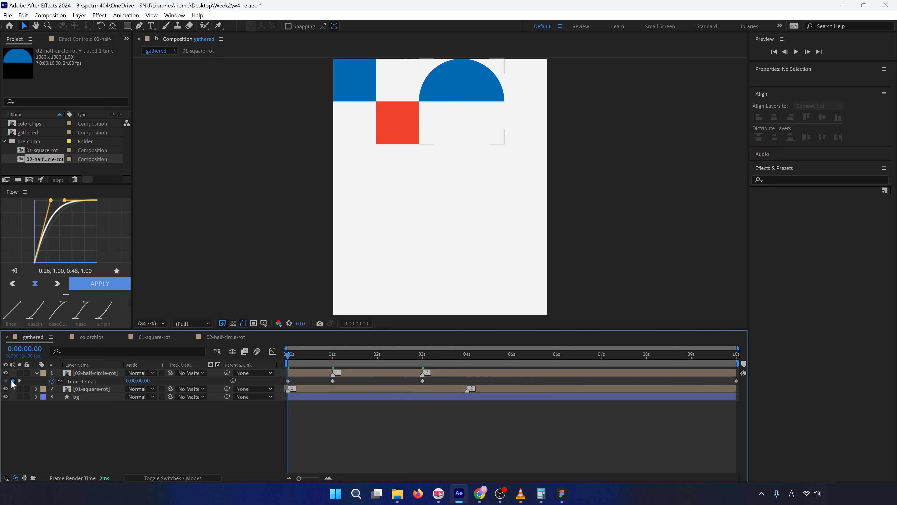
left_click(13, 381)
left_click(19, 380)
left_click(20, 380)
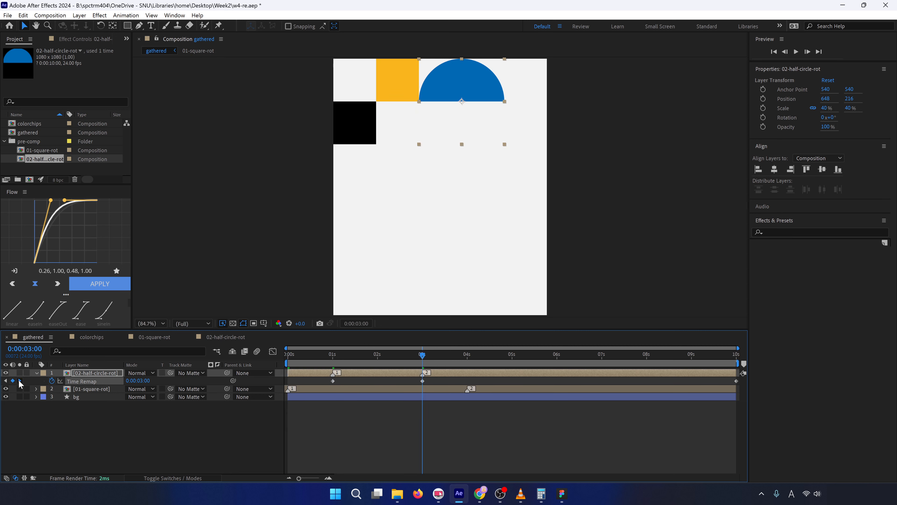
left_click(6, 380)
left_click(6, 381)
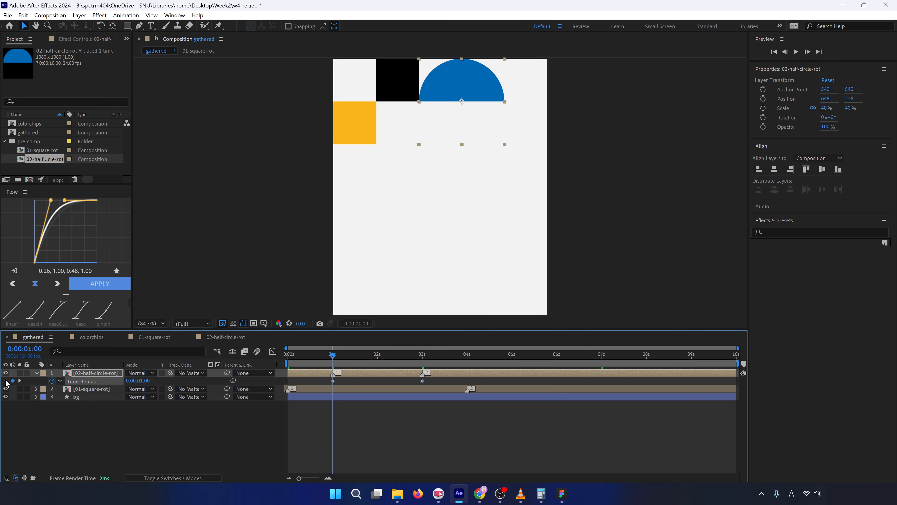
left_click(21, 381)
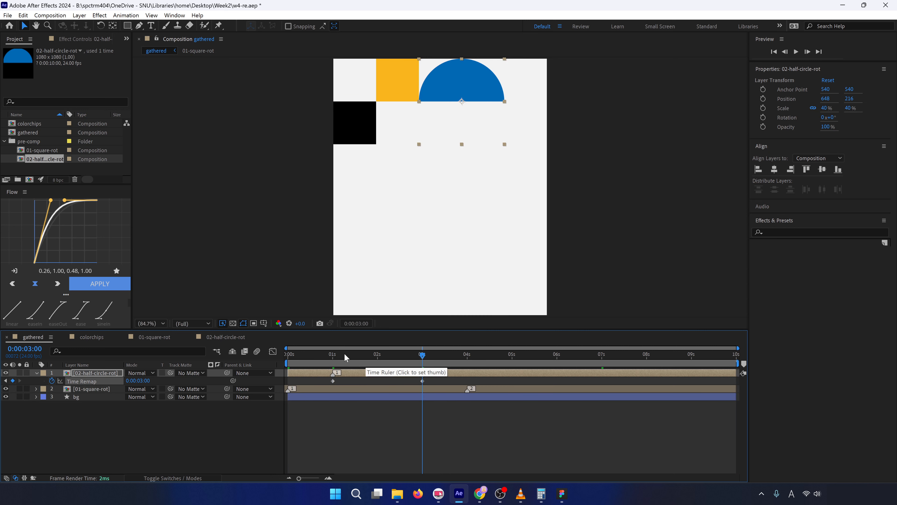
left_click(332, 356)
left_click_drag(331, 359, 421, 360)
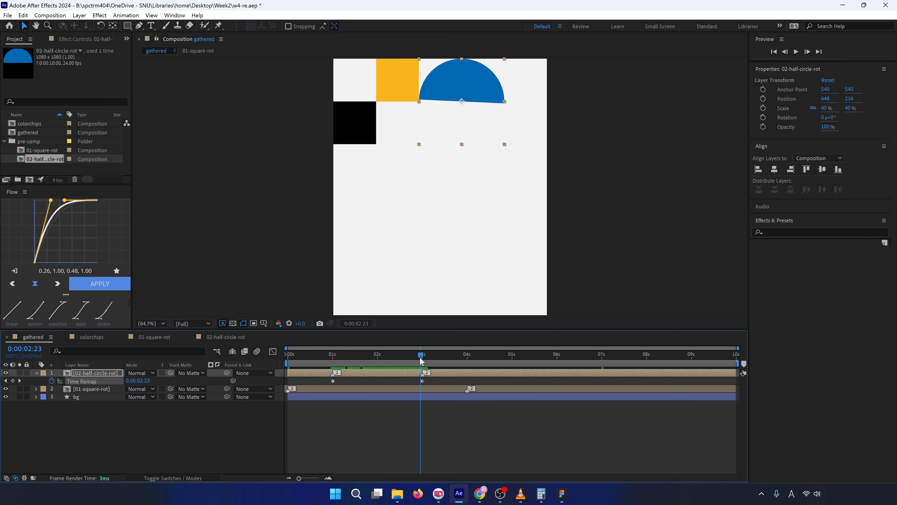
Give Time Remap the expression loopIn() + loopOut() - value and preview the looping rotation.
right_click(91, 385)
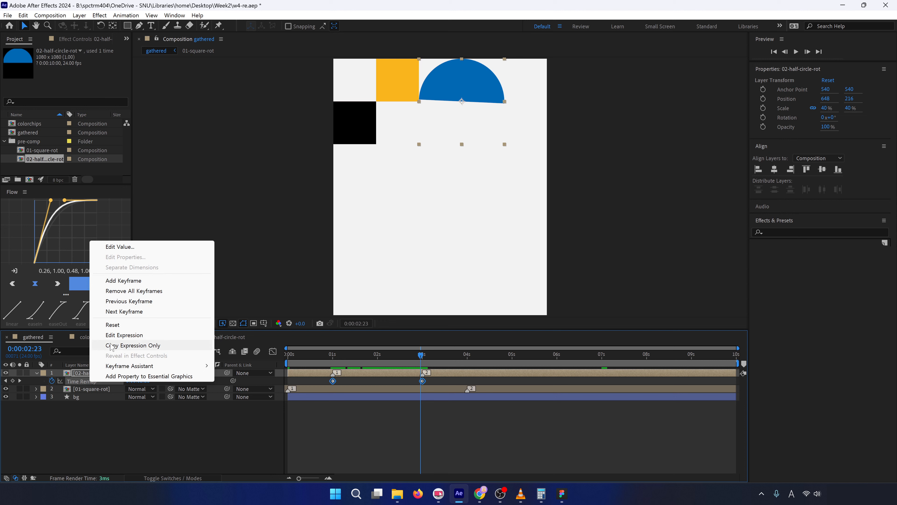
left_click(124, 334)
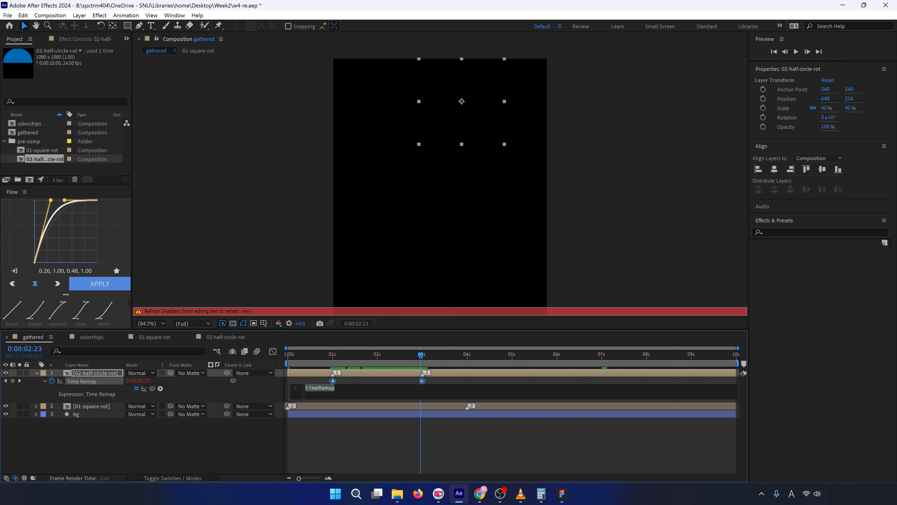
type("loop")
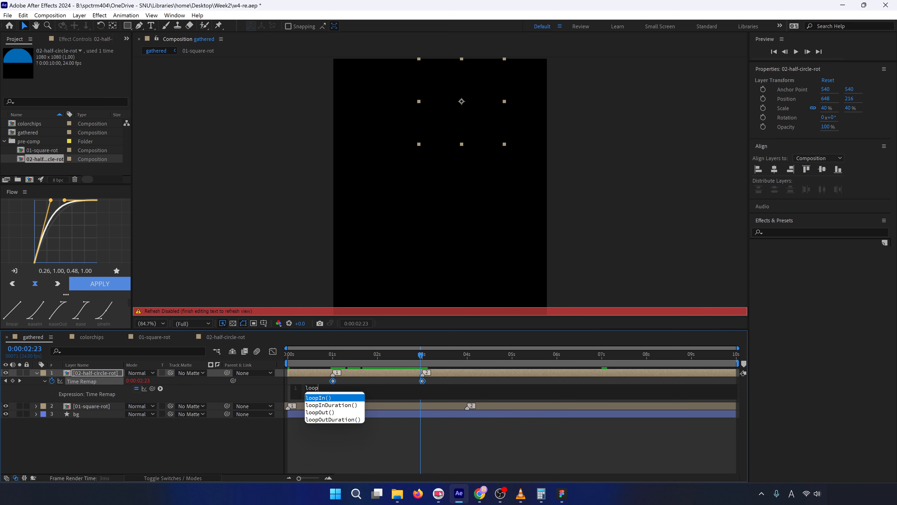
key("Return")
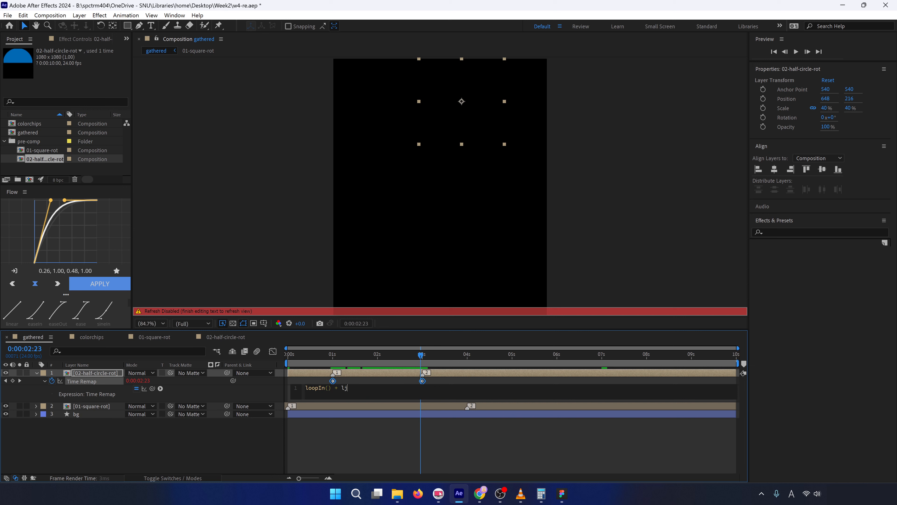
type("+ loop")
key("Down")
key("Down")
key("Return")
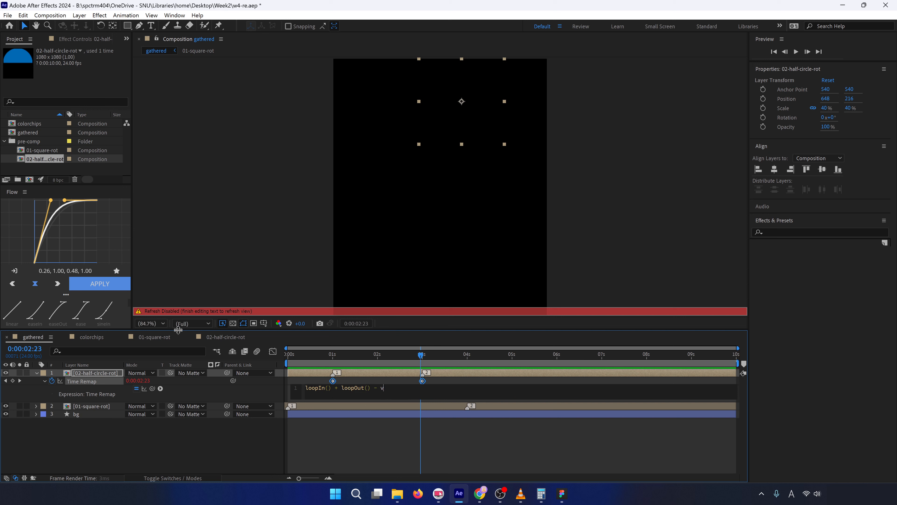
type("- val")
key("Return")
left_click(180, 459)
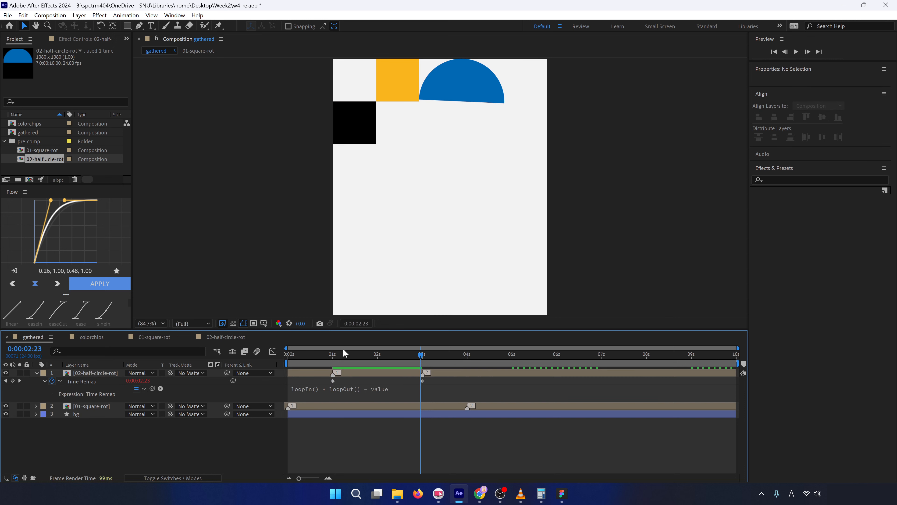
key("space")
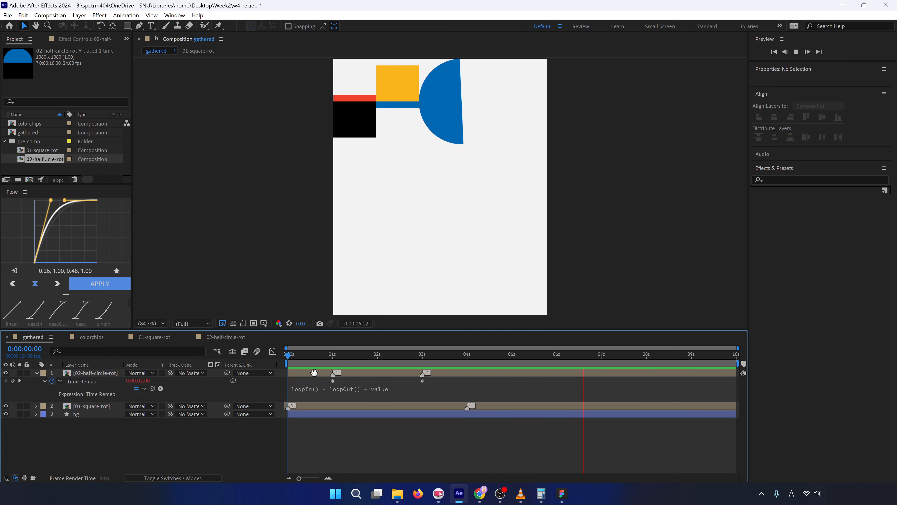
key("space")
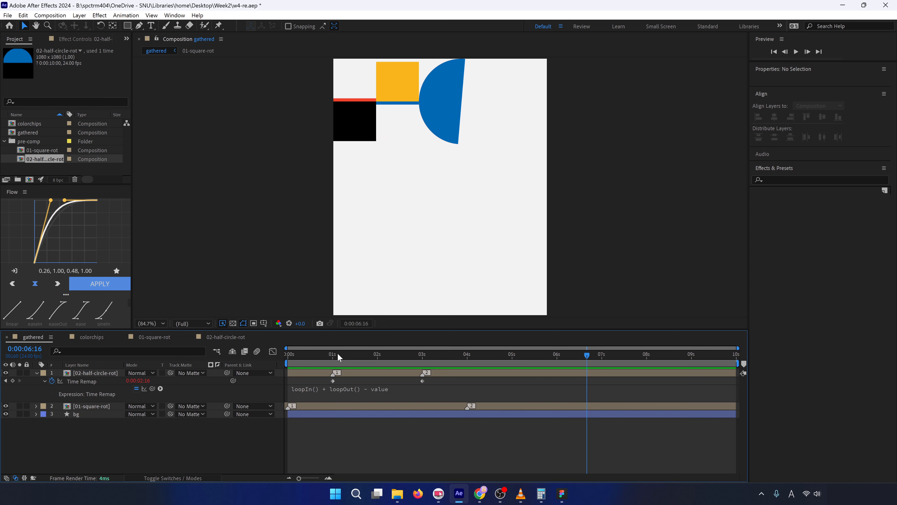
Shift the 02-half-circle-rot layer so its first marker falls at 0:00:02:00, and extend its in point back to 0:00:00:00.
left_click_drag(328, 357, 390, 370)
left_click(378, 356)
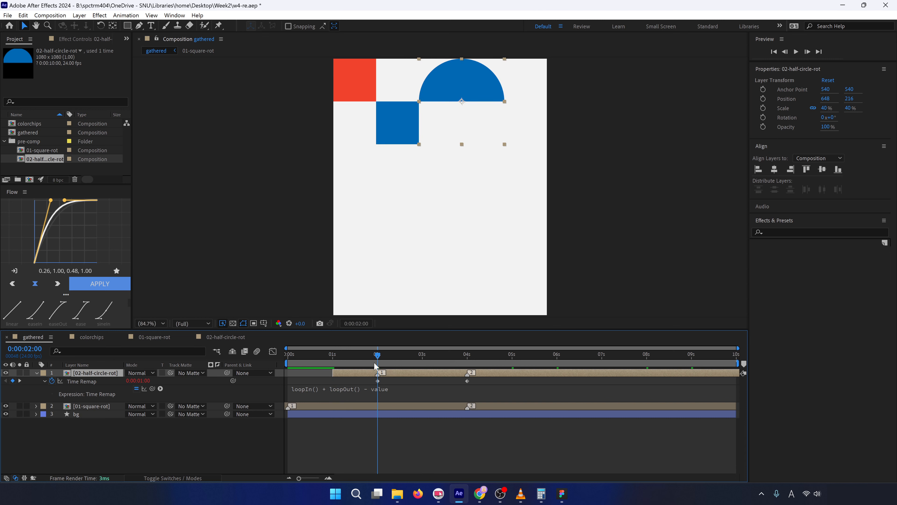
left_click(323, 359)
left_click_drag(321, 356, 263, 357)
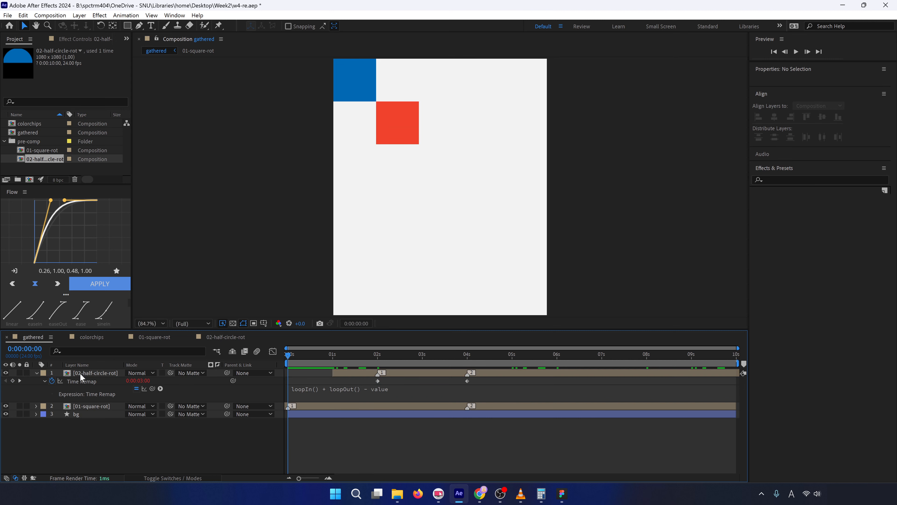
key("alt+bracketleft")
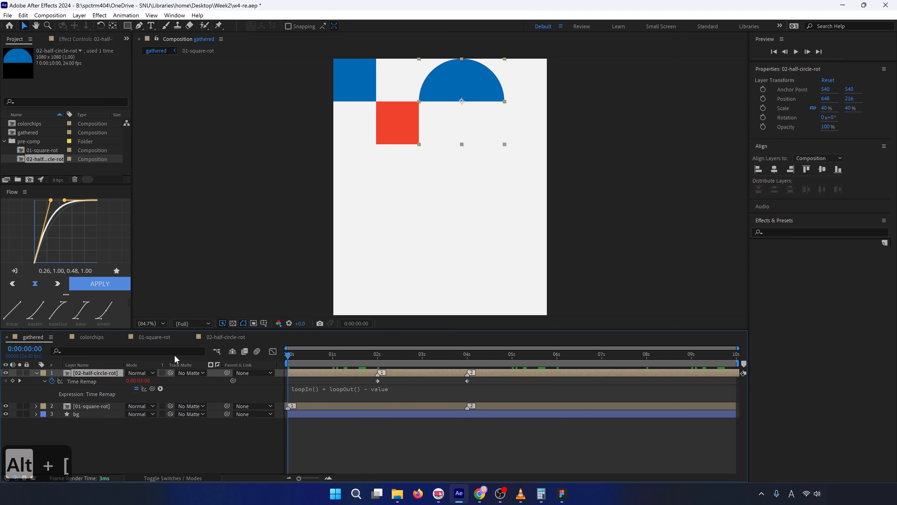
Extend the 02-half-circle-rot layer's out point to 0:00:09:23 and scrub back through the gathered composition to check the loop.
left_click_drag(361, 360, 755, 349)
key("alt+bracketright")
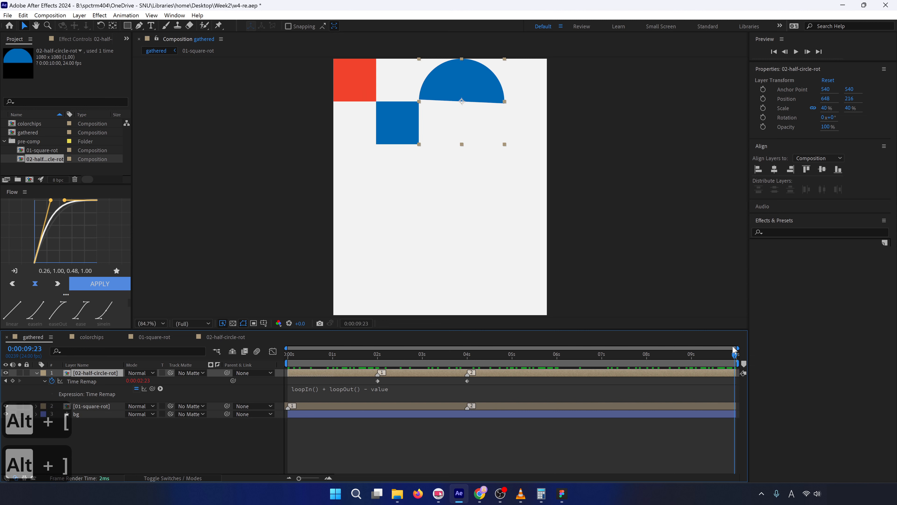
left_click(425, 455)
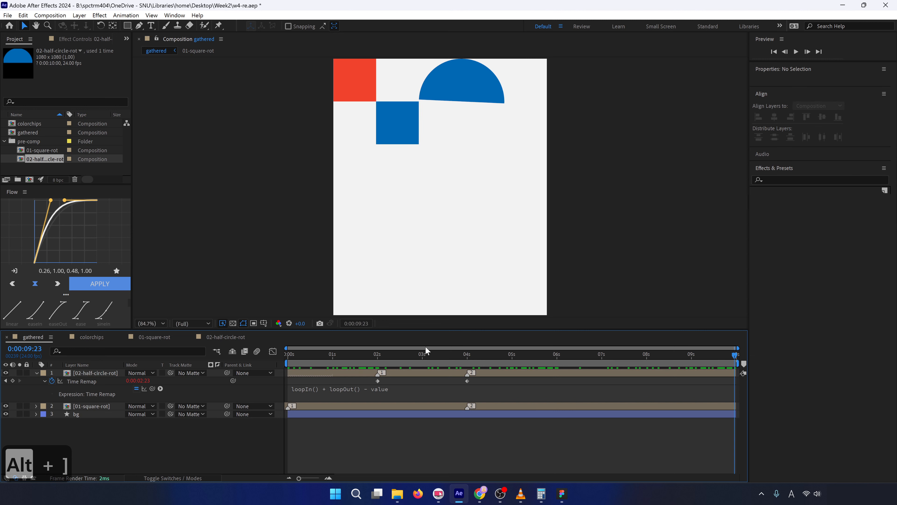
left_click_drag(388, 355, 369, 371)
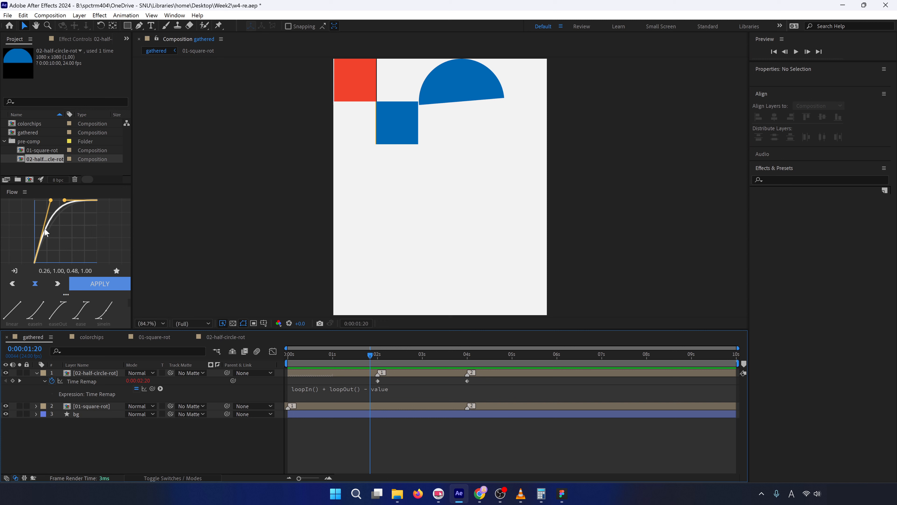
Browse the Flow easing presets and switch to Chrome to open the easeInOutCubic page of the Easing Functions Cheat Sheet.
scroll(57, 311, "down", 3)
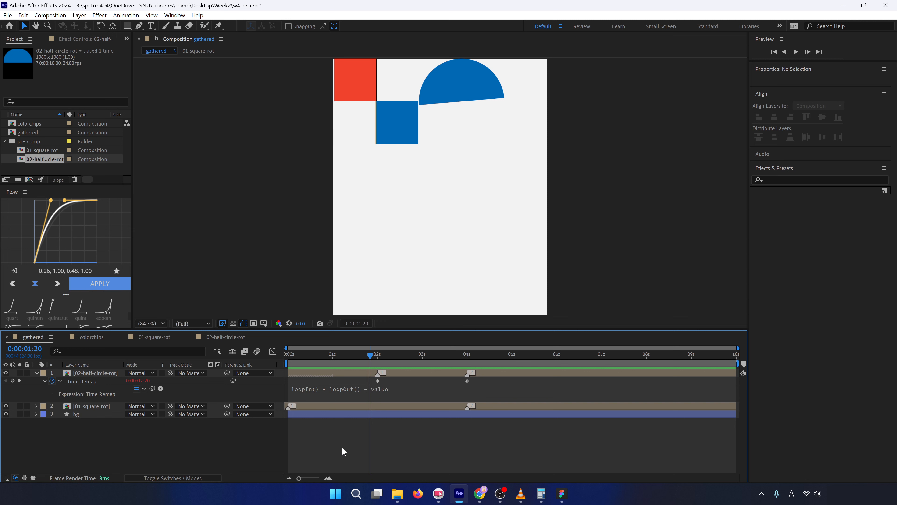
mouse_move(483, 497)
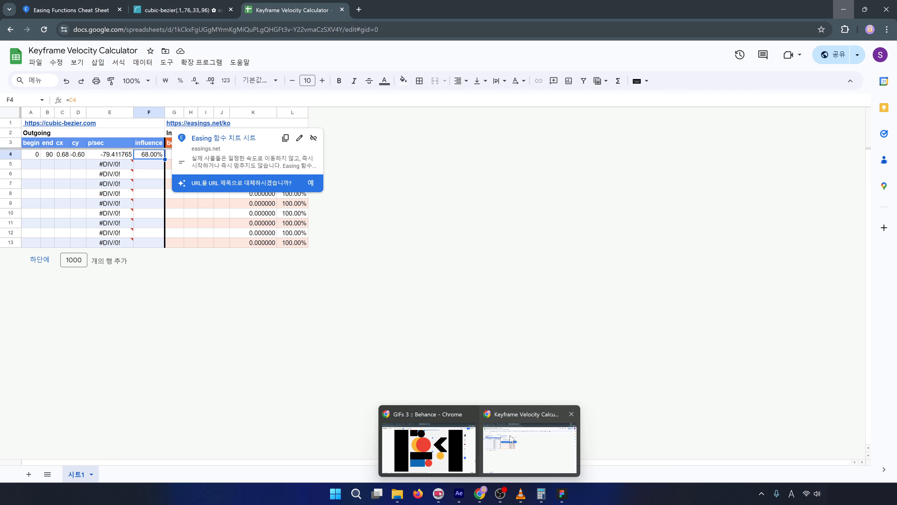
left_click(530, 447)
left_click(74, 10)
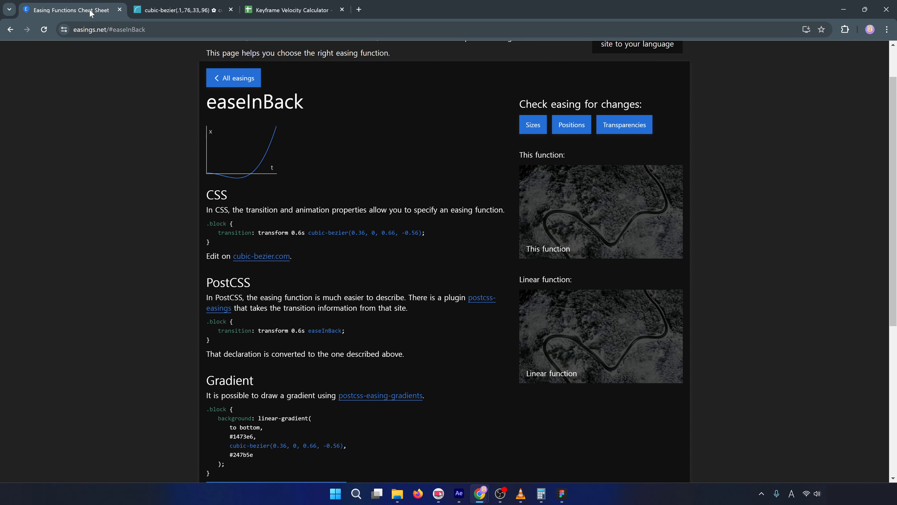
left_click(237, 77)
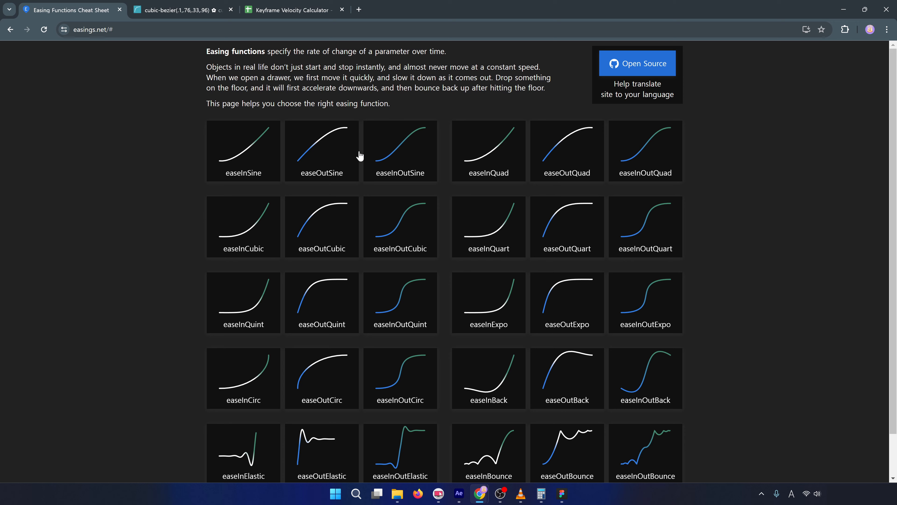
left_click(424, 229)
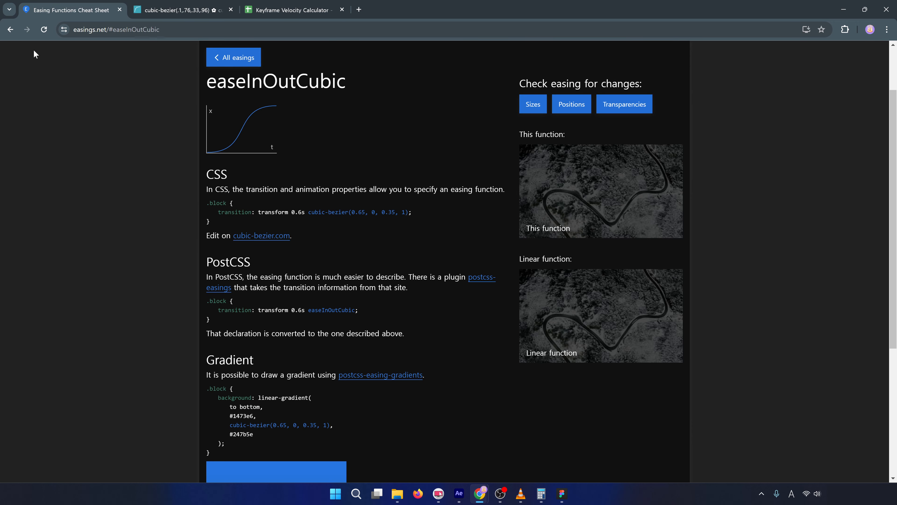
Examine the outgoing begin, end and cy entries in row 4 of the Keyframe Velocity Calculator spreadsheet.
left_click(291, 10)
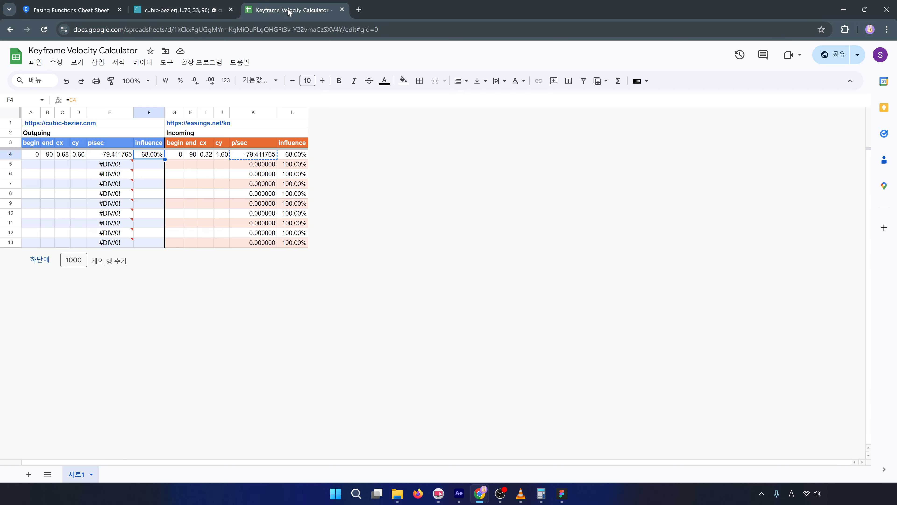
left_click(33, 155)
left_click(49, 155)
left_click(83, 155)
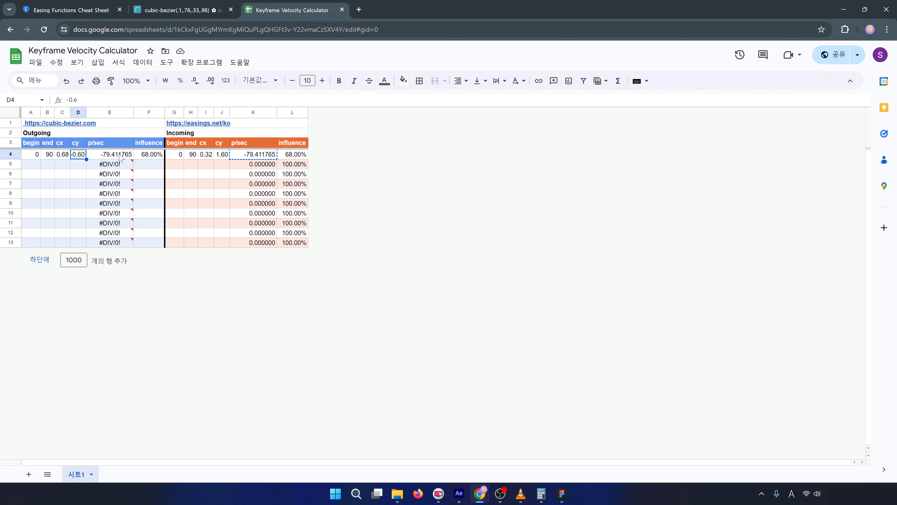
left_click(206, 175)
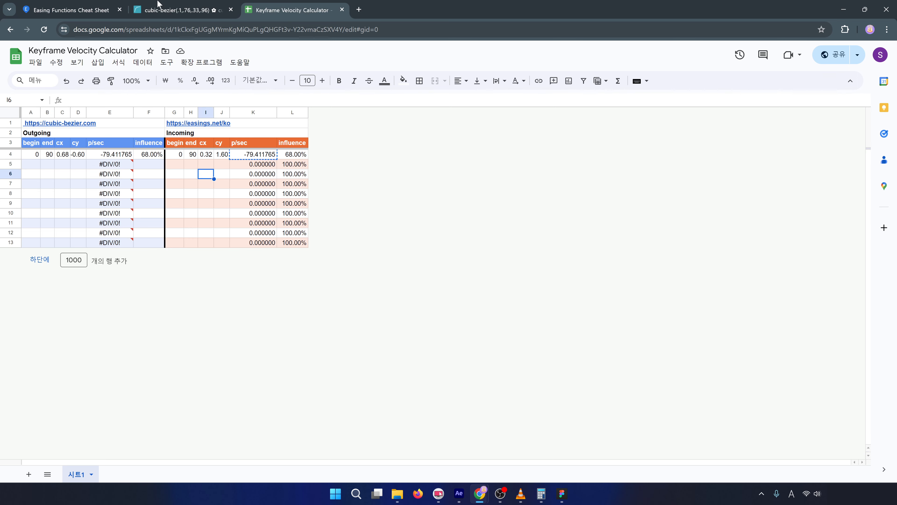
Return to the easeInOutCubic page and highlight the cubic-bezier values 0.65, 0, 0.35 in its CSS transition.
left_click(181, 6)
left_click(69, 7)
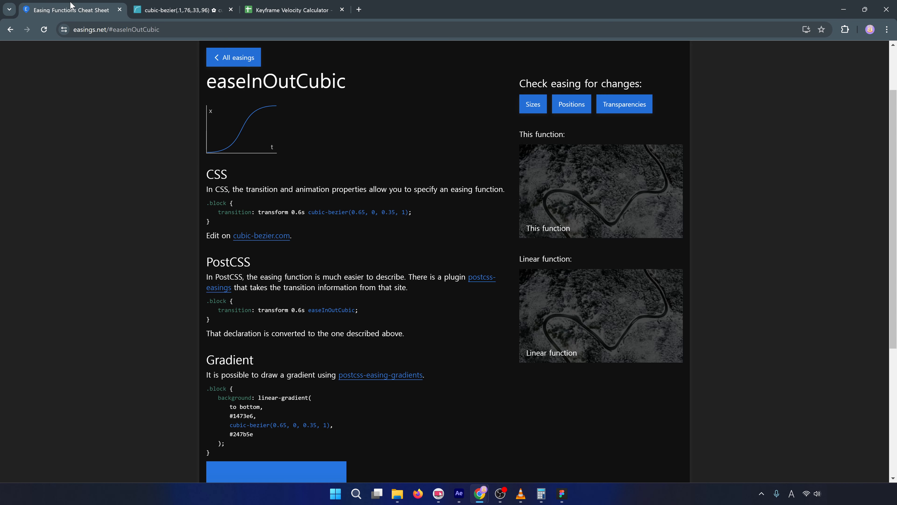
left_click_drag(352, 212, 402, 212)
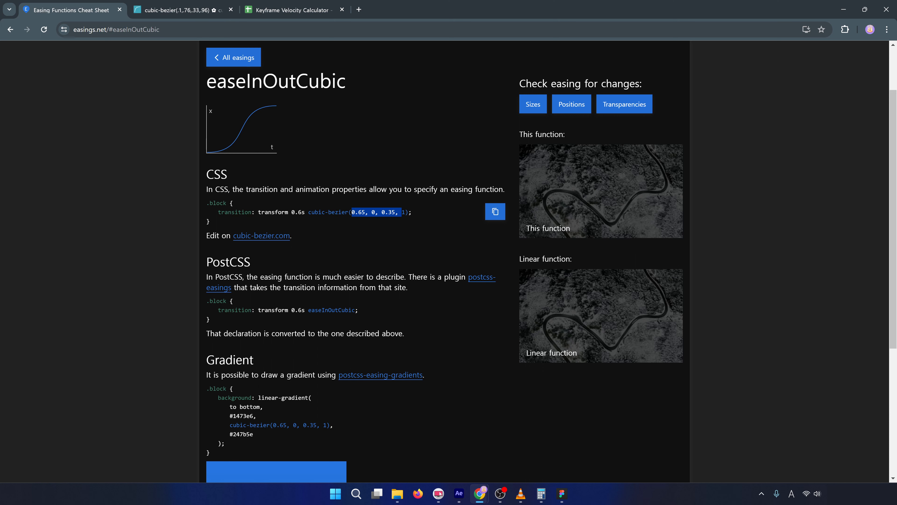
Compare the calculator's outgoing and incoming begin, end, cx and cy inputs with the outgoing p/sec and influence columns.
left_click(262, 10)
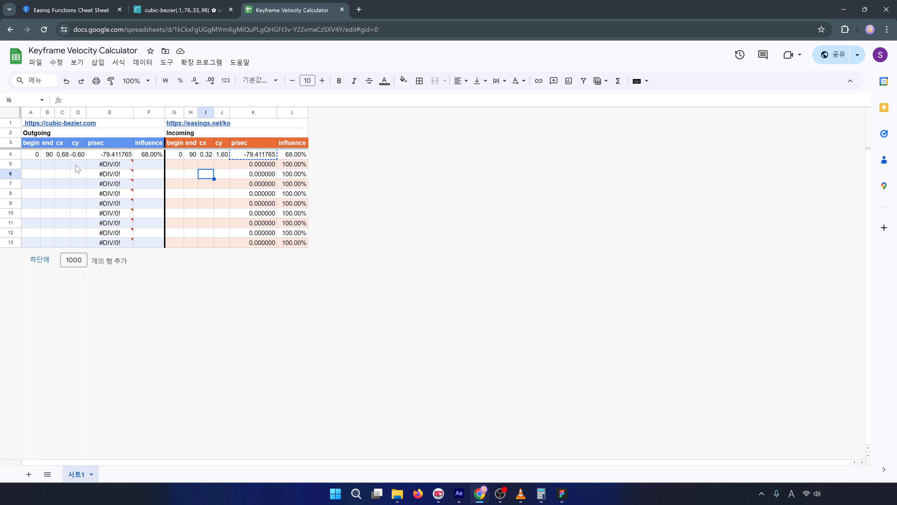
left_click_drag(38, 155, 81, 155)
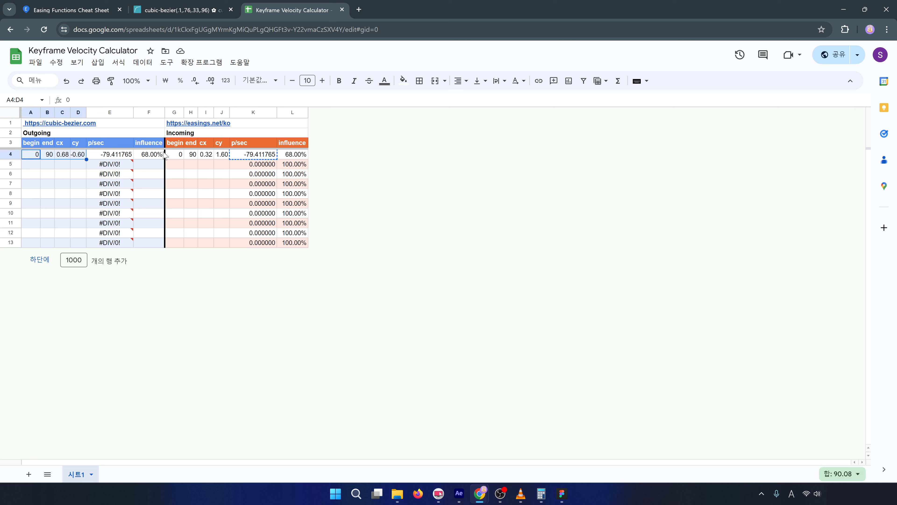
left_click_drag(173, 155, 227, 157)
left_click(108, 153)
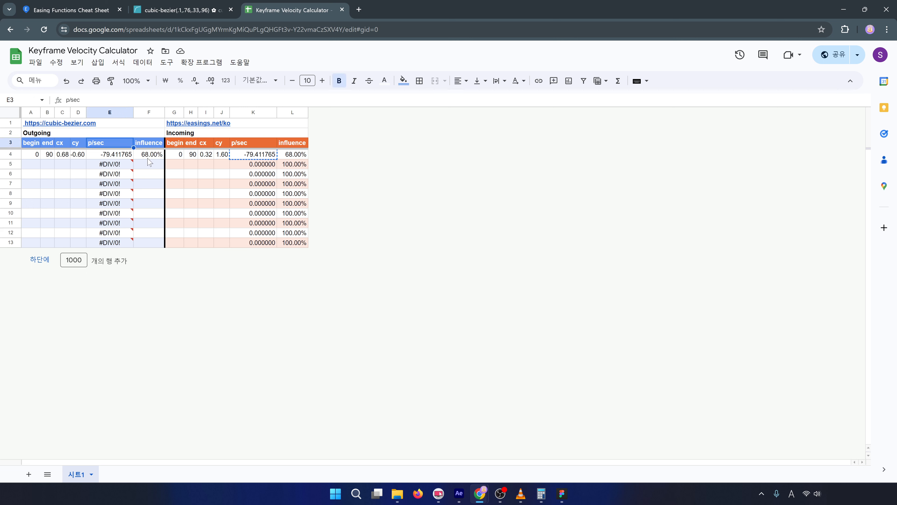
left_click(149, 159)
Switch back to After Effects and scrub the gathered composition from about 0:00:02:00 to 0:00:04:15 to review both looping layers.
left_click(842, 8)
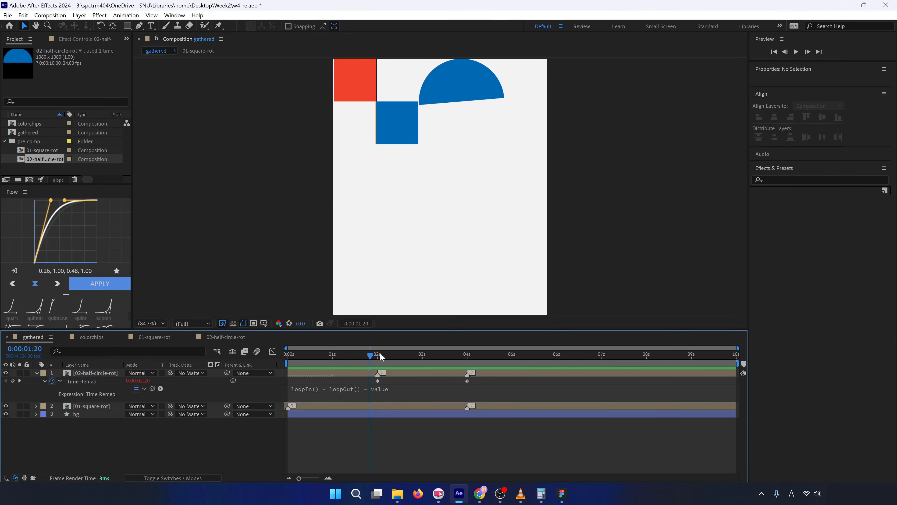
left_click(380, 356)
left_click_drag(382, 356, 458, 354)
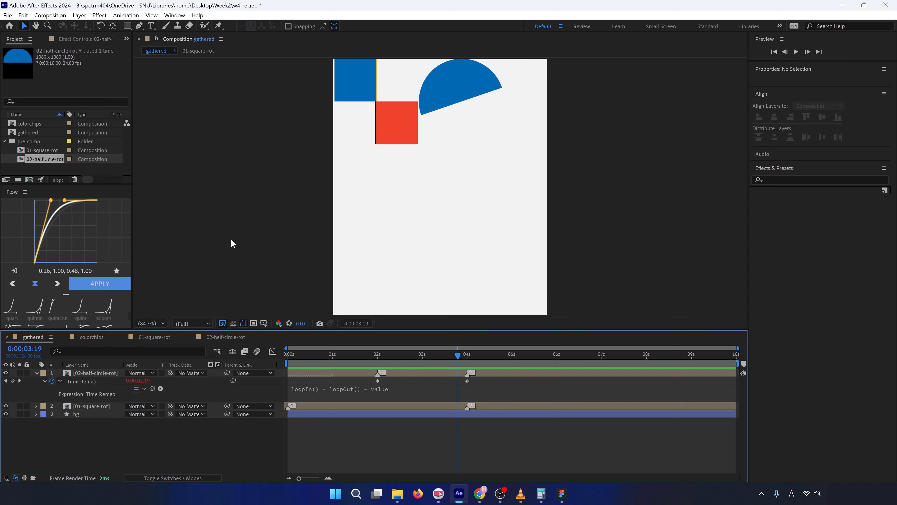
left_click_drag(406, 354, 496, 340)
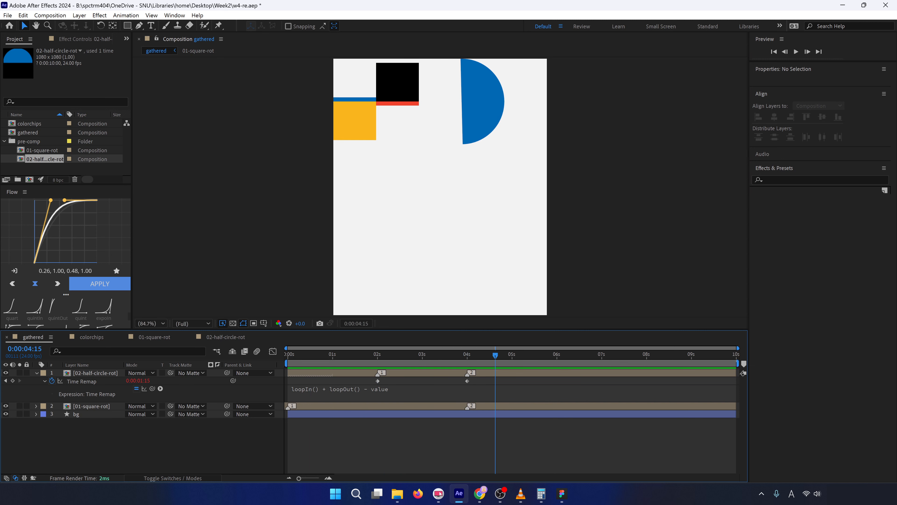